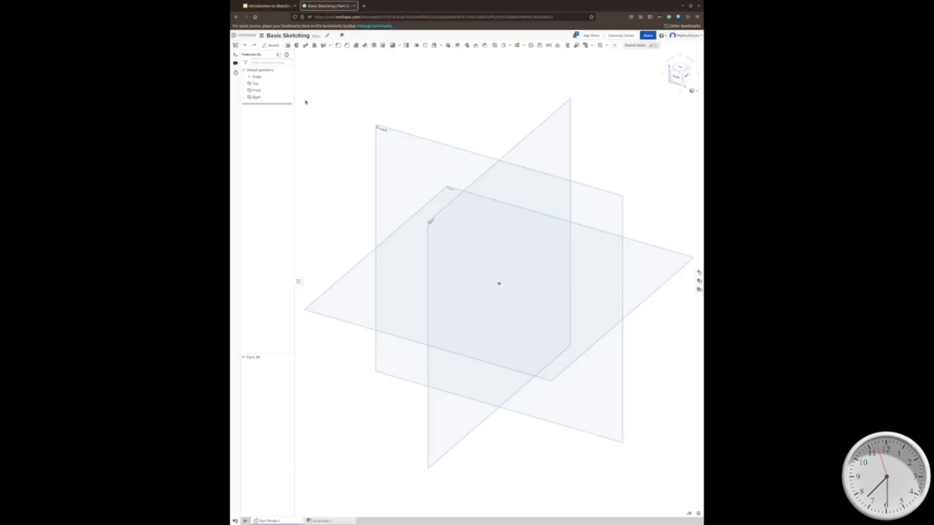
Set the workspace's default length unit to millimetre.
click(263, 36)
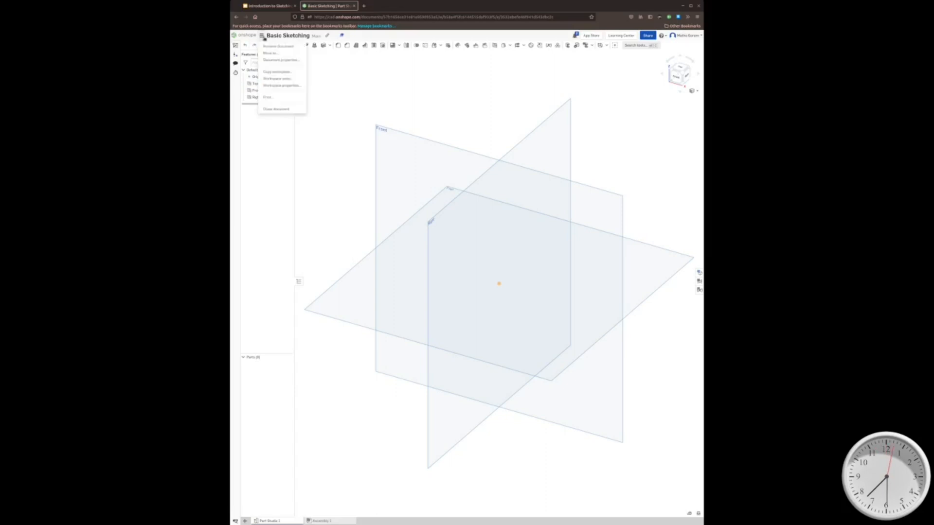
click(279, 79)
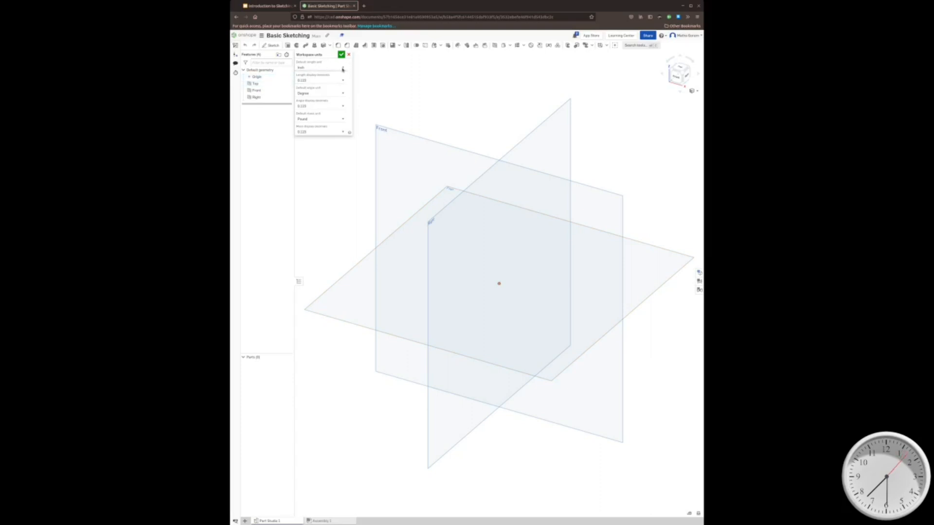
click(322, 103)
click(342, 55)
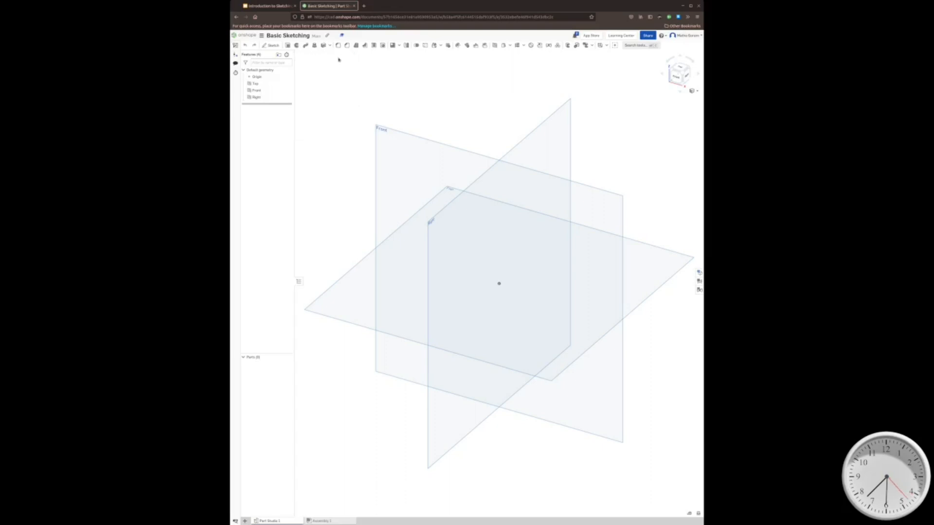
Orient the view normal to the Top plane and hide the Front and Right planes.
right_click(346, 300)
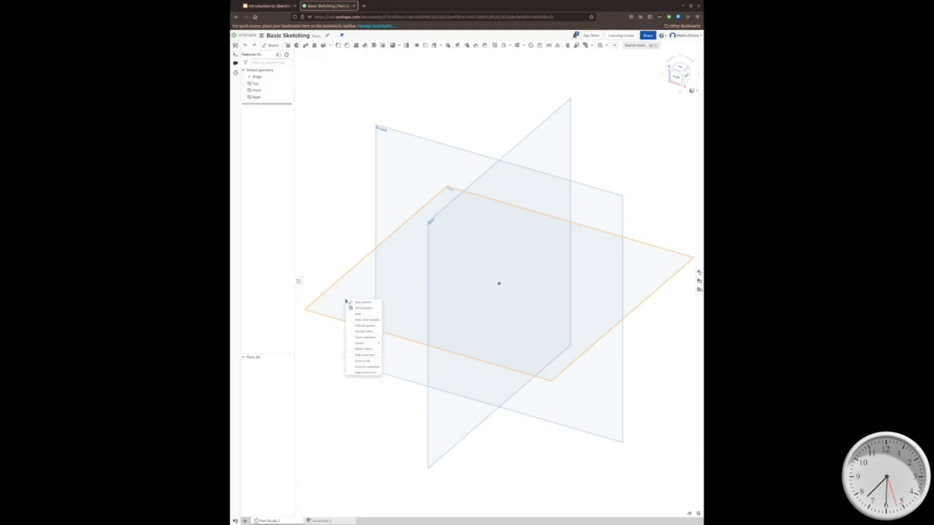
click(365, 374)
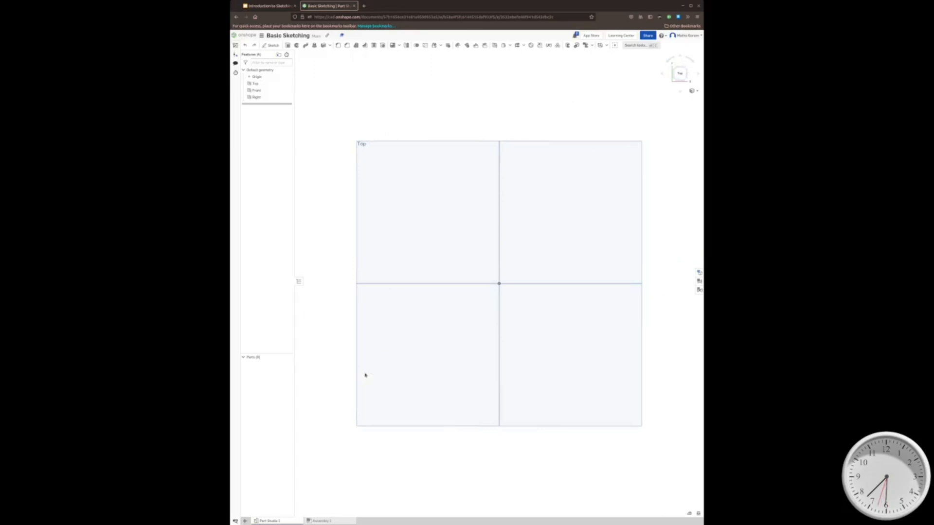
click(287, 91)
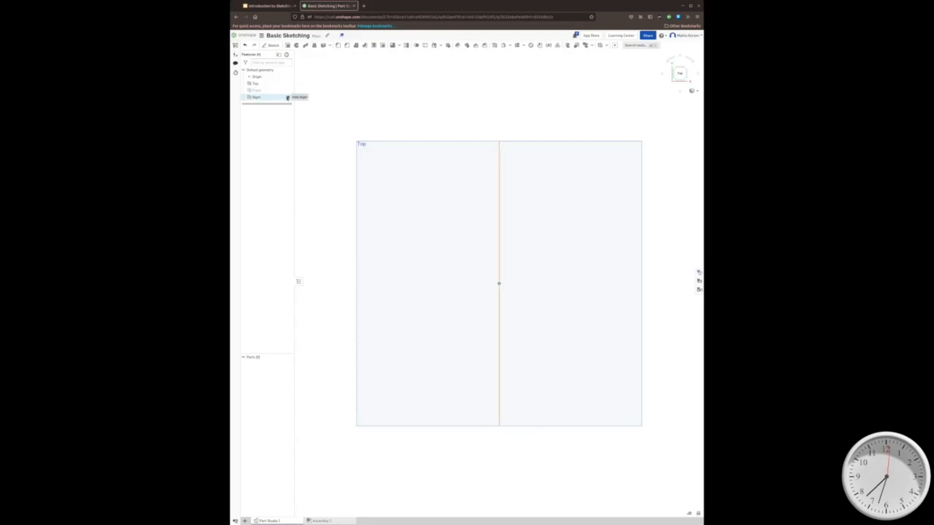
click(287, 97)
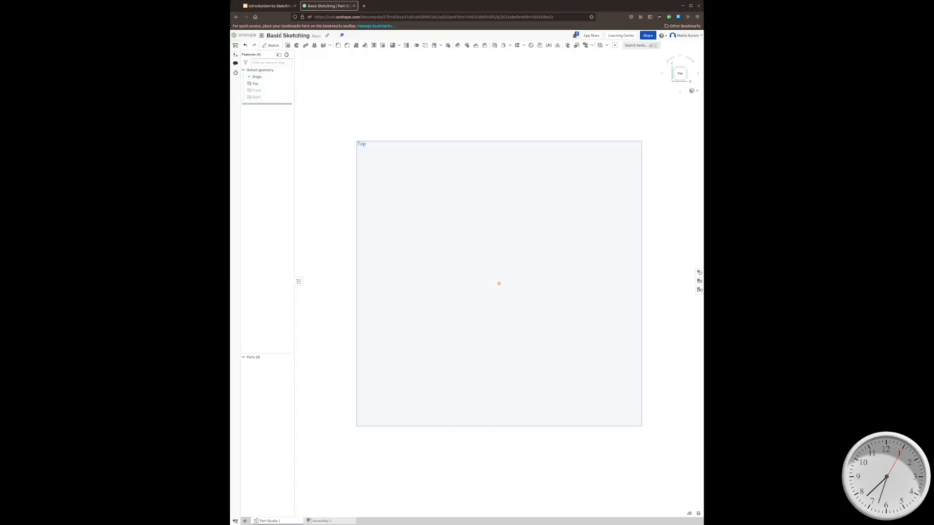
Start a new sketch on the Top plane.
click(273, 46)
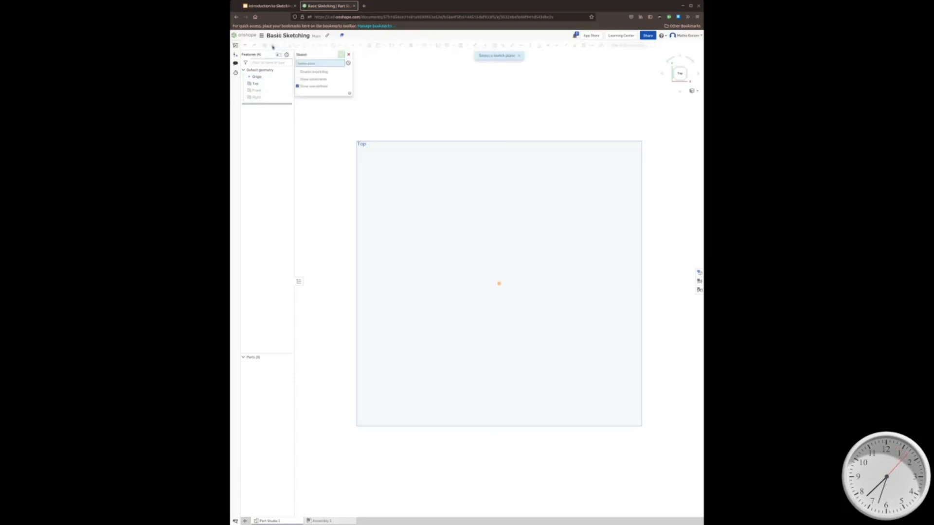
click(264, 85)
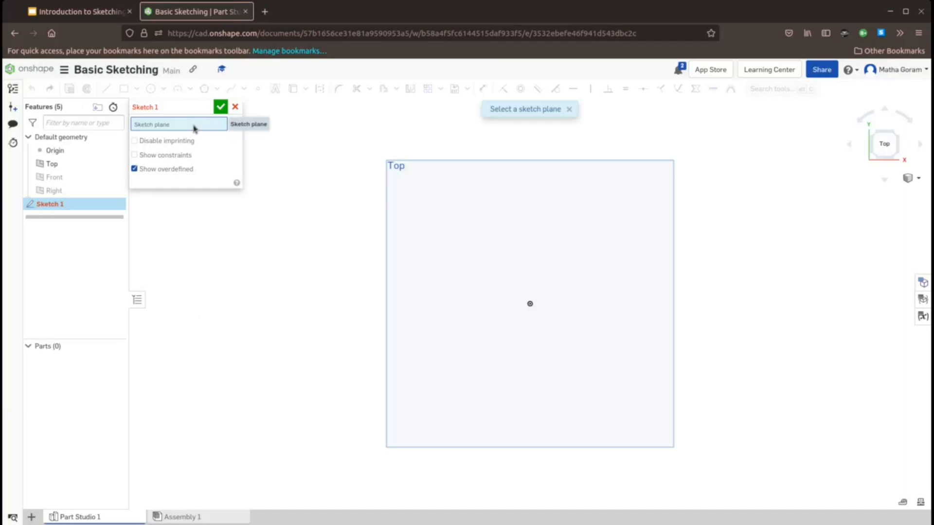
click(415, 234)
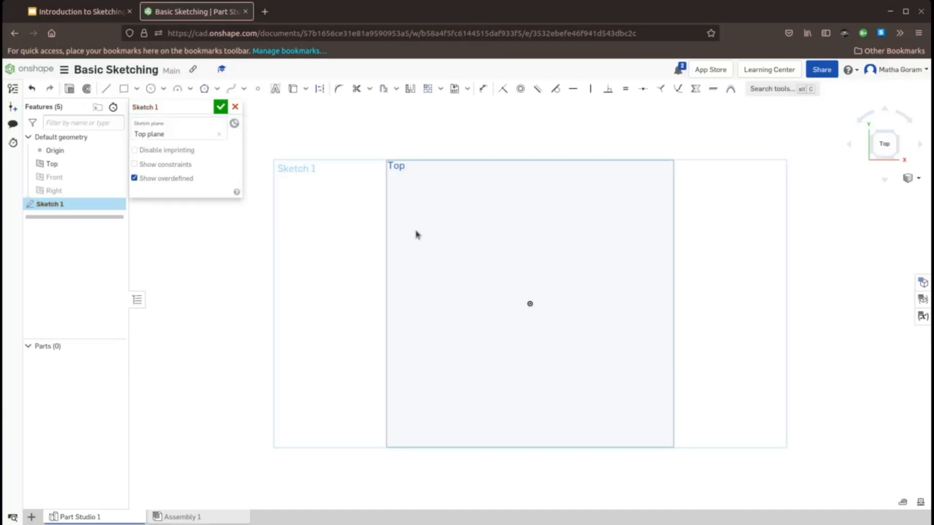
Sketch two concentric center point circles at the origin, about 38 mm and 79 mm in diameter.
click(164, 89)
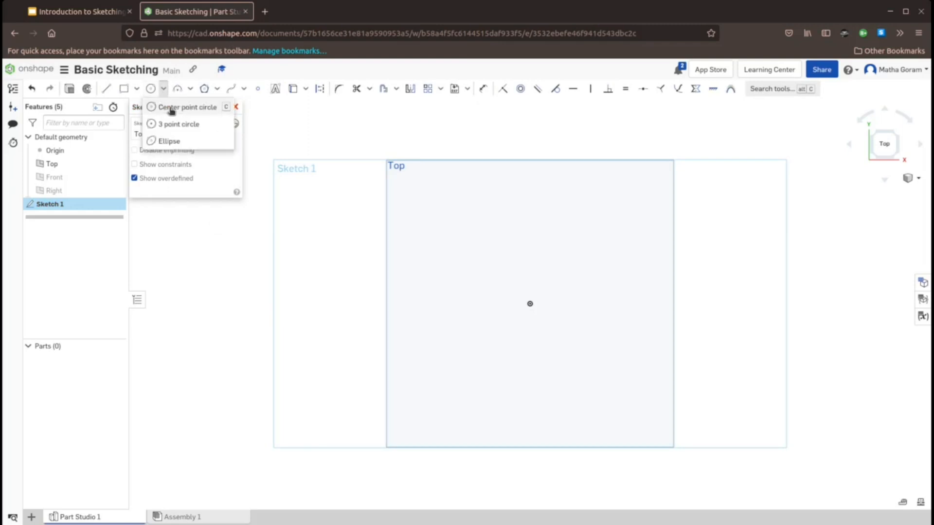
click(170, 108)
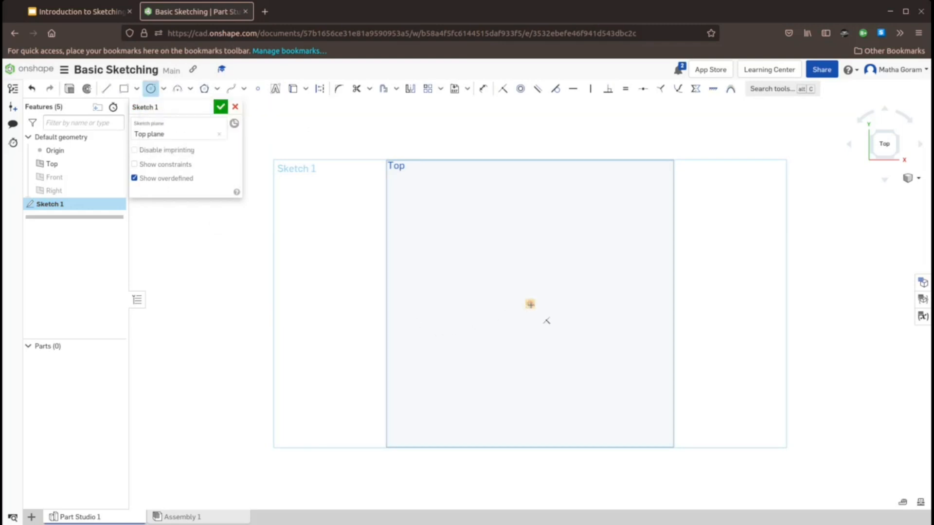
click(529, 304)
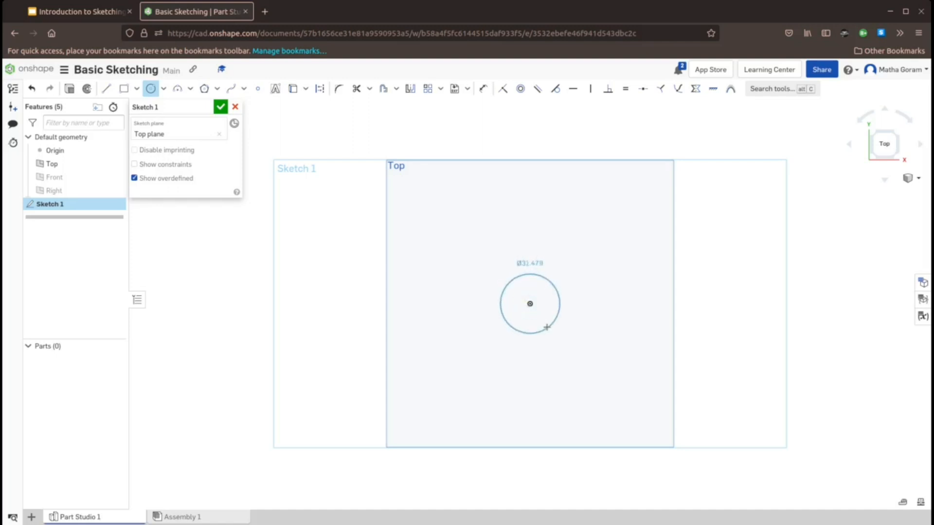
click(548, 334)
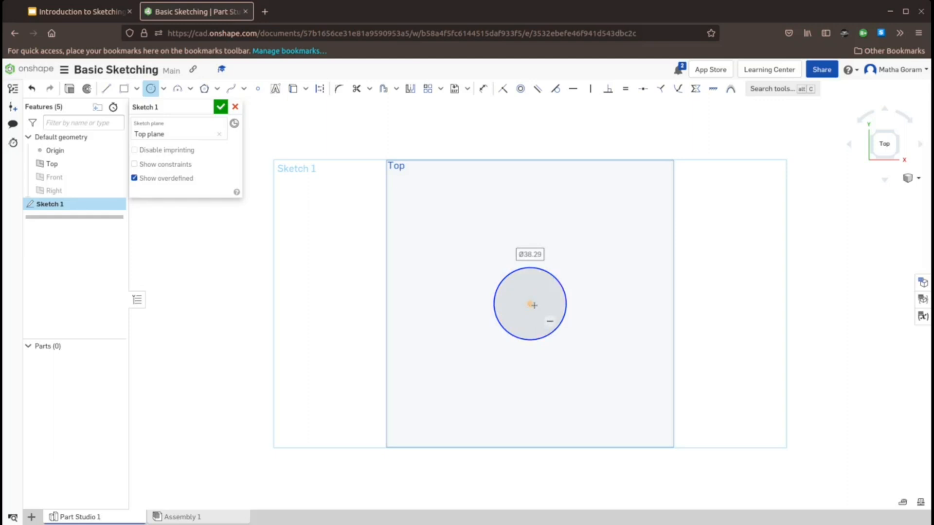
click(529, 304)
click(578, 359)
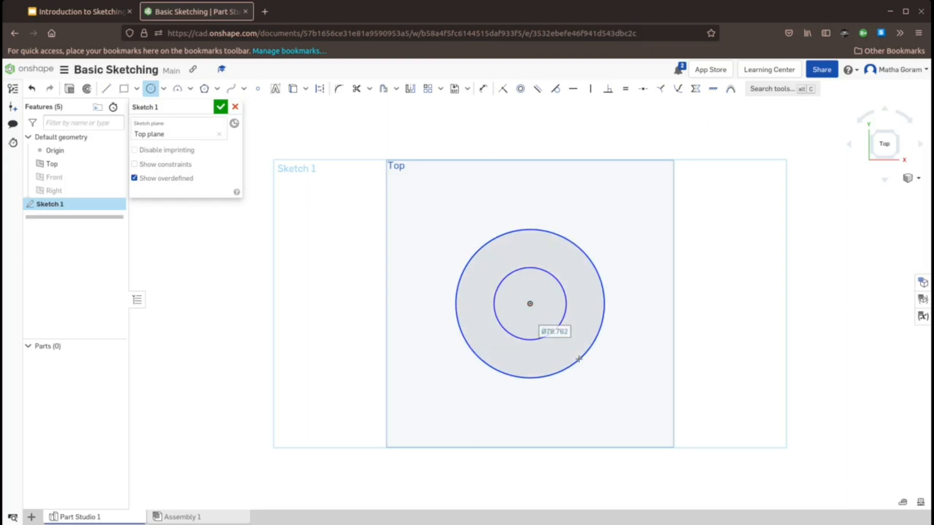
Sketch a seven-segment line chain from the outer circle's top to its bottom, forming a notched arm with edges about 114, 32, 26, 44, 27, 25 and 117 mm.
click(108, 90)
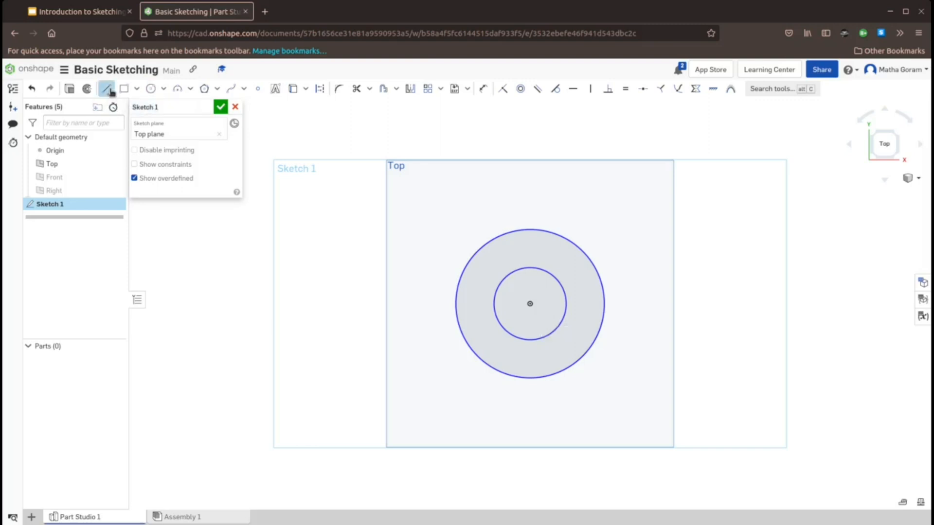
click(529, 229)
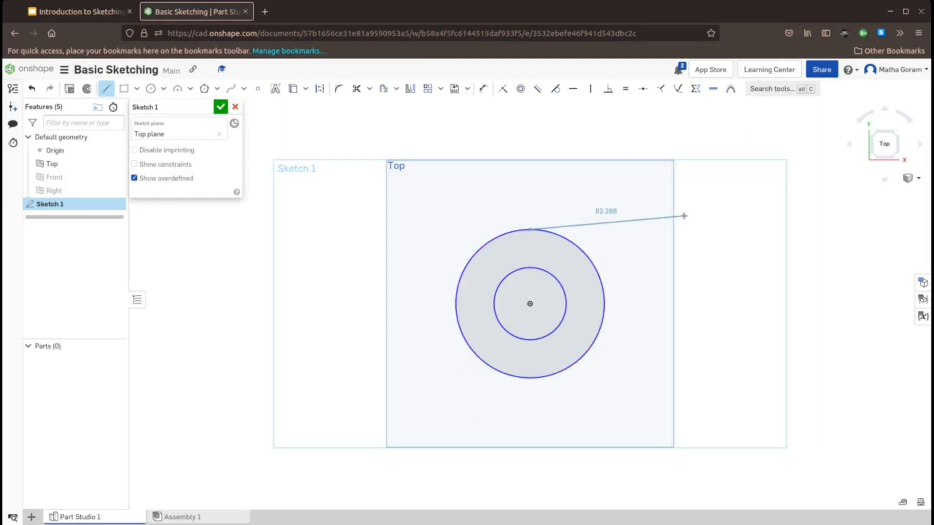
click(744, 214)
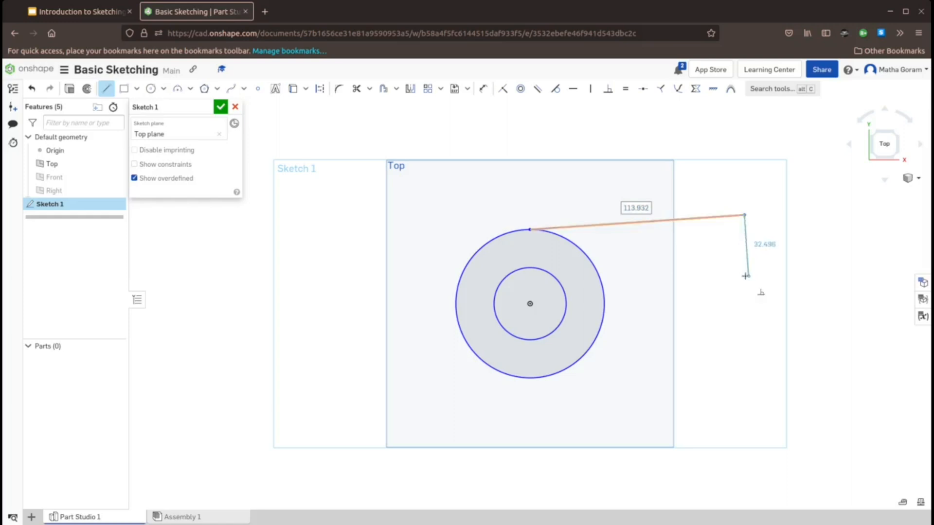
click(747, 276)
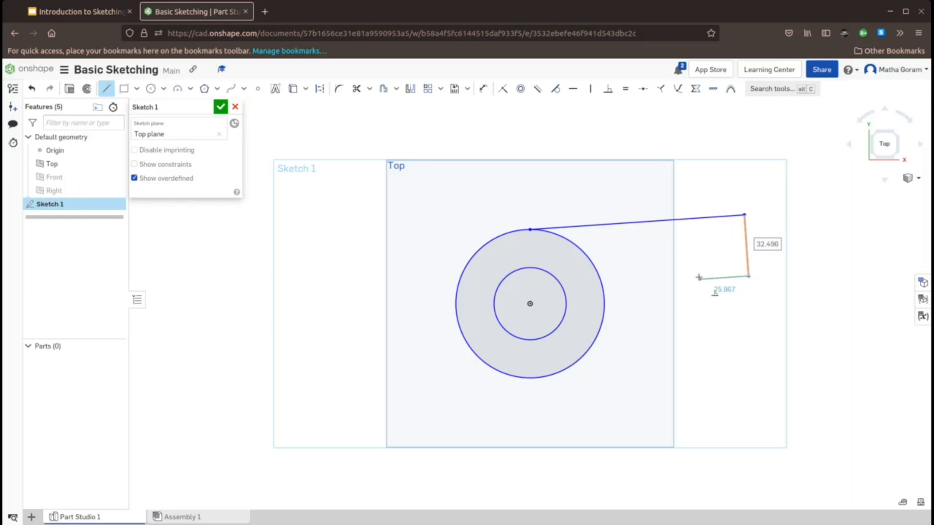
click(699, 277)
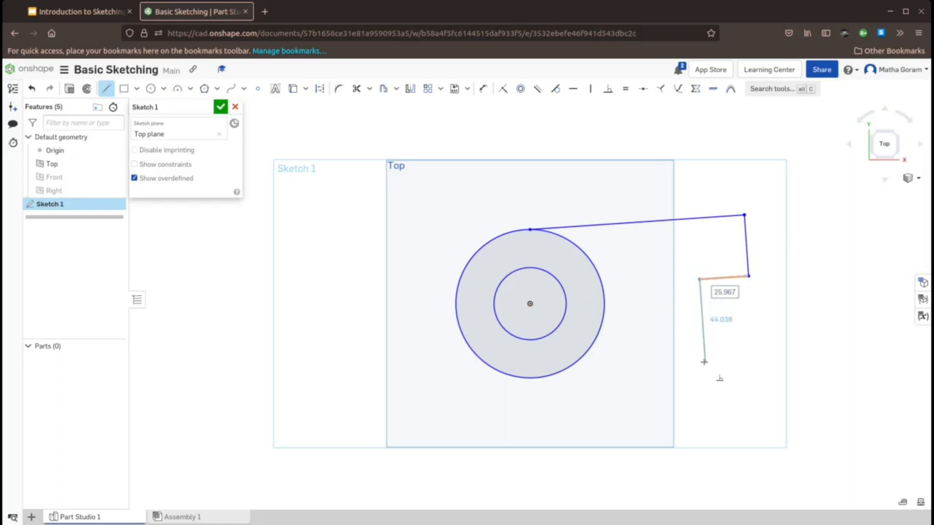
click(704, 361)
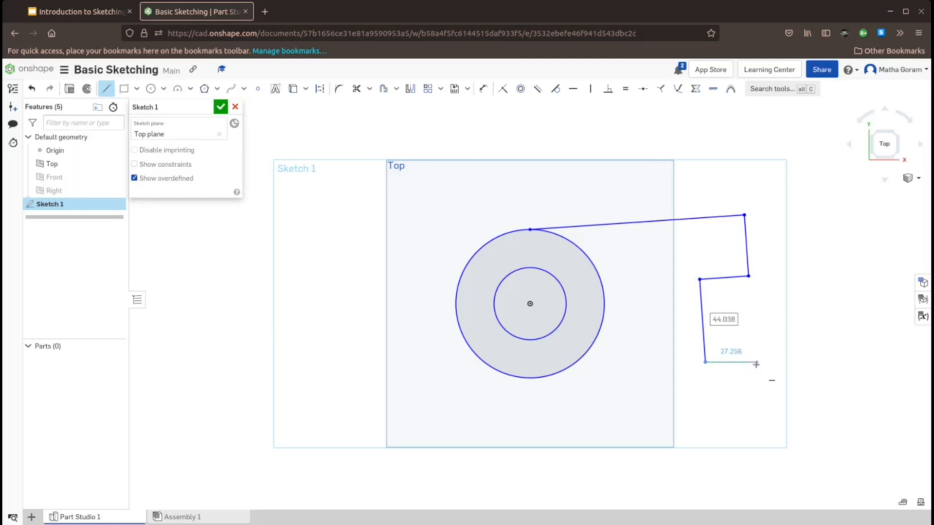
click(755, 363)
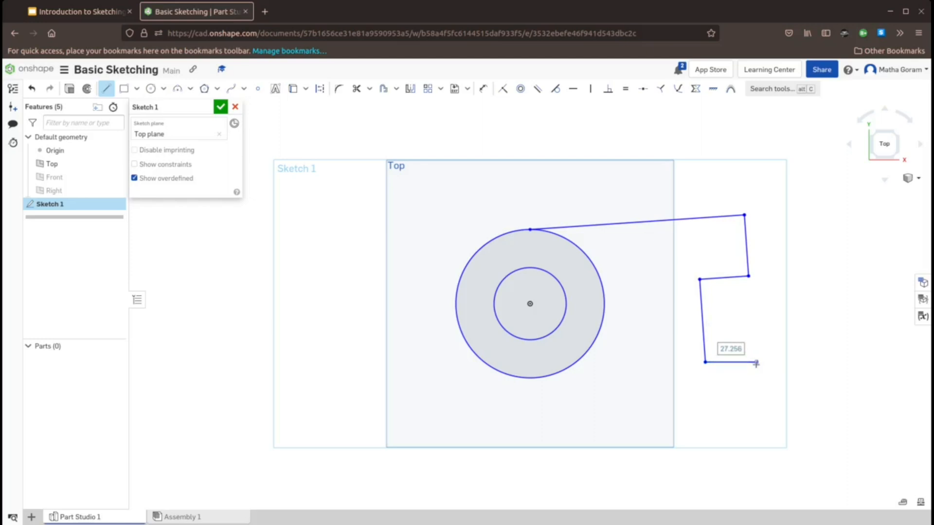
click(756, 409)
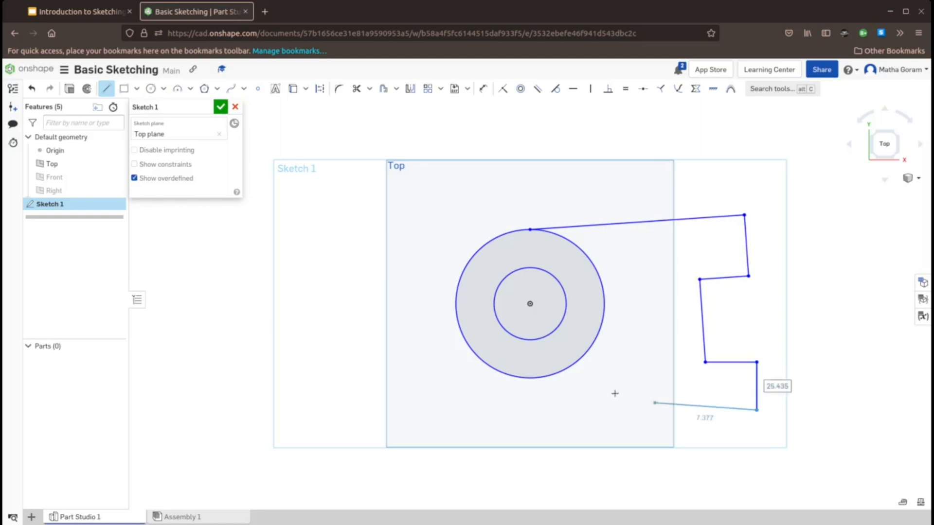
click(538, 379)
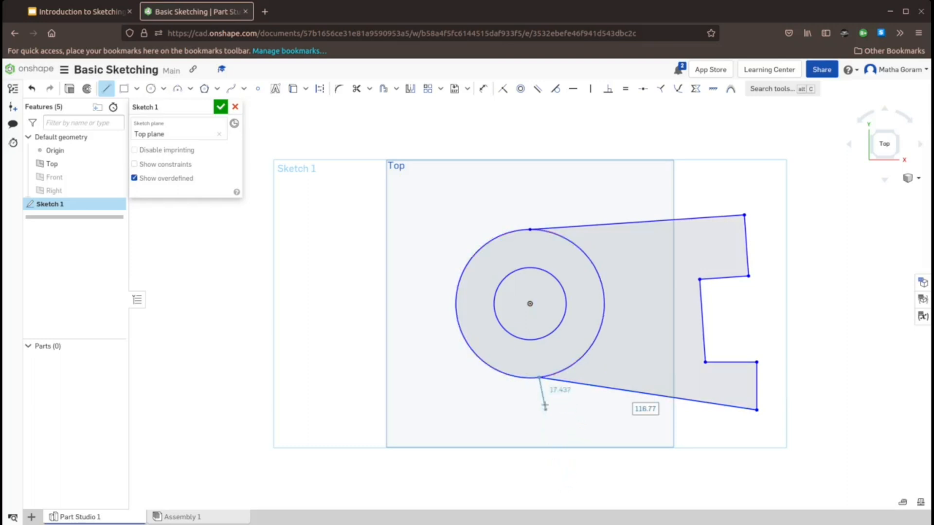
right_click(544, 400)
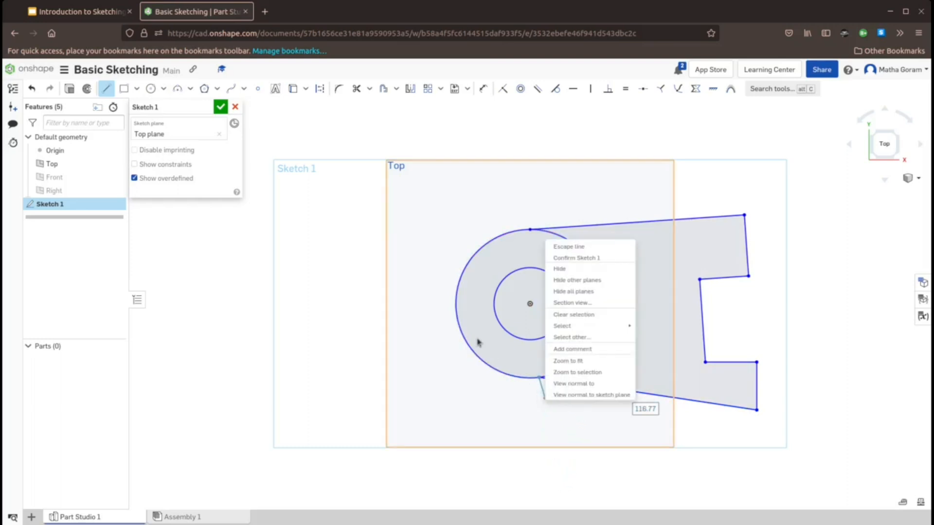
key(Escape)
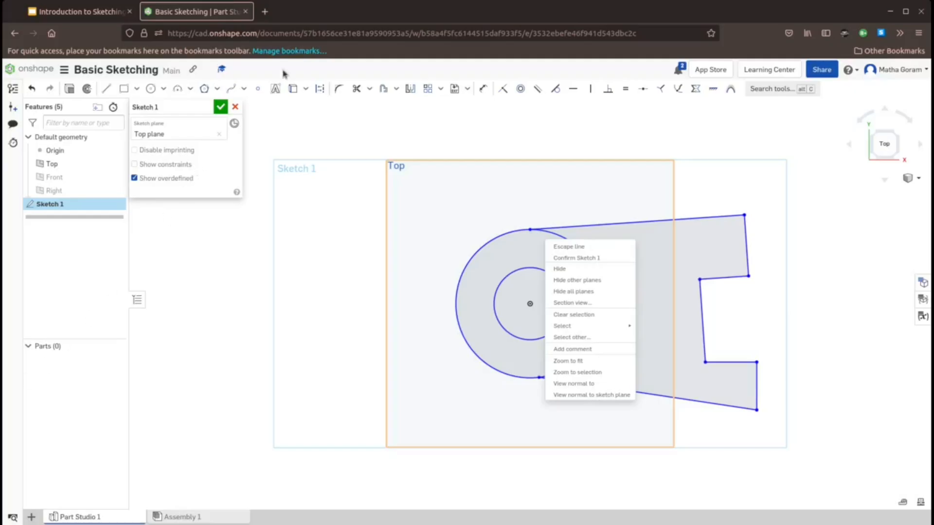
Draw a line about 91 mm long from the origin to the notch's inner vertical edge and convert it to construction geometry.
click(321, 90)
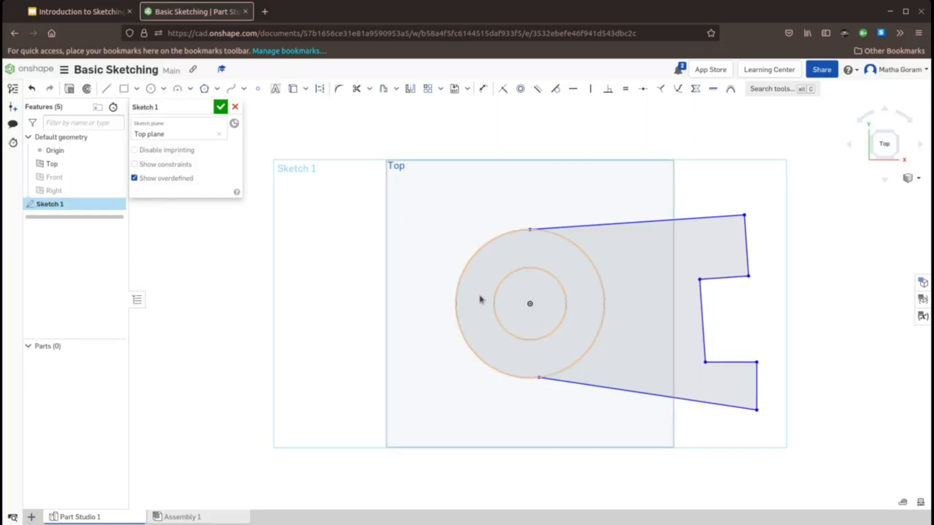
click(107, 88)
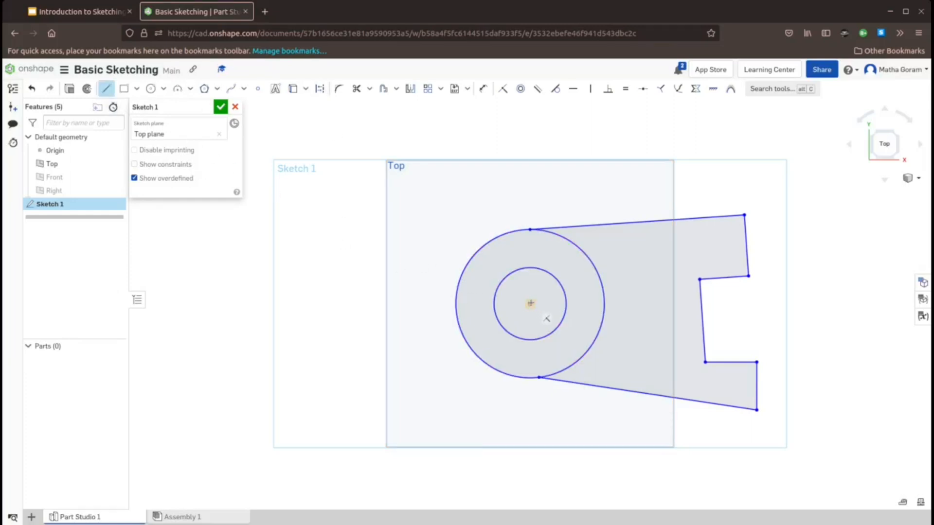
click(530, 304)
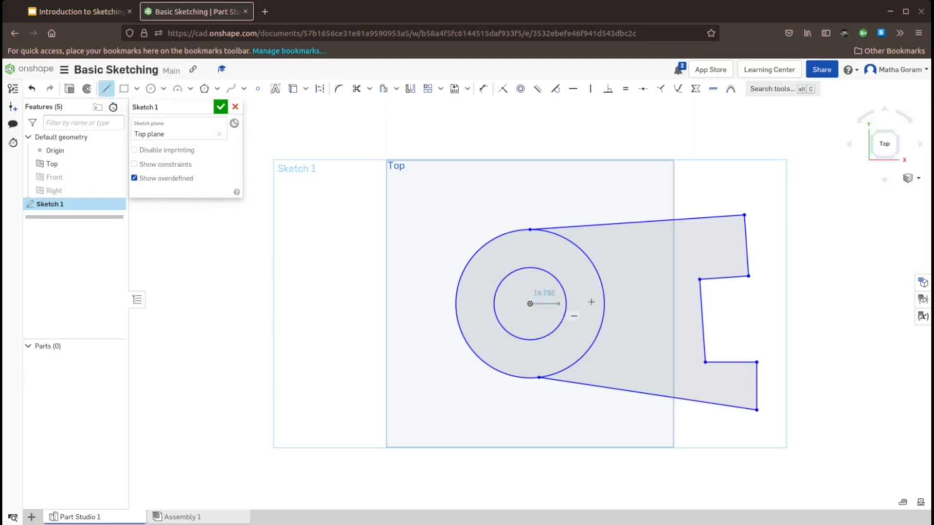
click(702, 309)
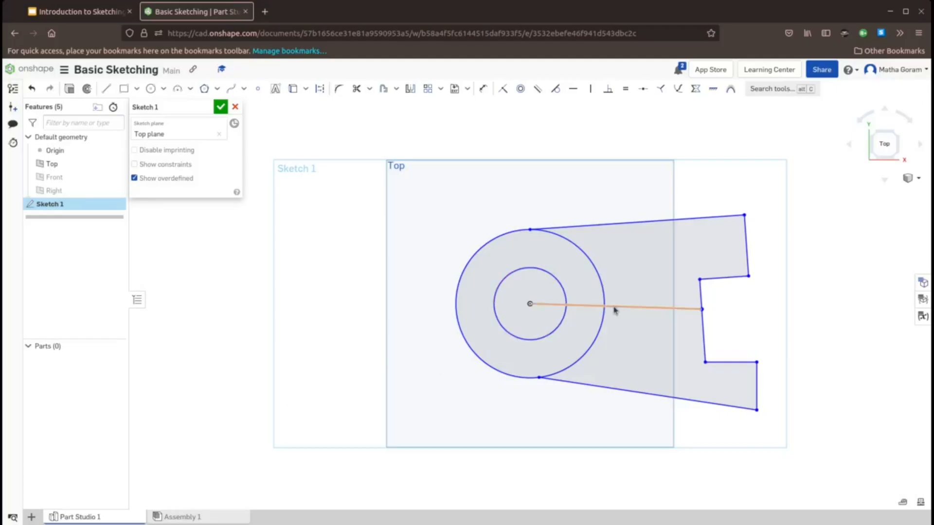
click(586, 310)
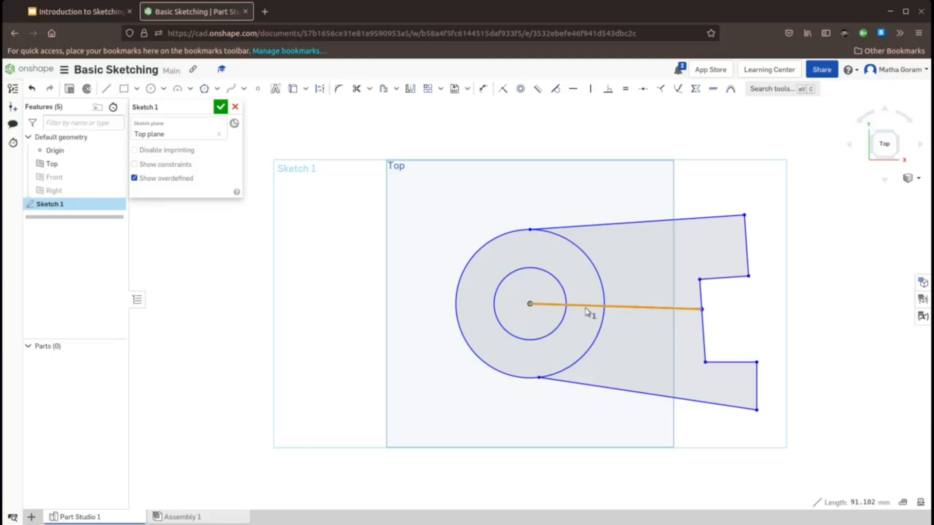
click(320, 93)
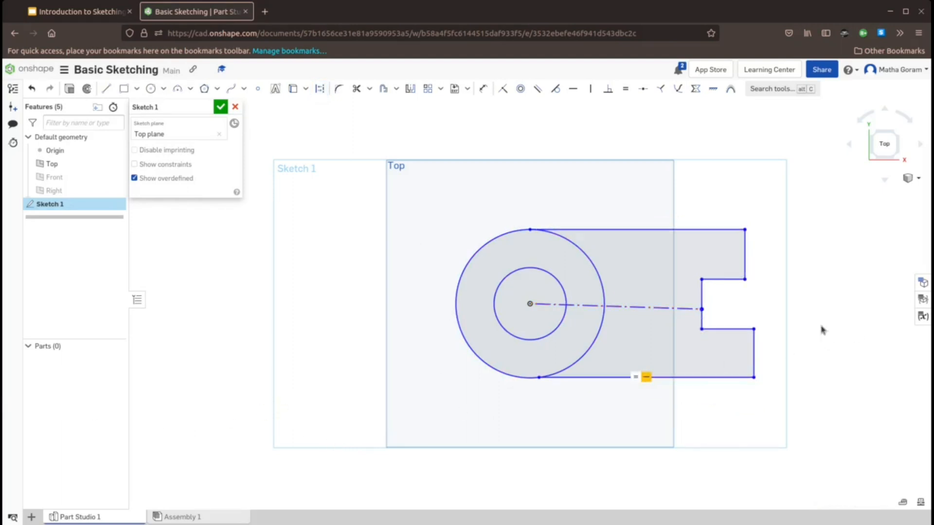
Apply an Equal constraint to the arm's three vertical edges: the two outer fork ends and the notch's inner edge.
click(744, 265)
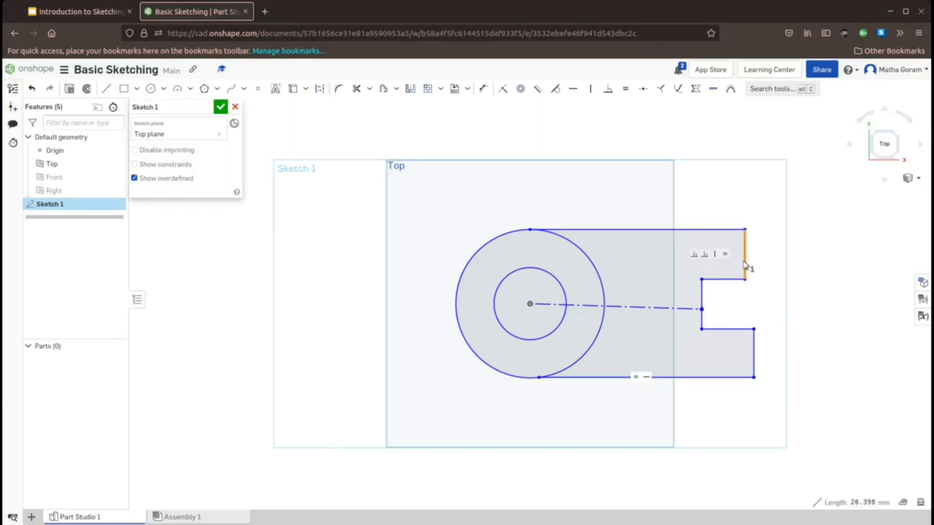
click(702, 300)
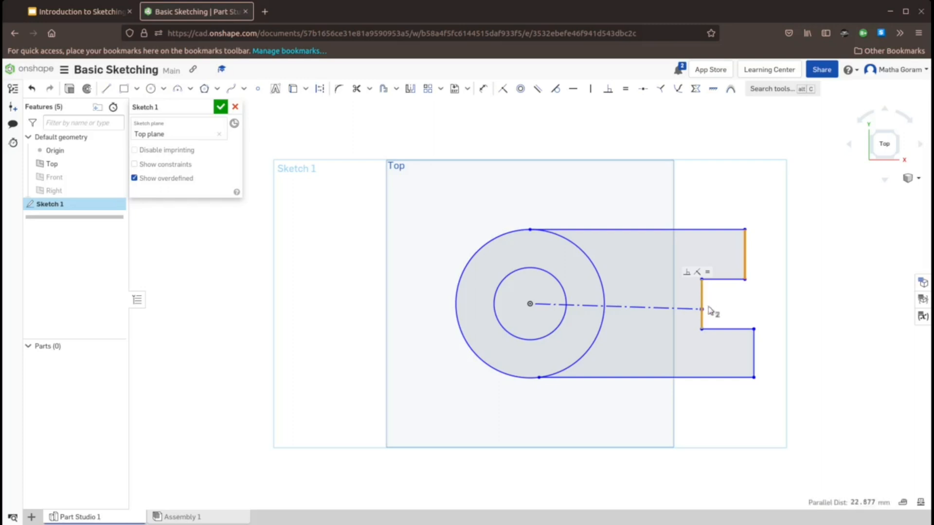
click(755, 359)
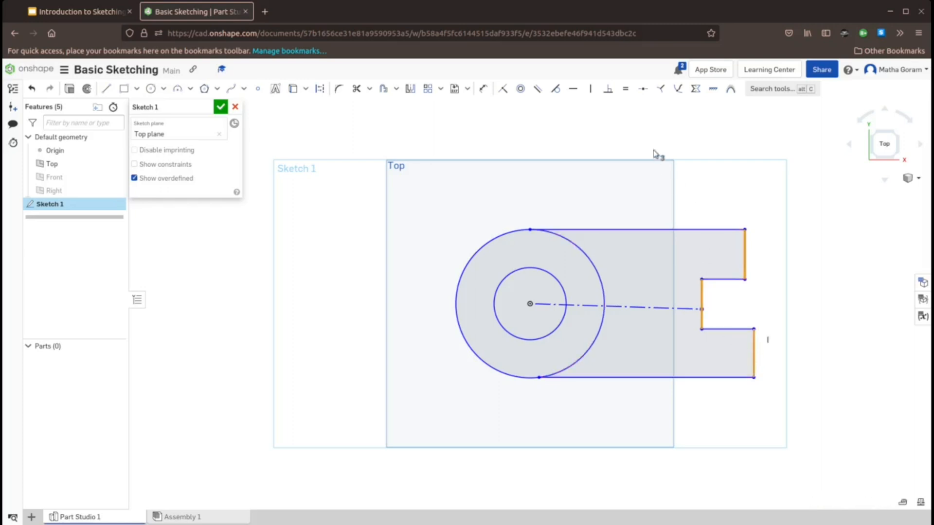
click(626, 90)
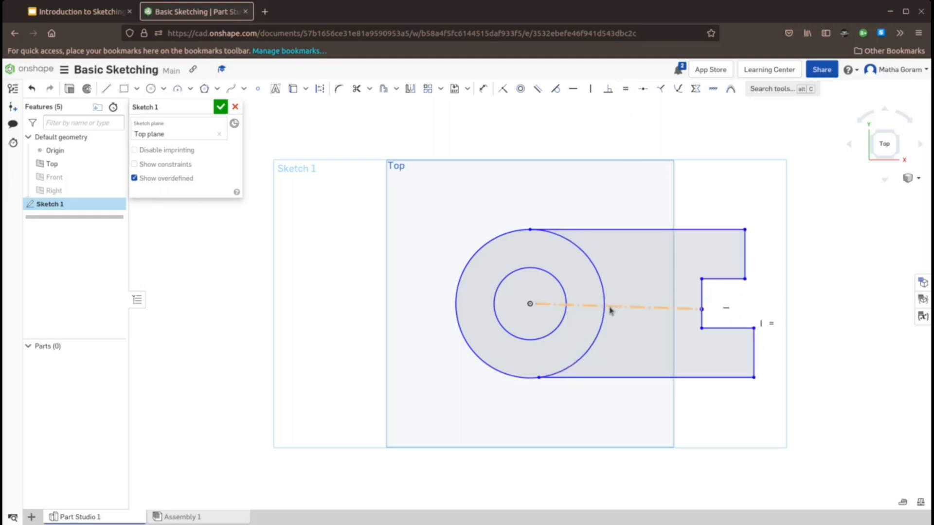
Apply a Midpoint constraint so the construction line ends at the middle of the notch's inner vertical edge.
key(d)
click(633, 311)
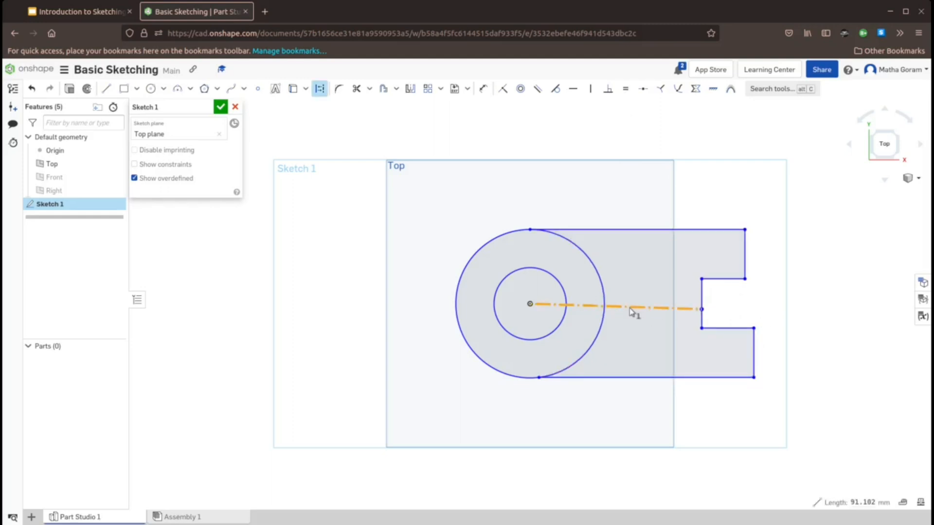
click(645, 93)
click(701, 305)
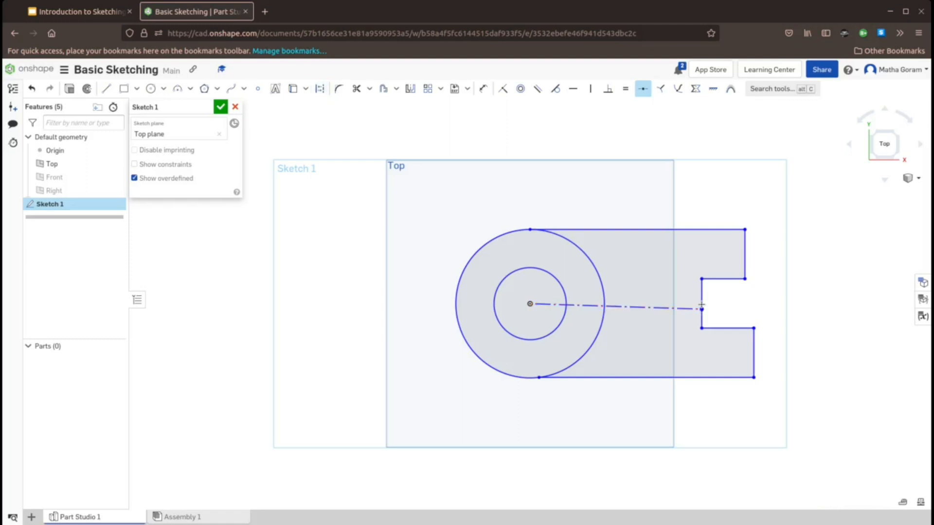
click(701, 305)
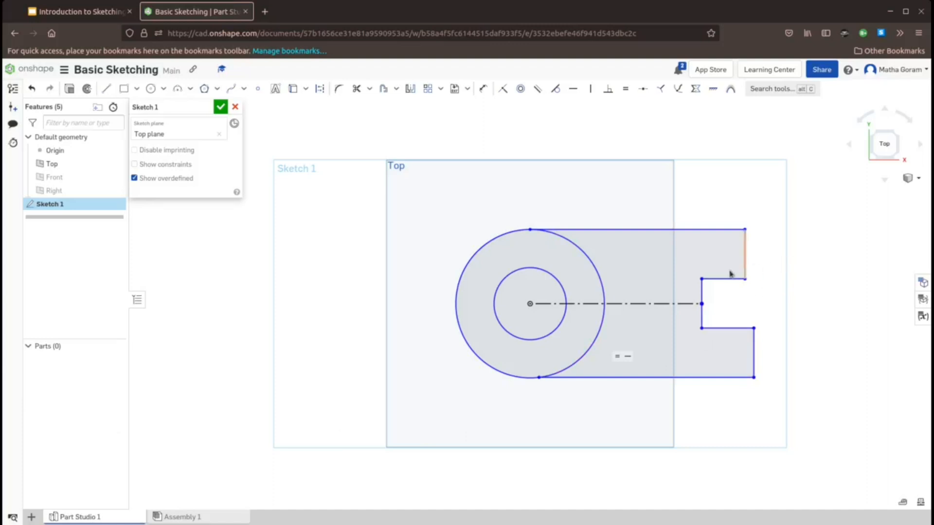
Apply an Equal constraint to the notch's upper and lower horizontal edges.
click(721, 280)
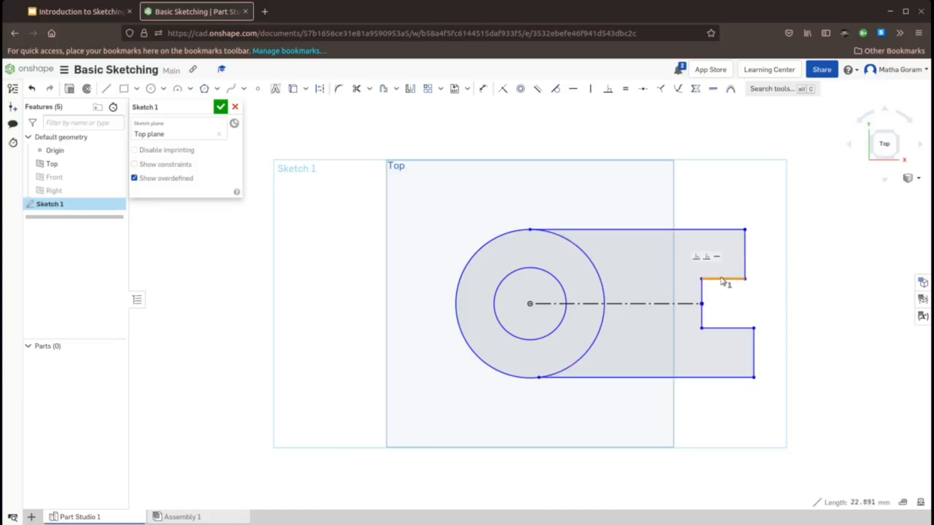
click(625, 90)
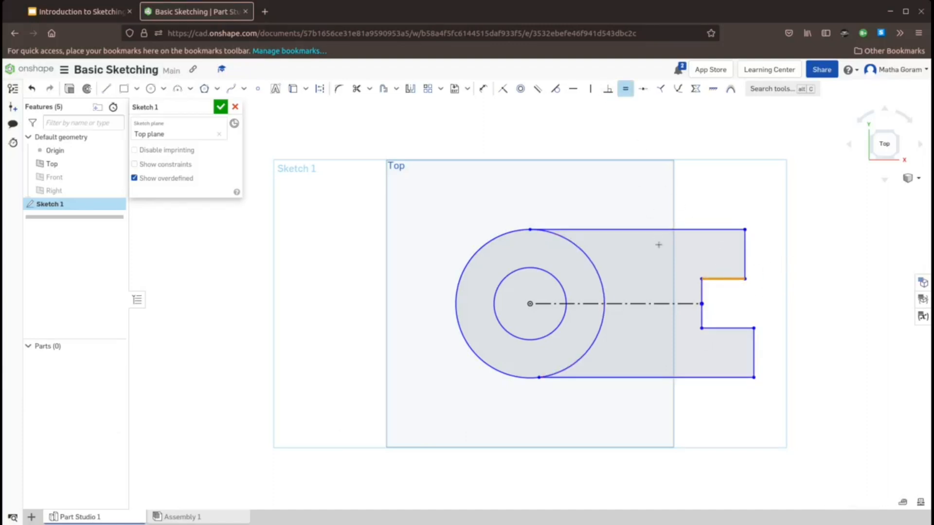
click(713, 329)
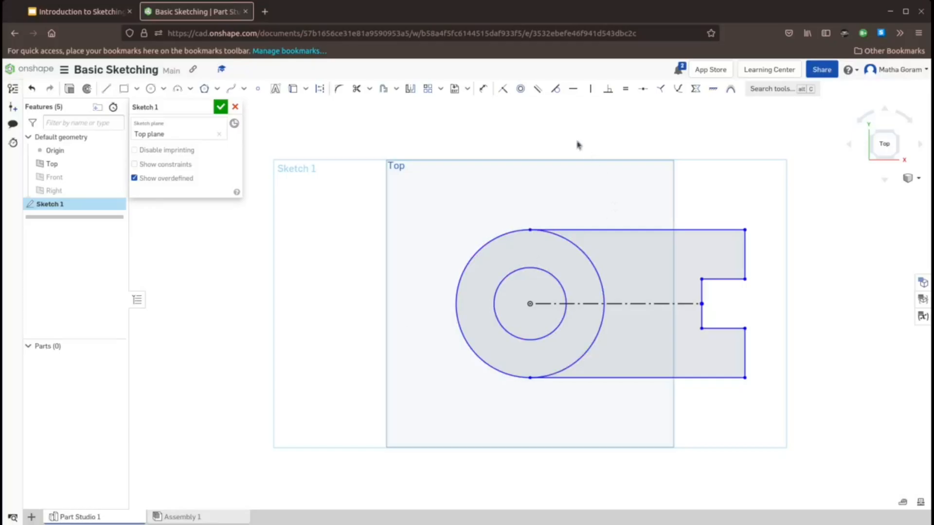
Dimension the arm's lower horizontal edge to 200 mm and fit the sketch to the view.
click(482, 90)
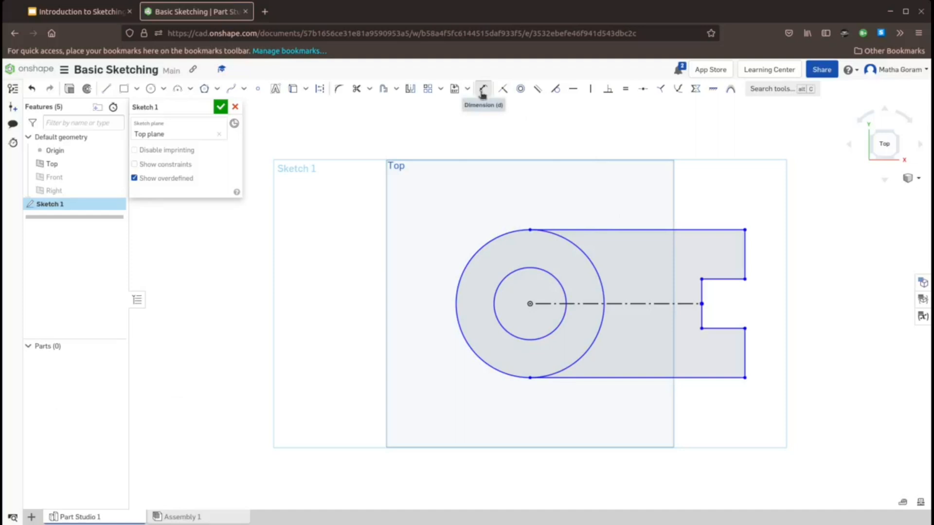
click(625, 377)
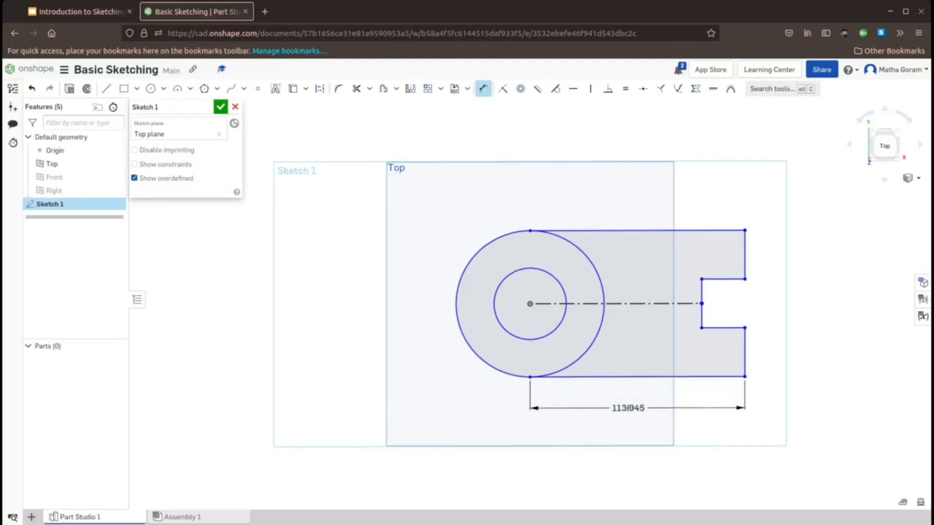
click(628, 407)
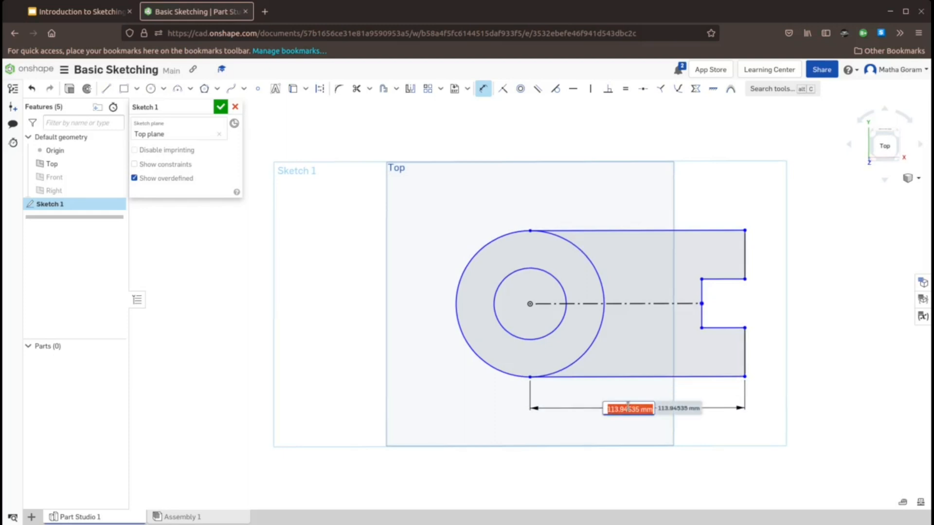
text(200)
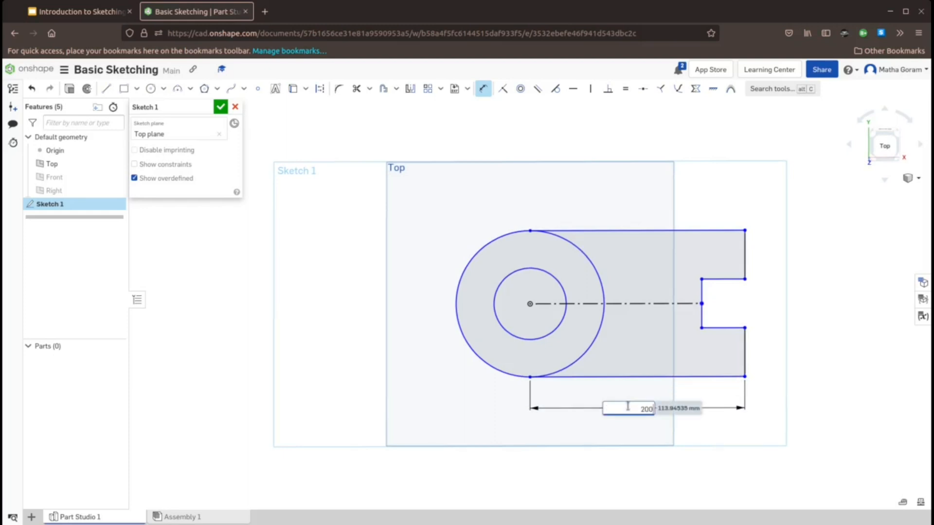
text(mm)
key(Return)
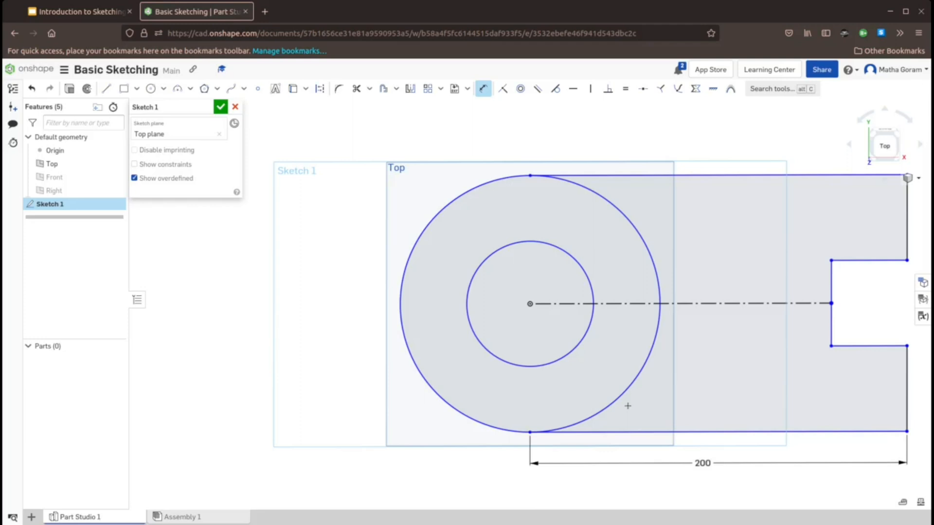
key(f)
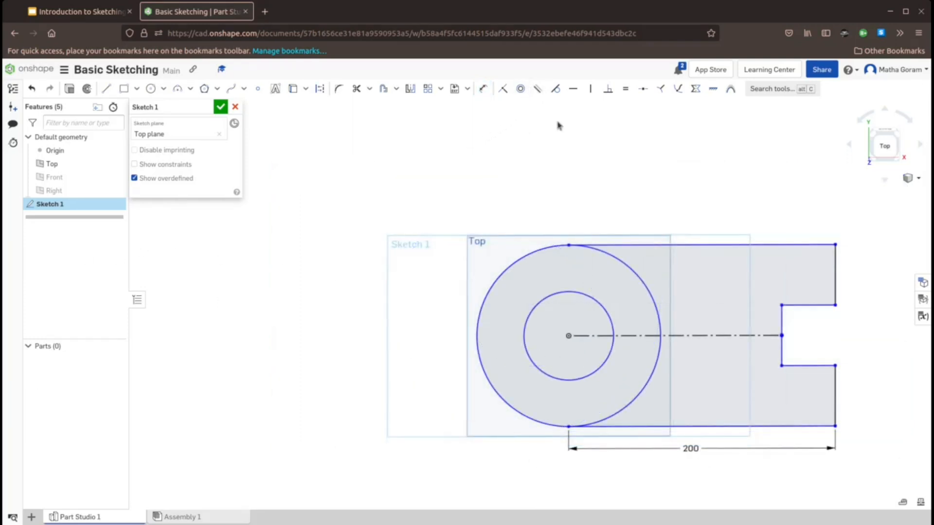
Dimension the upper fork's outer vertical edge to 50 mm.
click(484, 91)
click(835, 277)
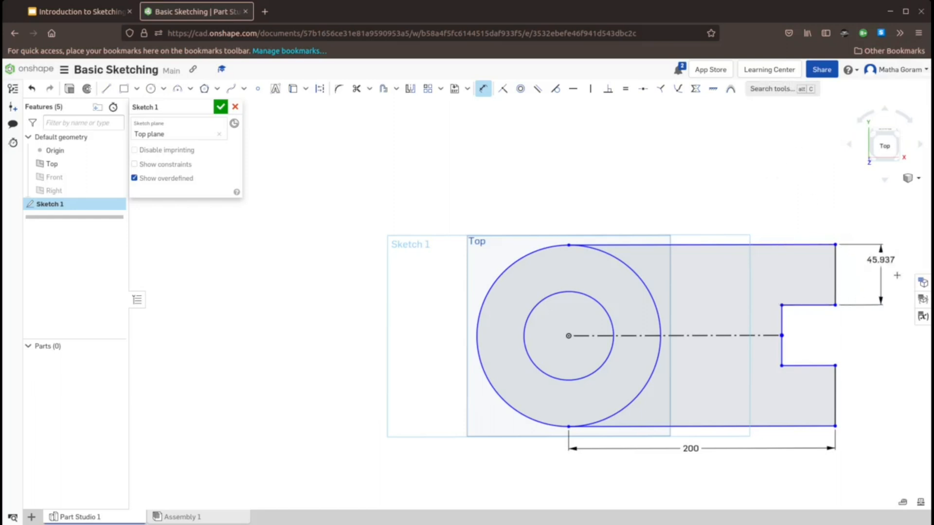
click(866, 284)
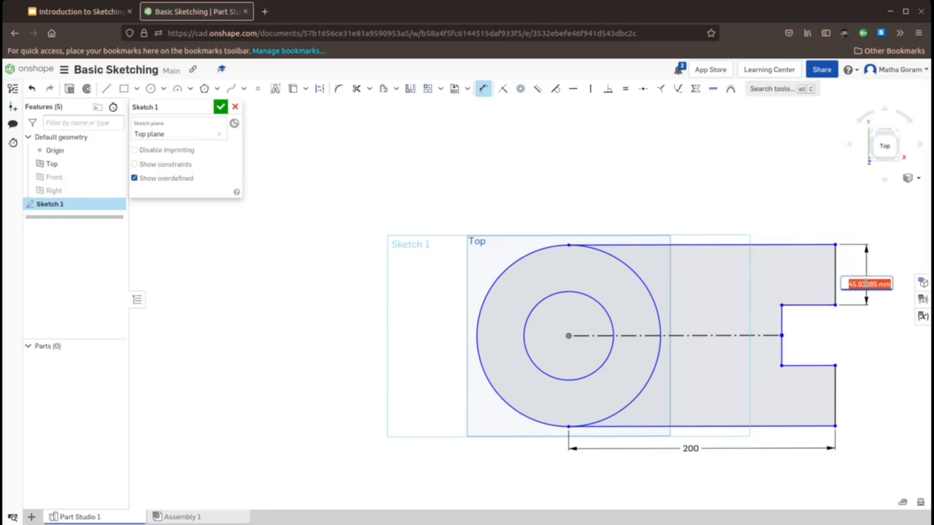
text(50mm)
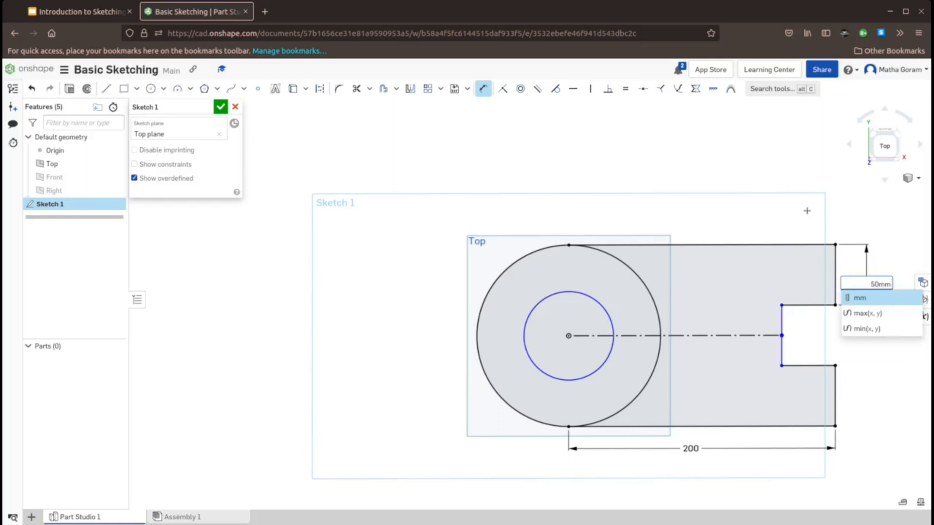
key(Return)
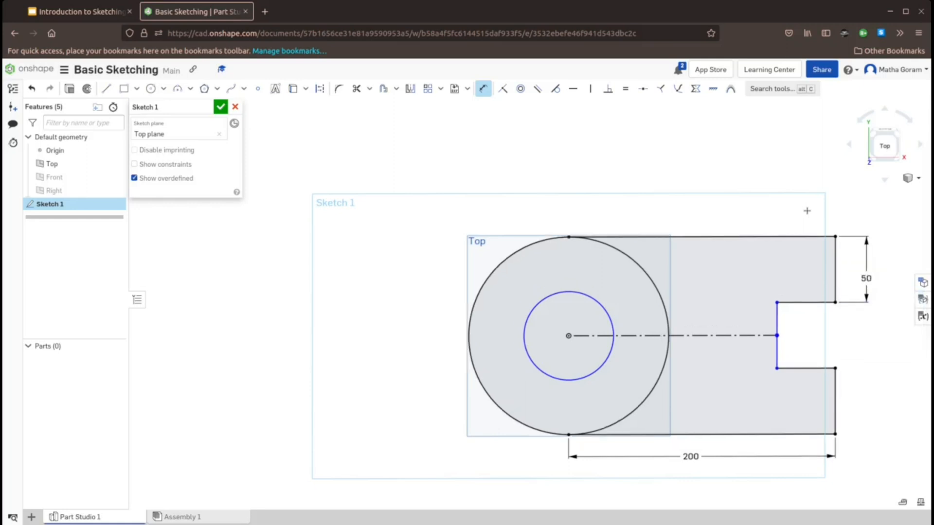
click(778, 322)
key(Escape)
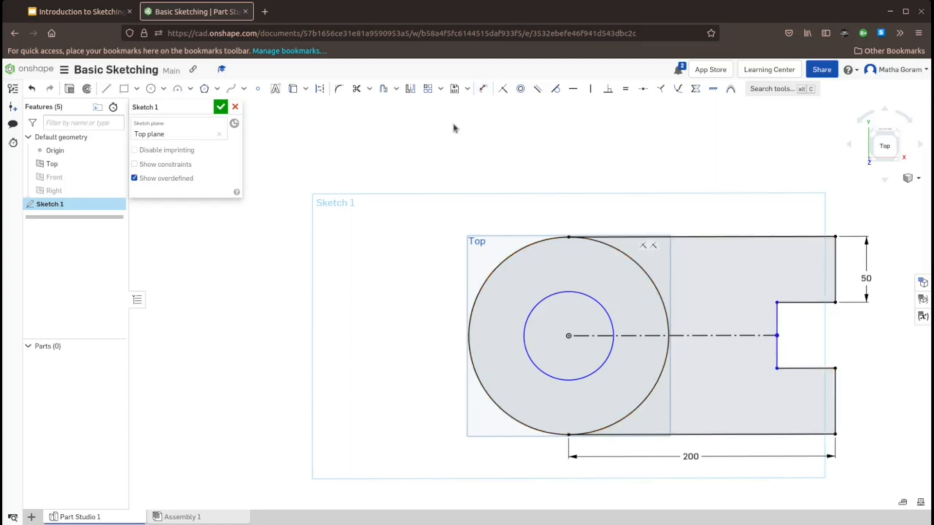
Dimension the notch's upper horizontal edge to 70 mm.
click(483, 89)
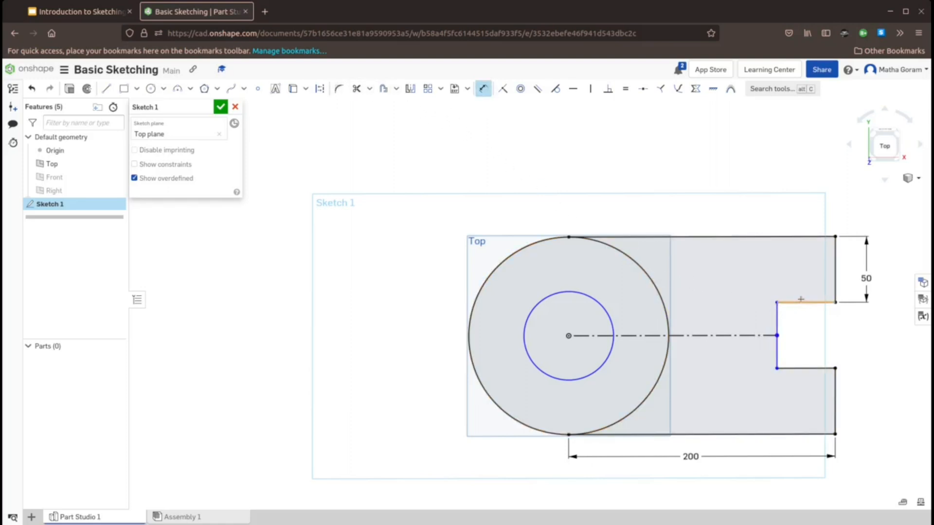
click(800, 300)
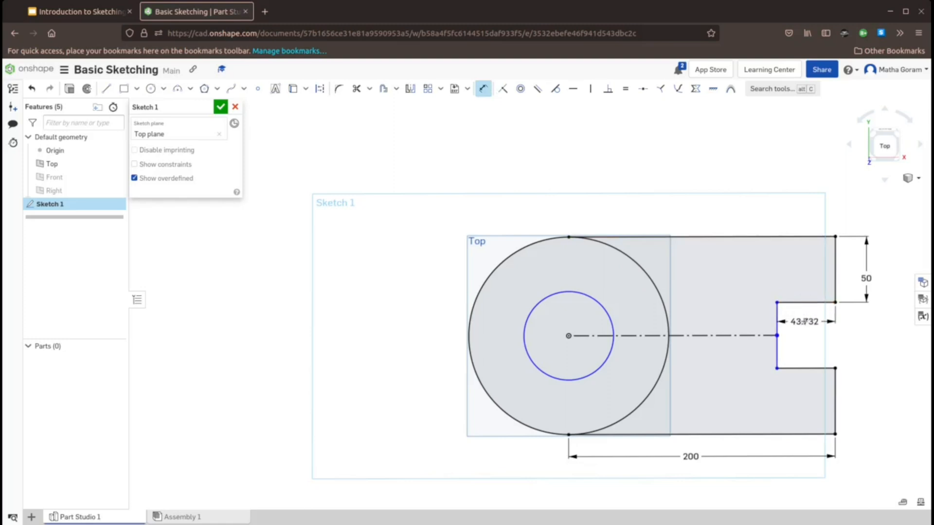
click(804, 321)
text(70mm)
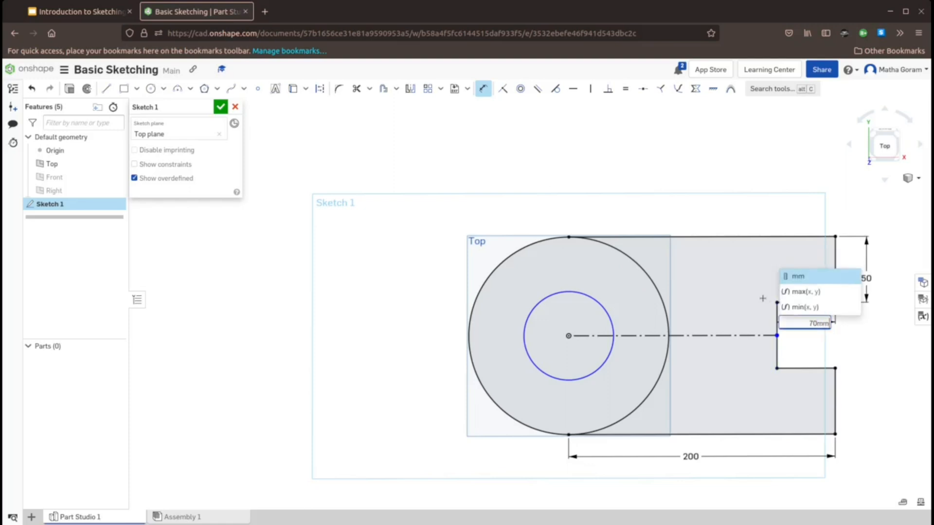
key(Return)
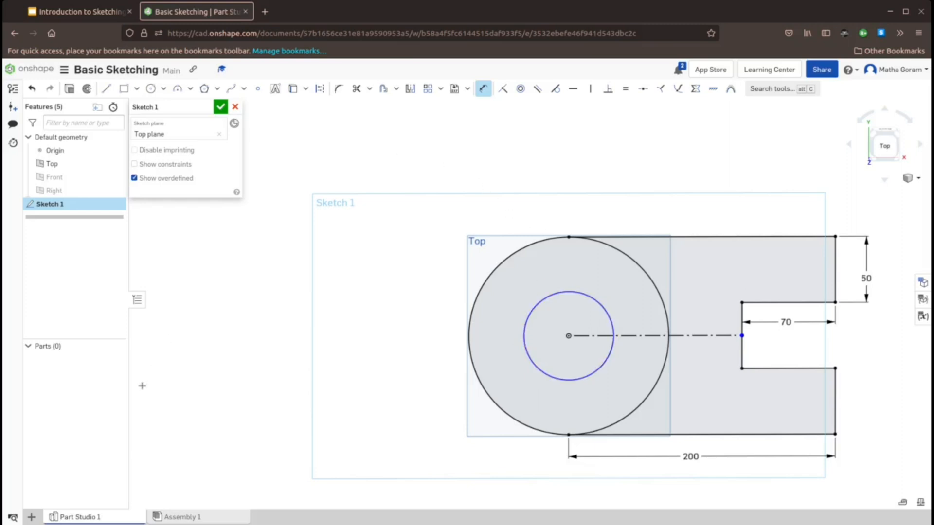
key(Escape)
Dimension the radial distance between the outer and inner circles to 35 mm.
click(483, 89)
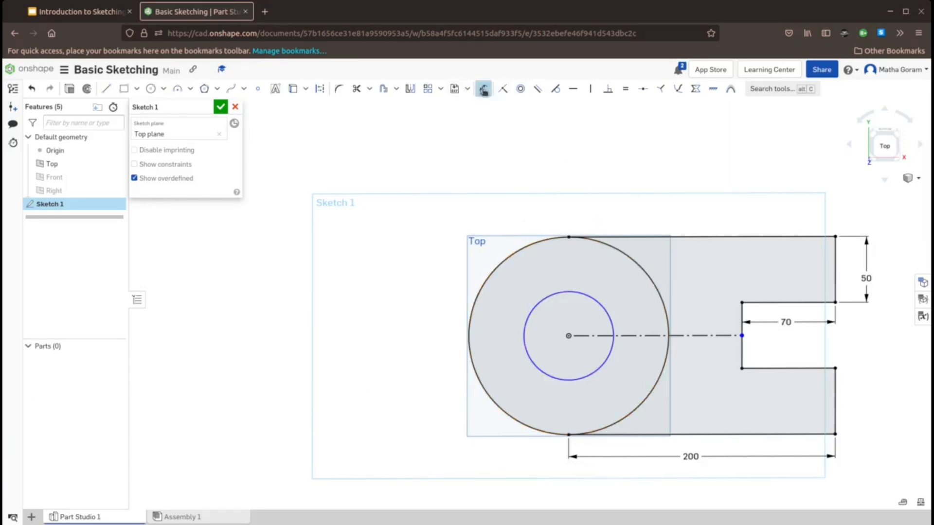
click(488, 273)
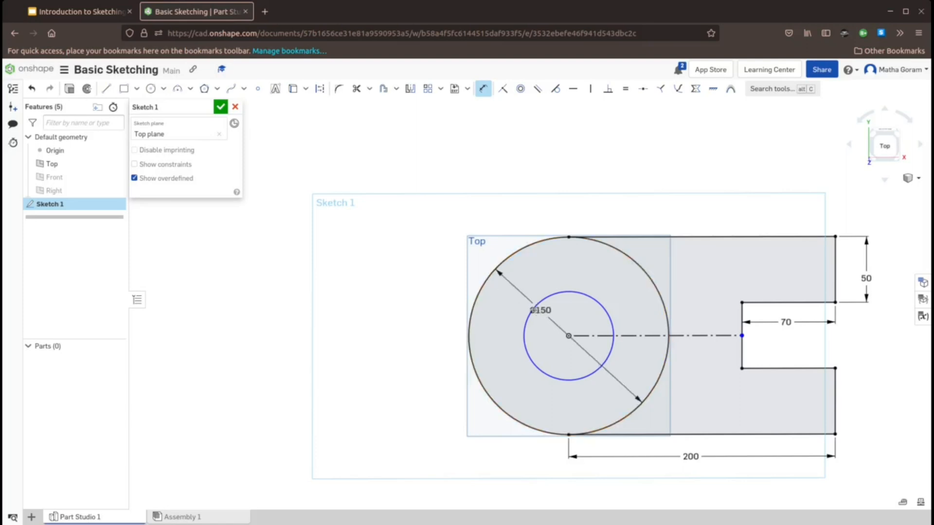
click(531, 310)
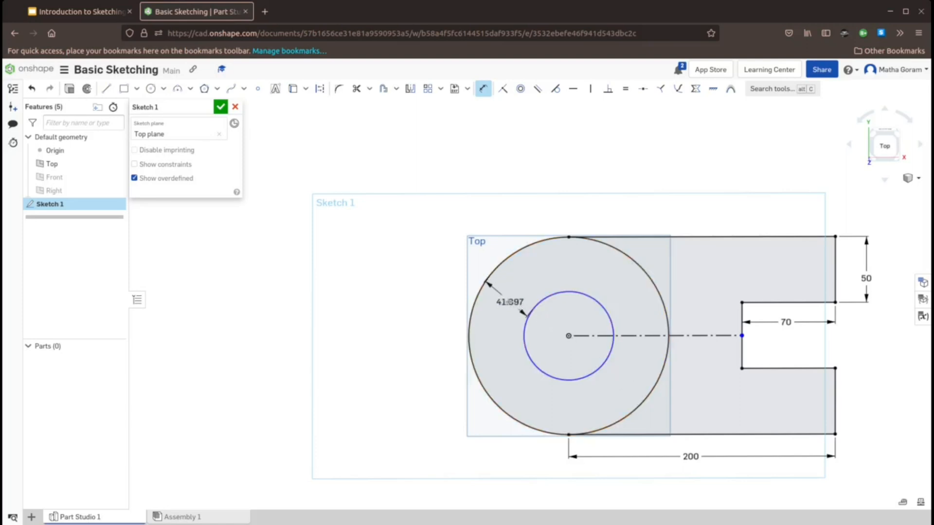
click(508, 300)
text(35mm)
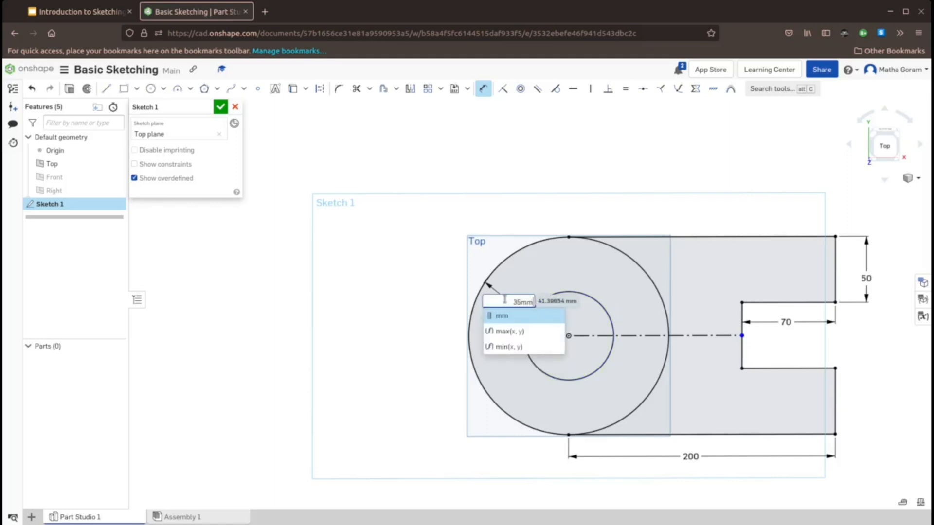
key(Return)
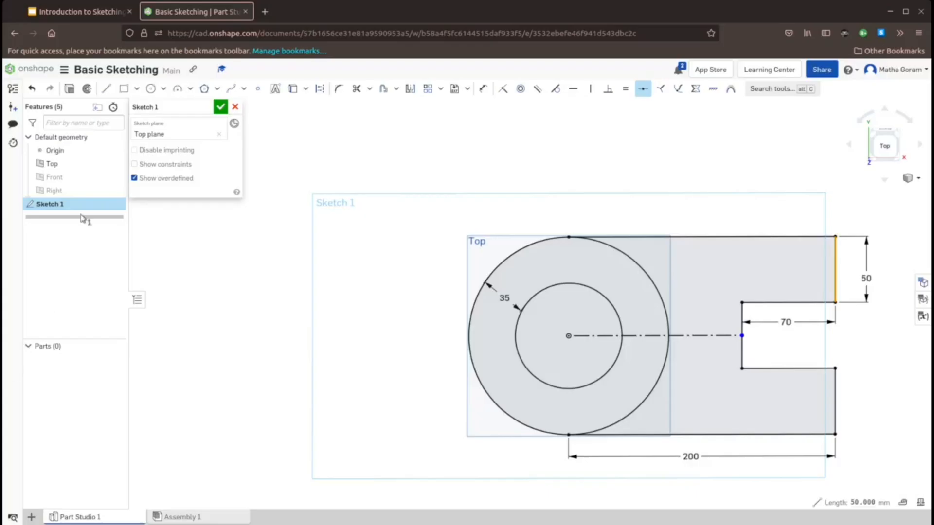
click(107, 89)
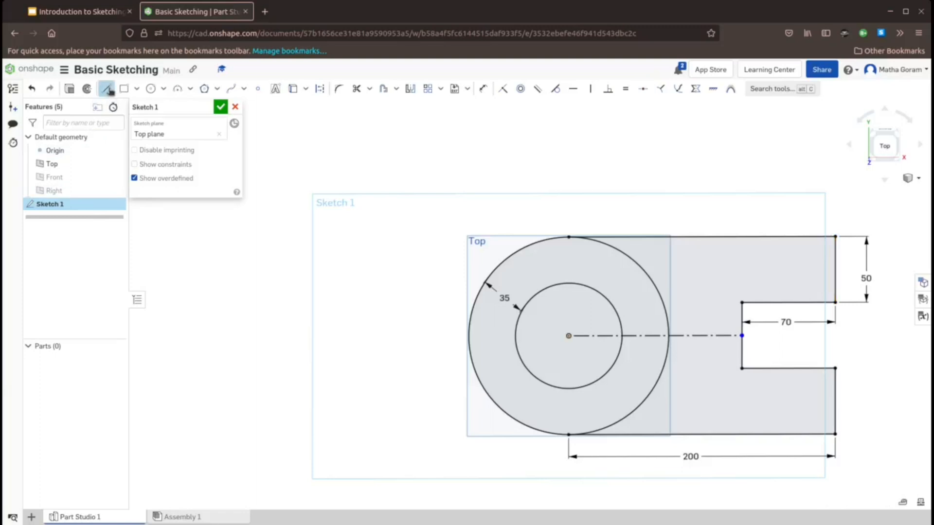
click(319, 88)
click(641, 90)
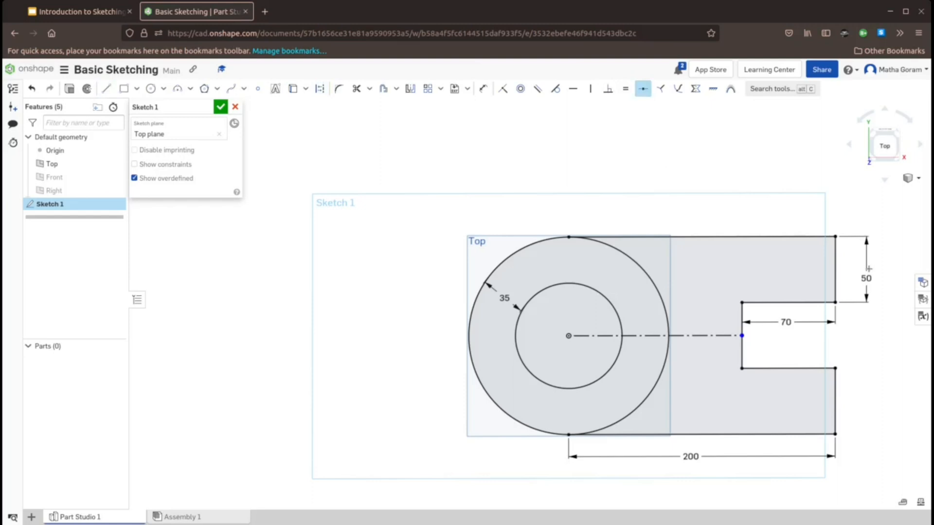
click(832, 279)
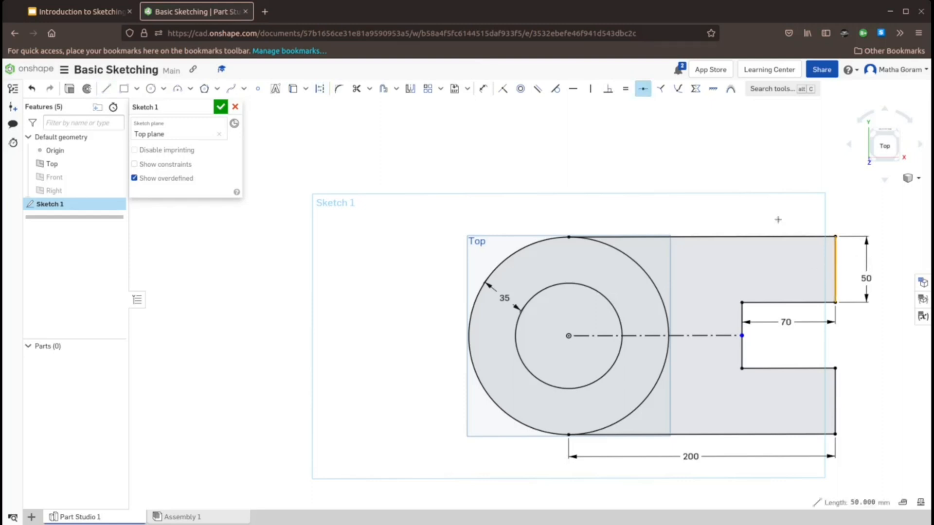
click(647, 92)
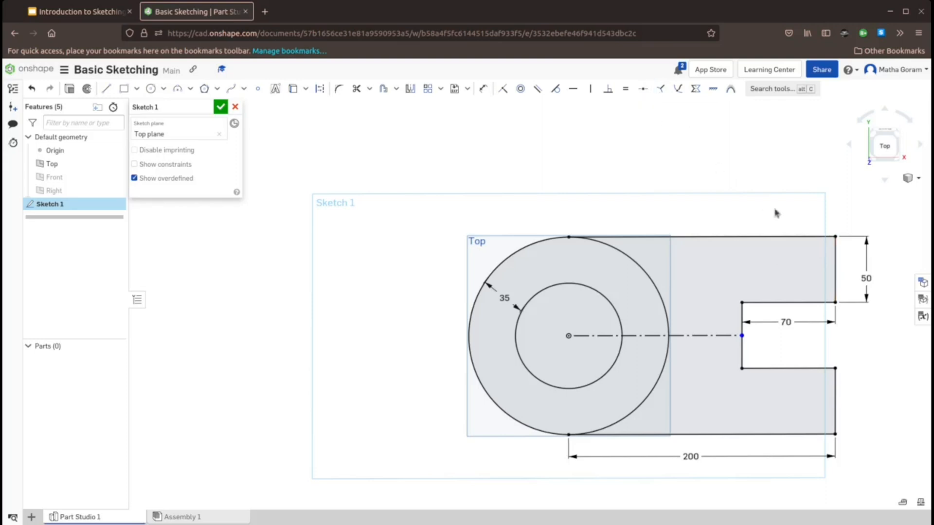
click(836, 275)
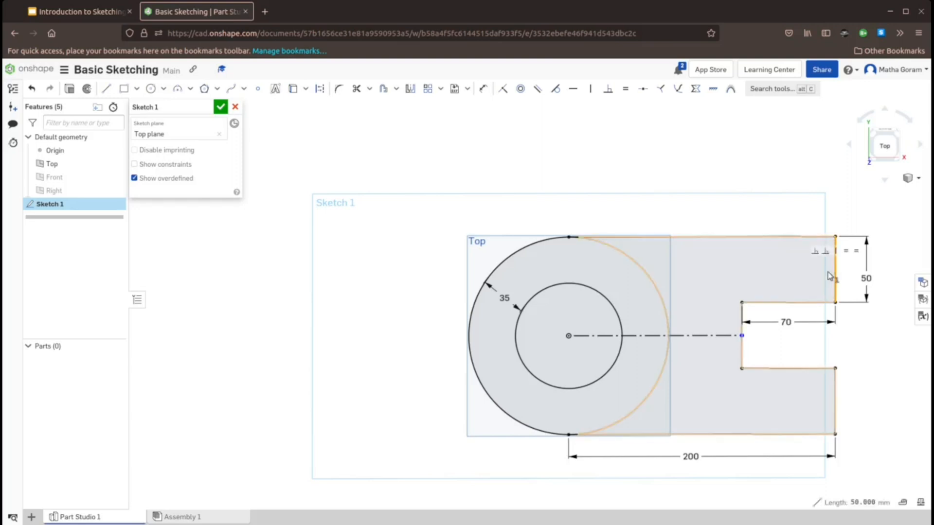
click(837, 276)
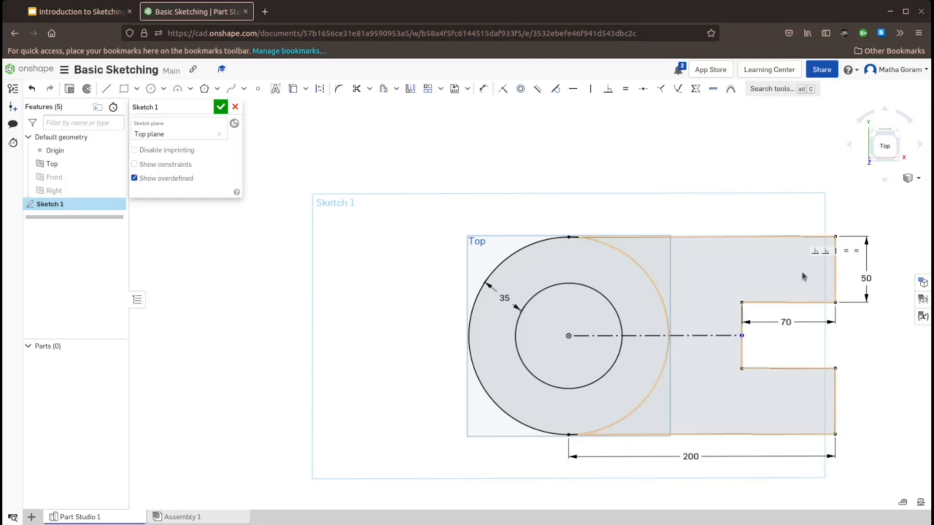
right_click(853, 275)
click(641, 89)
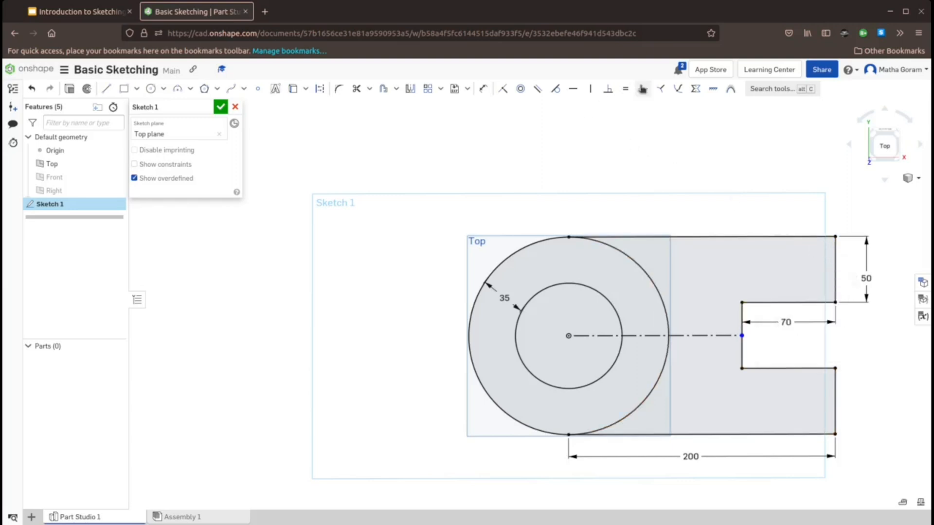
click(835, 276)
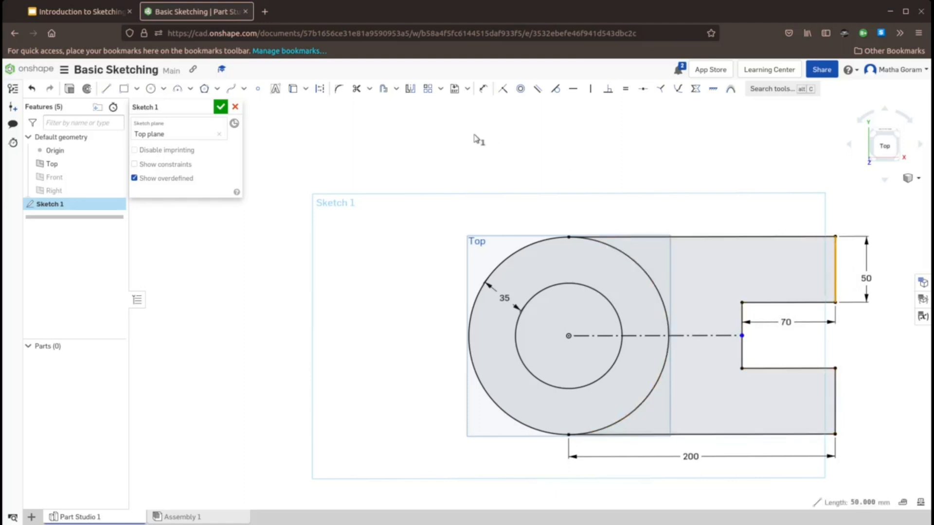
Draw a 35 mm horizontal line inward from the midpoint of the upper fork's outer vertical edge.
click(106, 89)
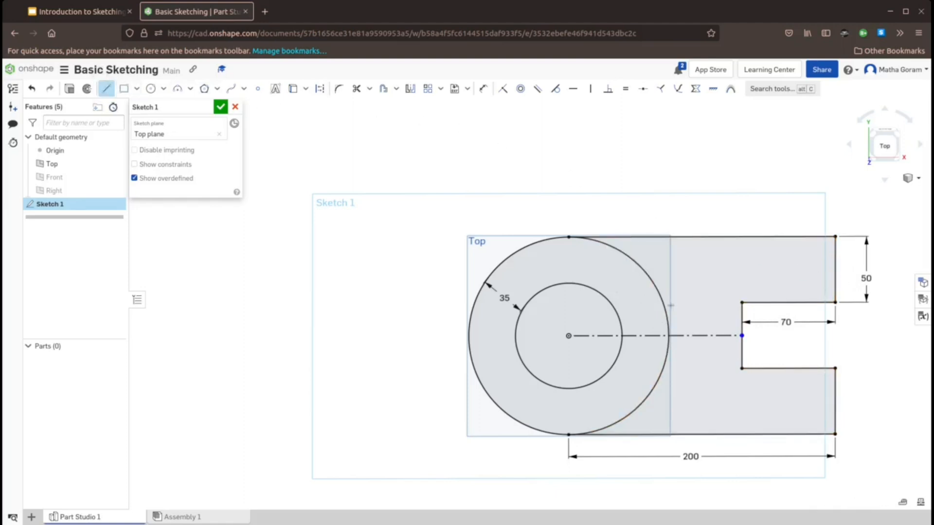
click(835, 270)
click(786, 271)
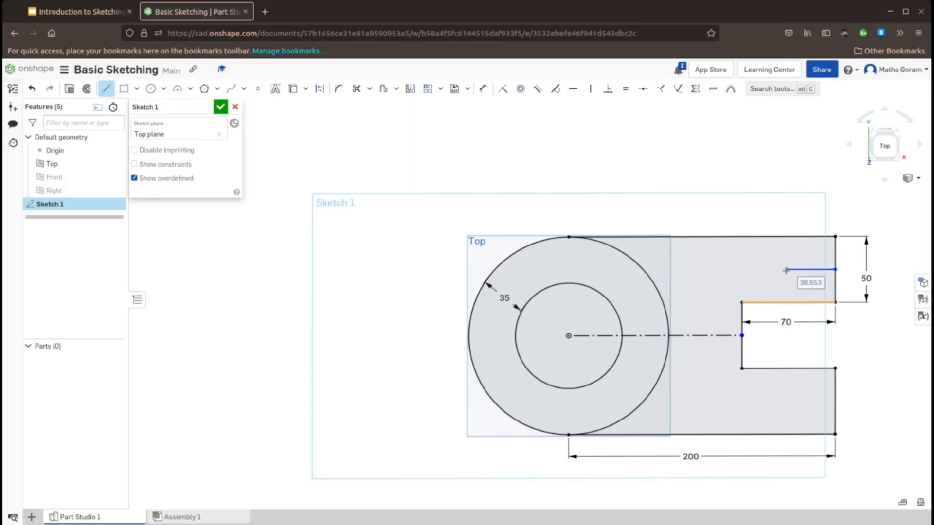
text(35mm)
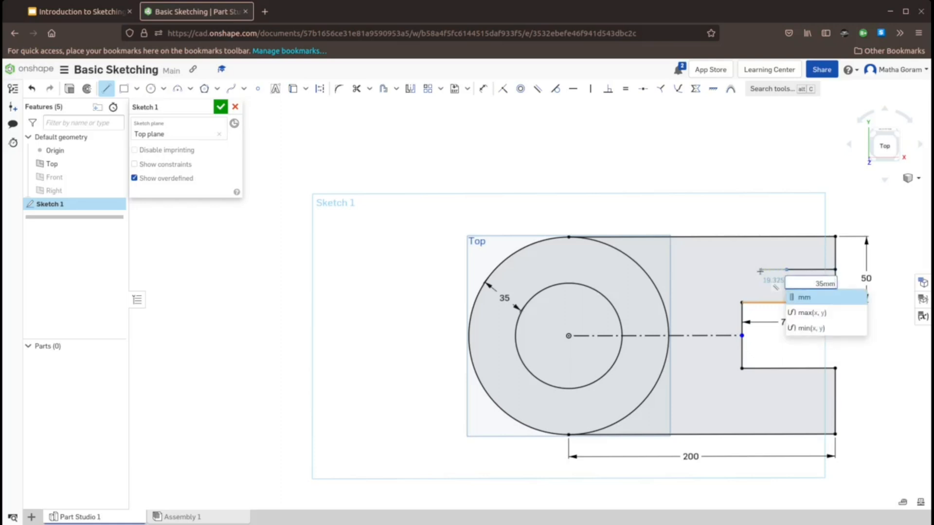
key(Return)
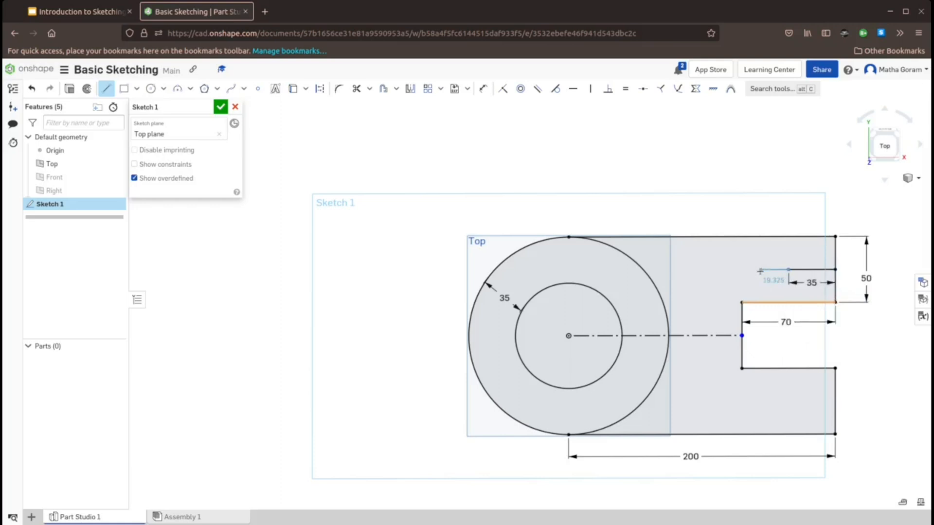
key(Escape)
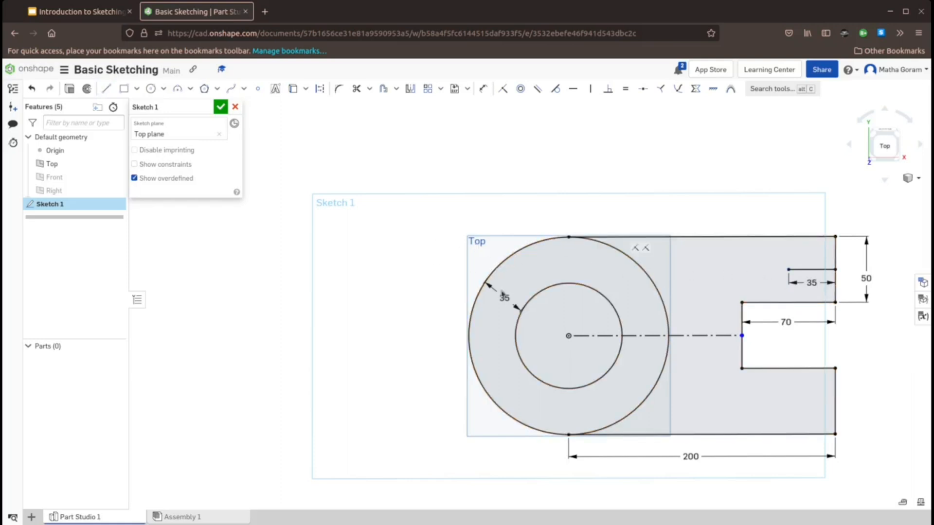
click(836, 410)
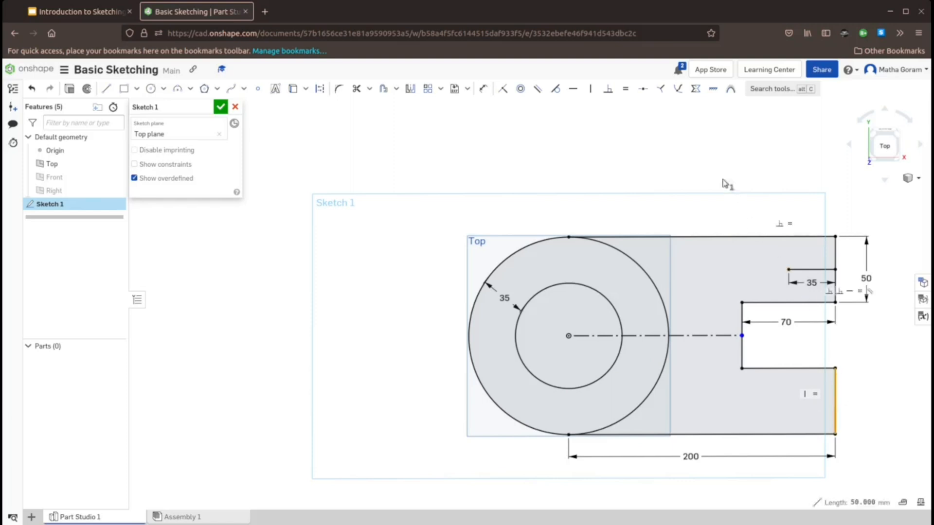
click(643, 90)
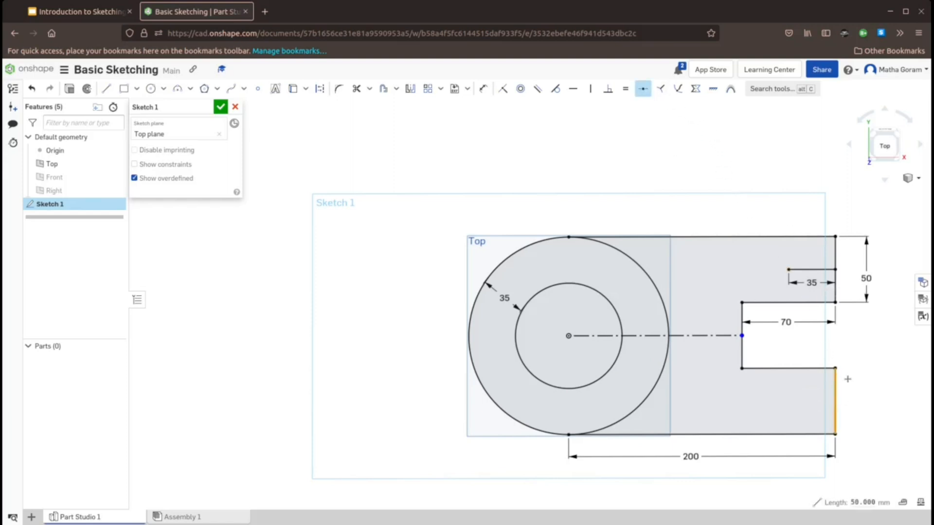
click(835, 403)
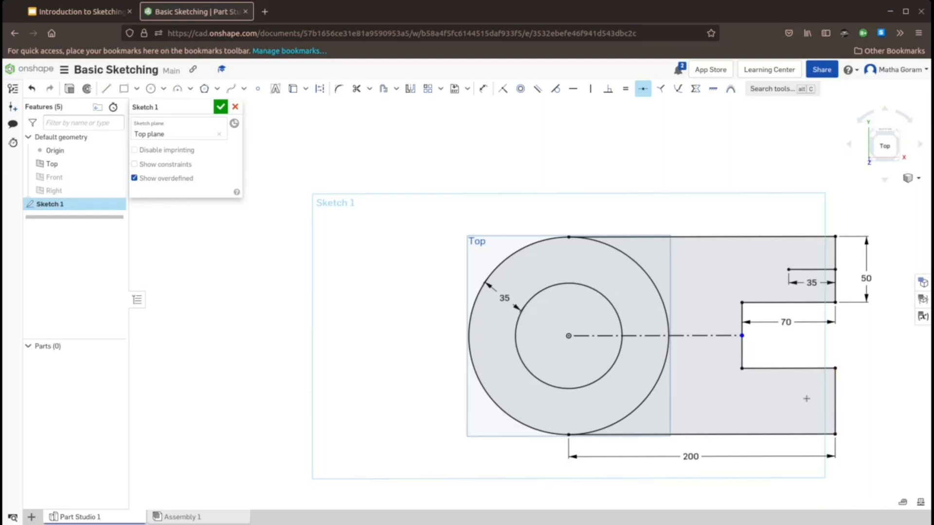
click(835, 405)
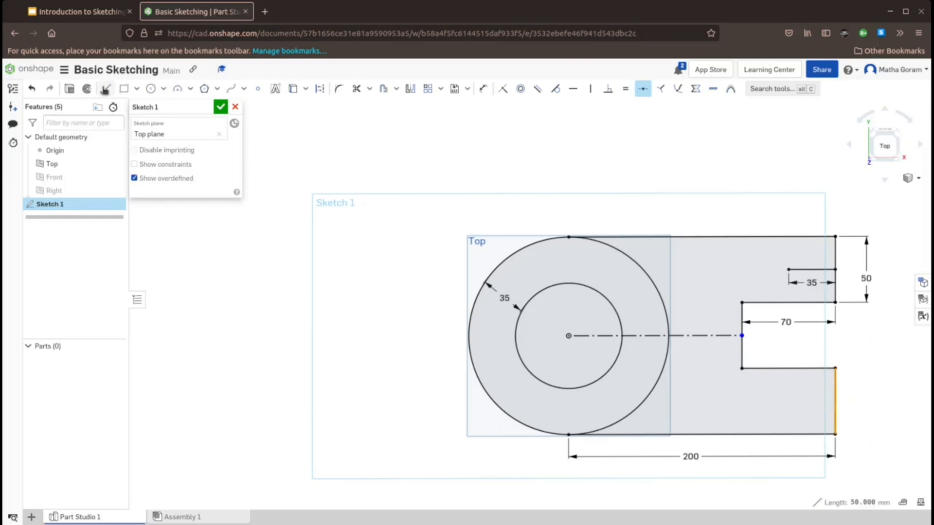
click(106, 89)
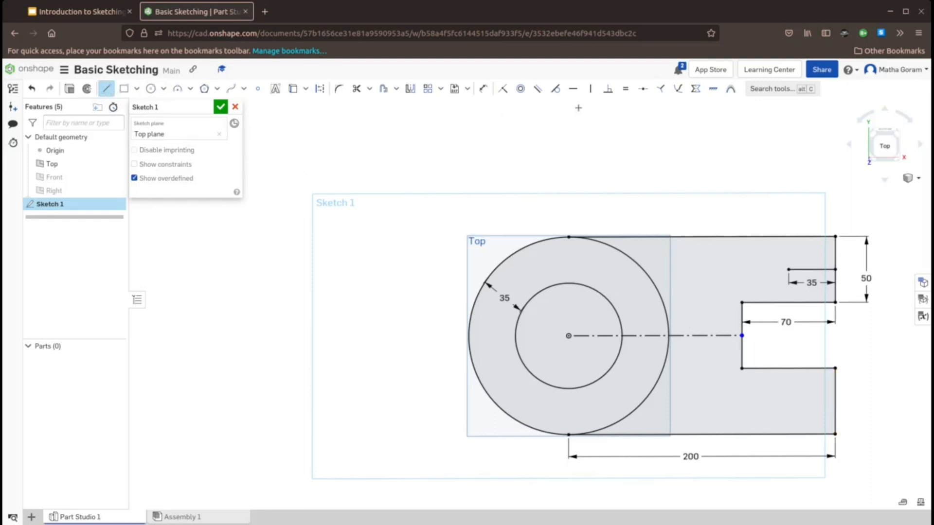
click(642, 89)
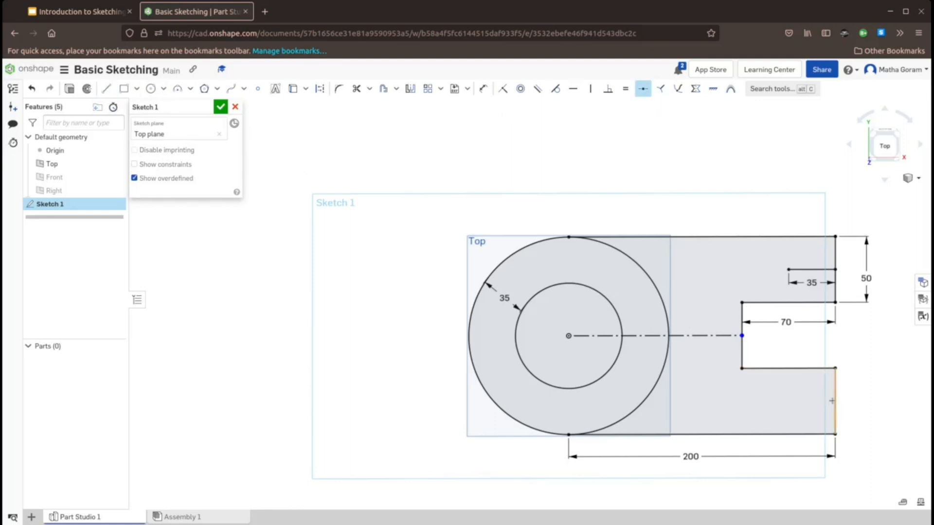
click(832, 401)
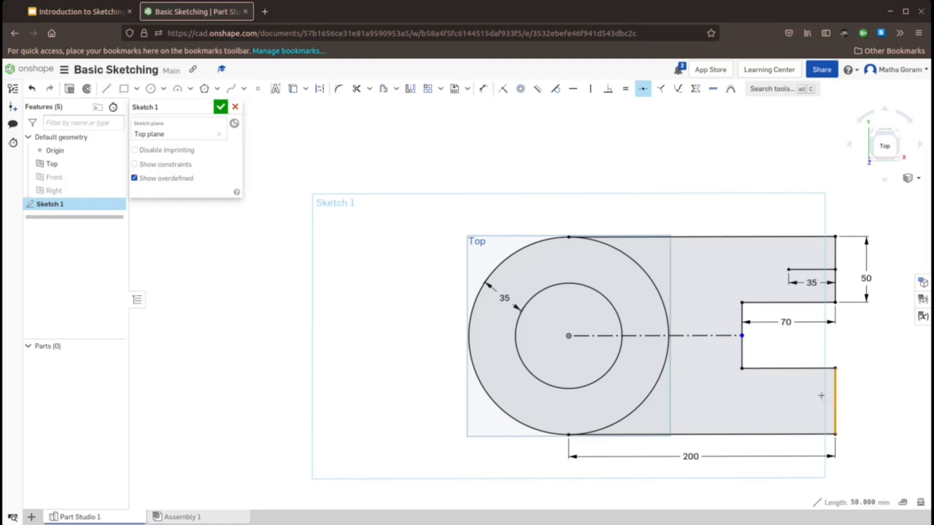
click(642, 91)
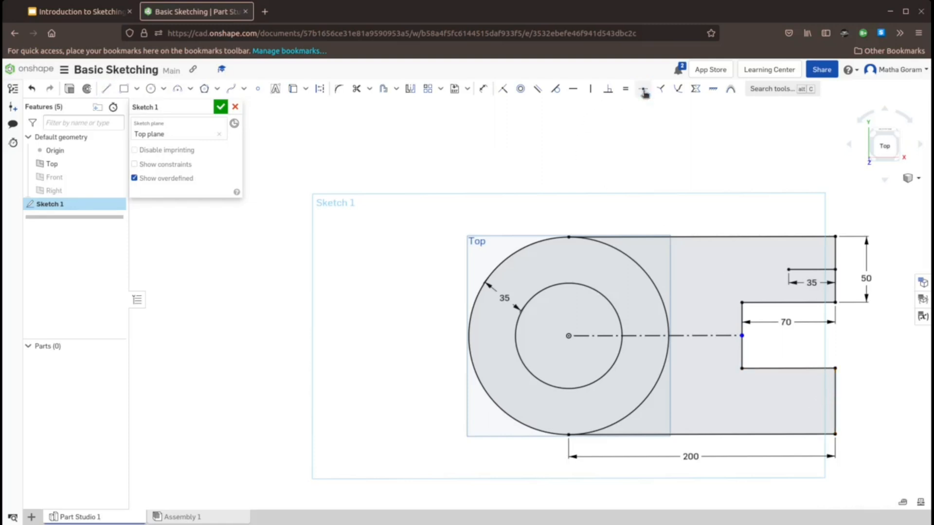
click(643, 91)
Draw a 35 mm horizontal line inward from the midpoint of the lower fork's outer vertical edge.
click(105, 89)
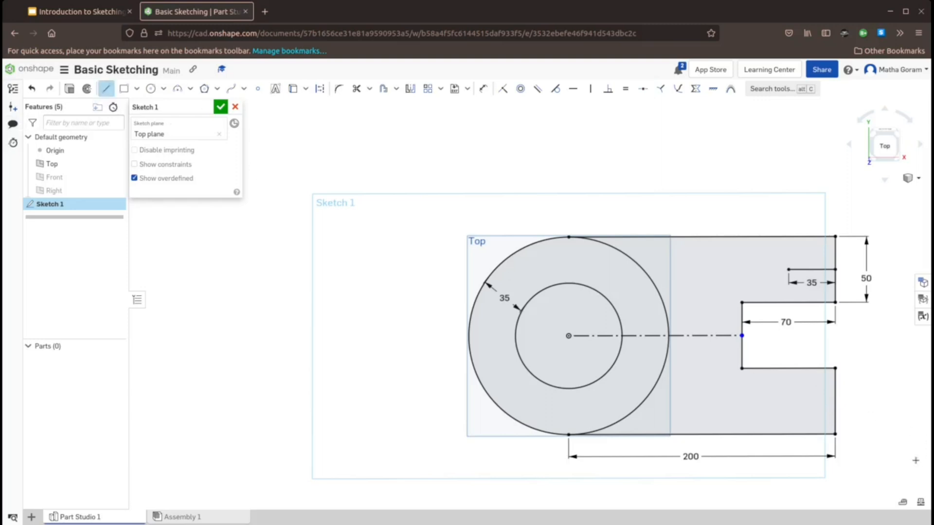
click(834, 401)
click(788, 402)
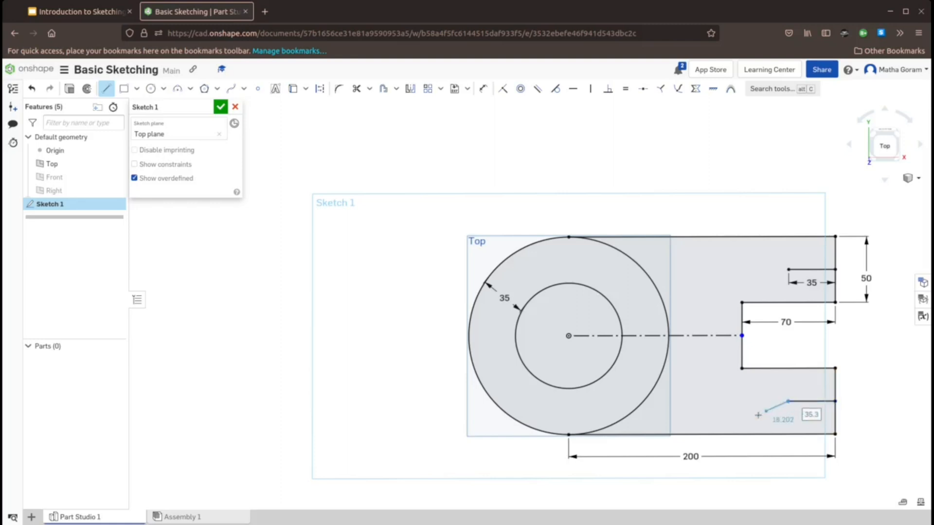
text(3)
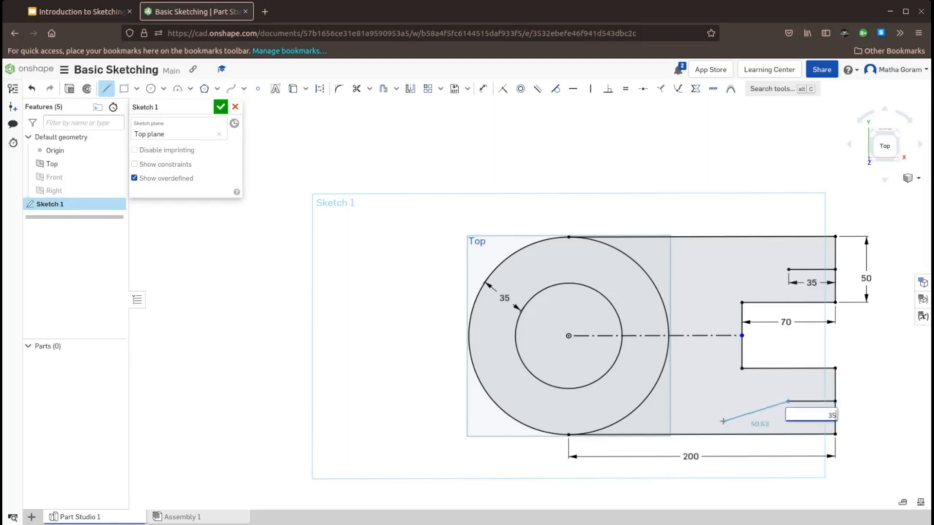
key(Return)
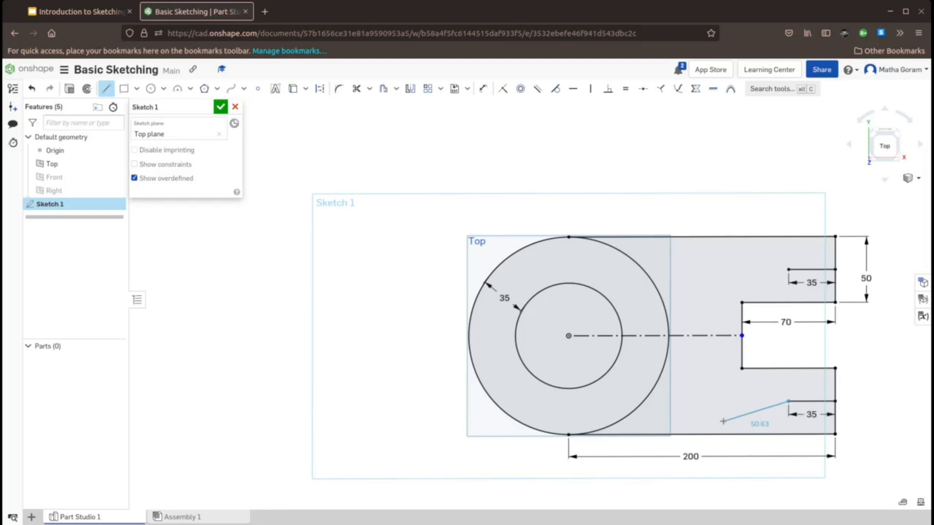
key(Escape)
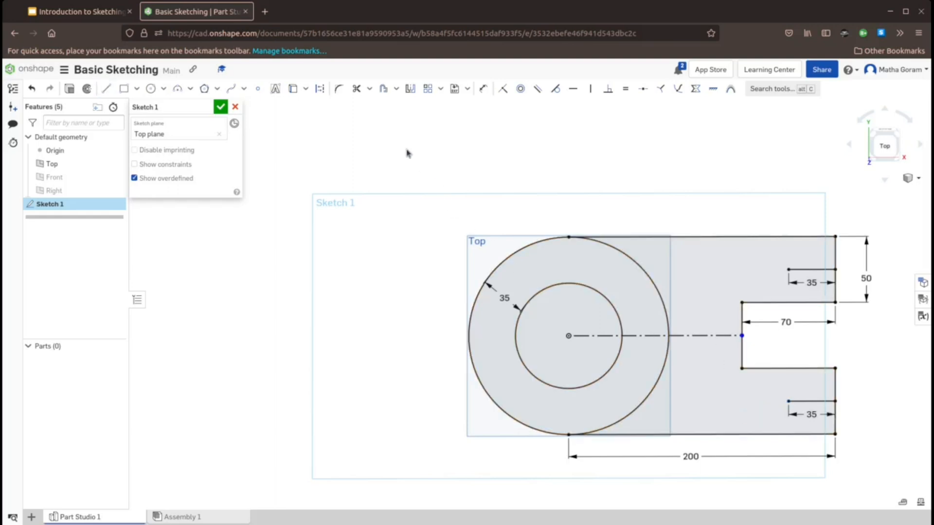
Convert the 35 mm horizontal line in the lower fork to construction geometry.
click(319, 89)
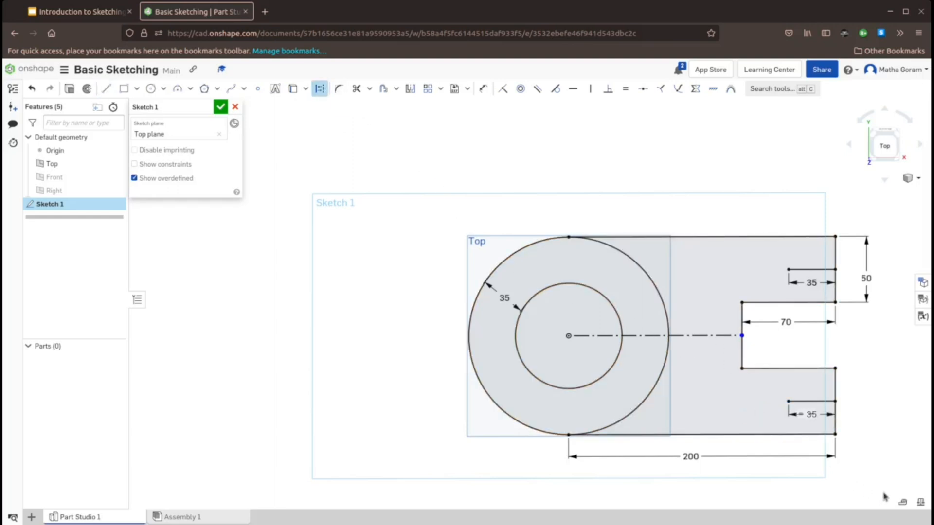
key(Escape)
click(805, 401)
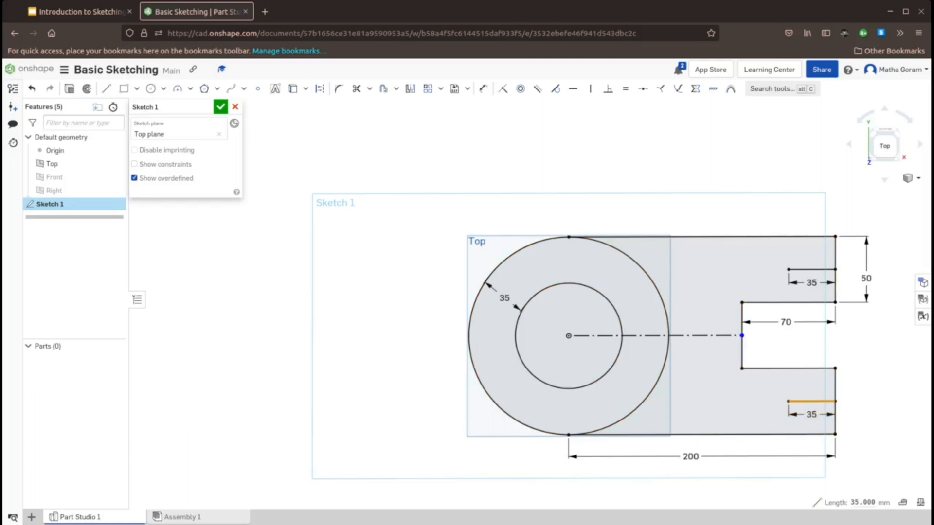
key(q)
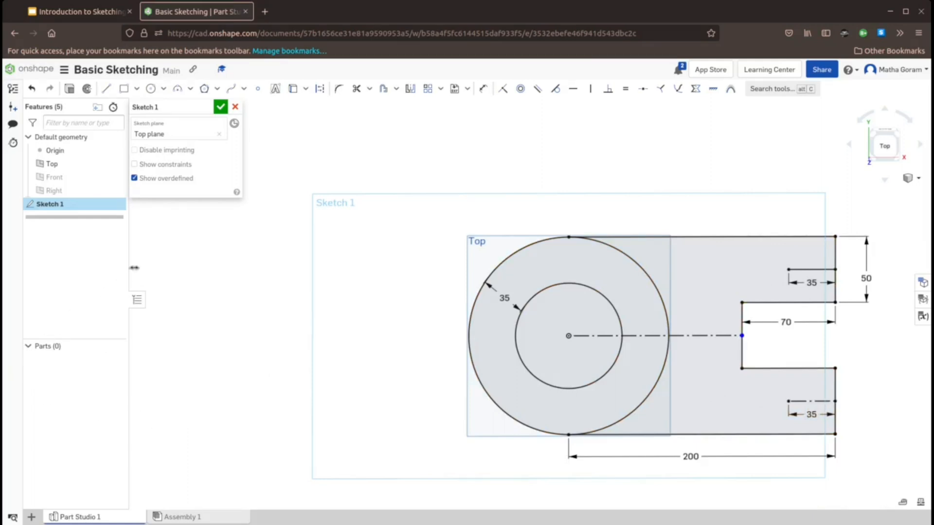
Draw a 25 mm diameter center point circle at the inner end of the upper fork's 35 mm line.
click(163, 89)
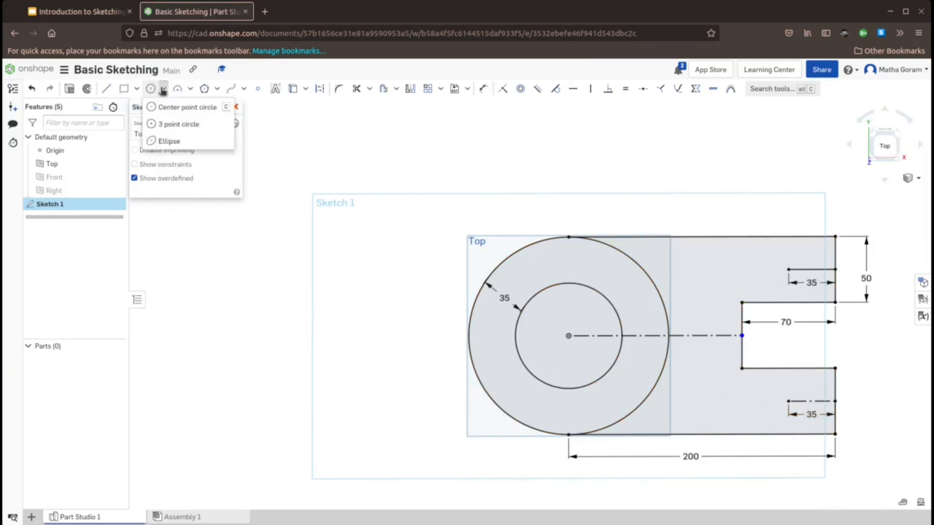
click(164, 112)
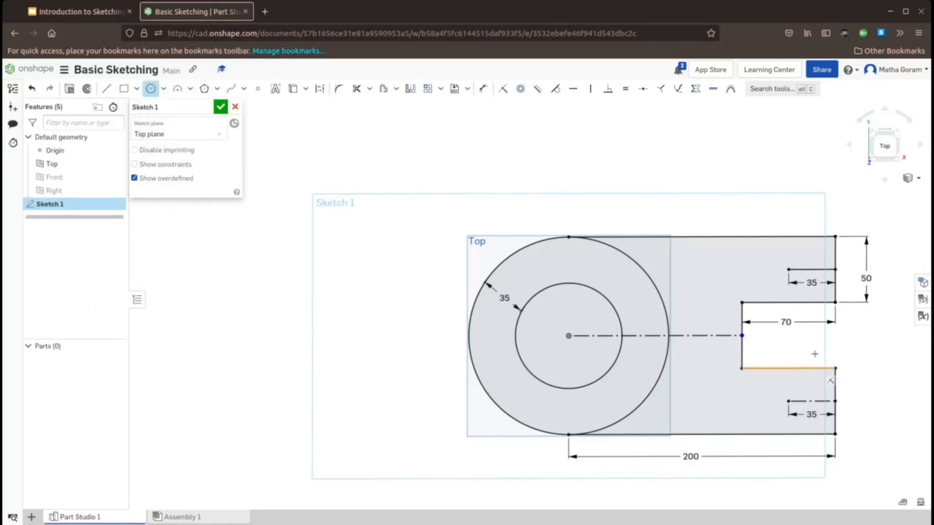
click(788, 269)
click(759, 264)
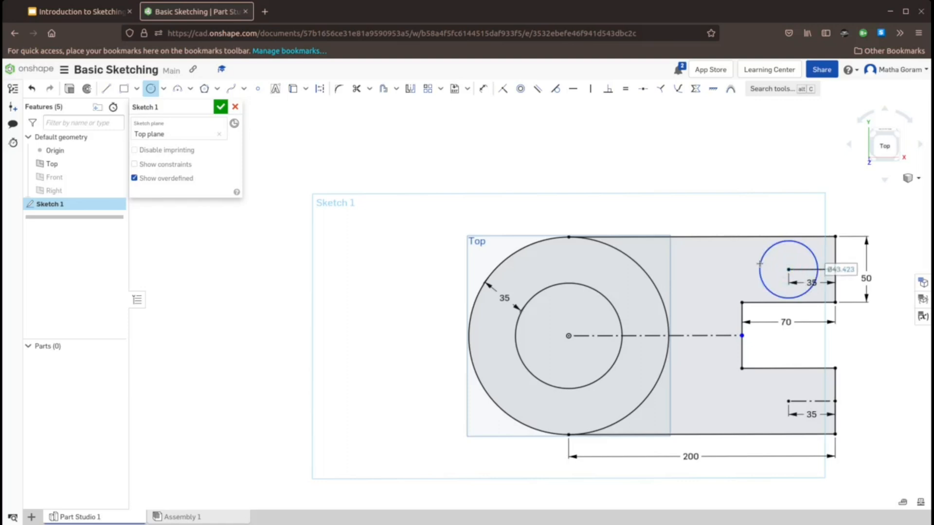
text(25mm)
key(Return)
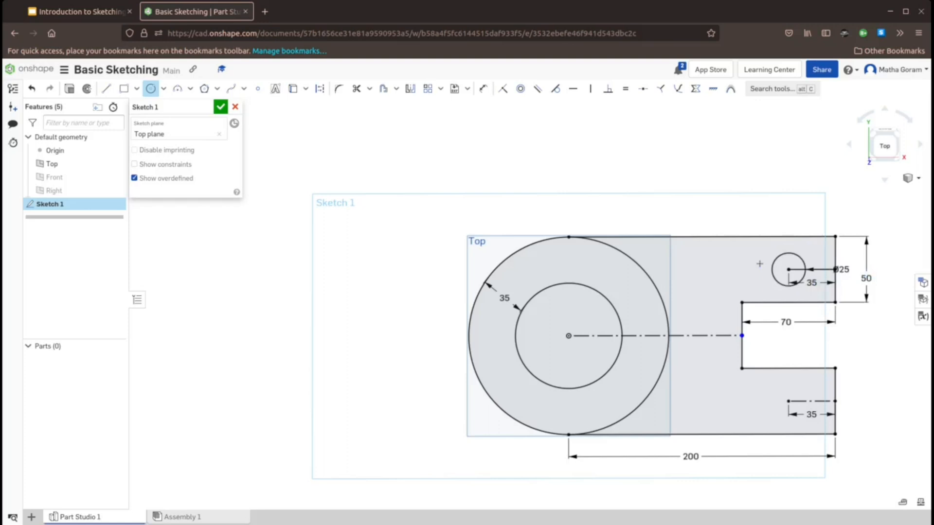
Draw a 25 mm diameter circle centred on the inner end of the lower fork's construction line.
click(788, 401)
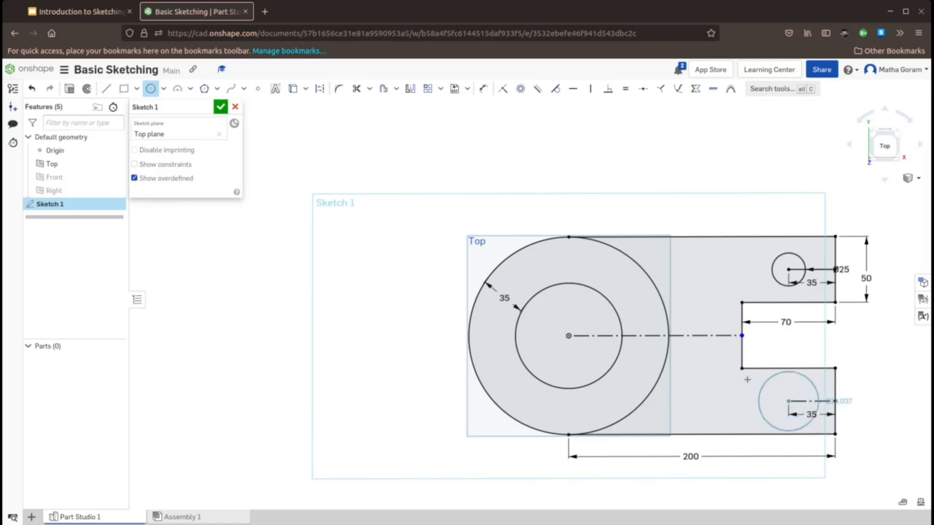
click(745, 379)
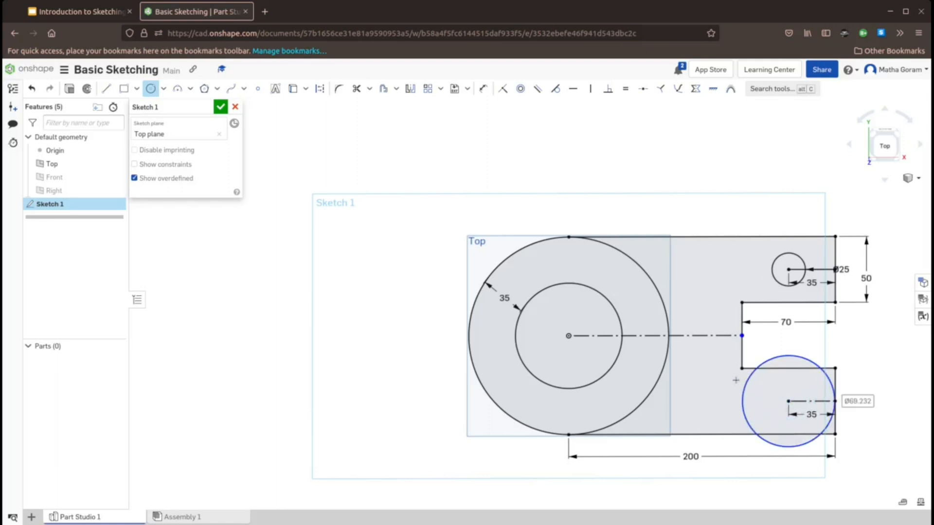
text(25mm)
key(Return)
key(Escape)
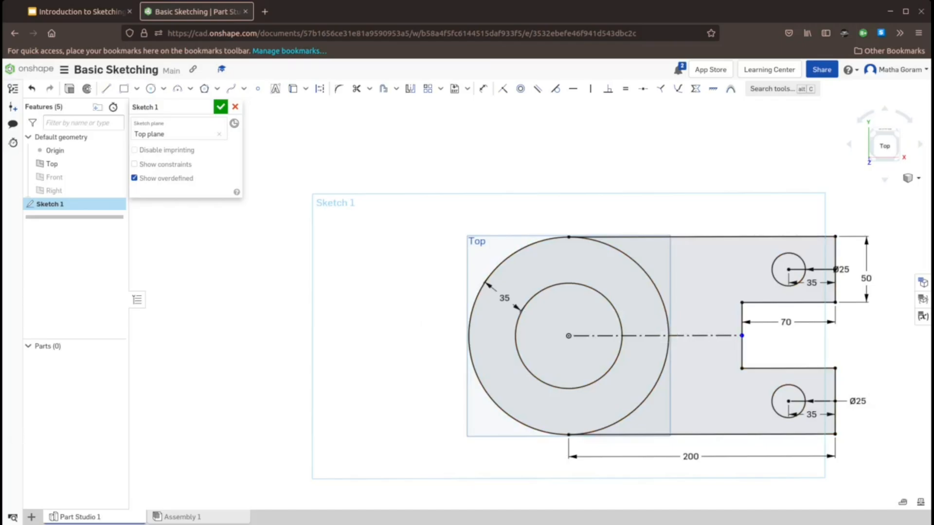
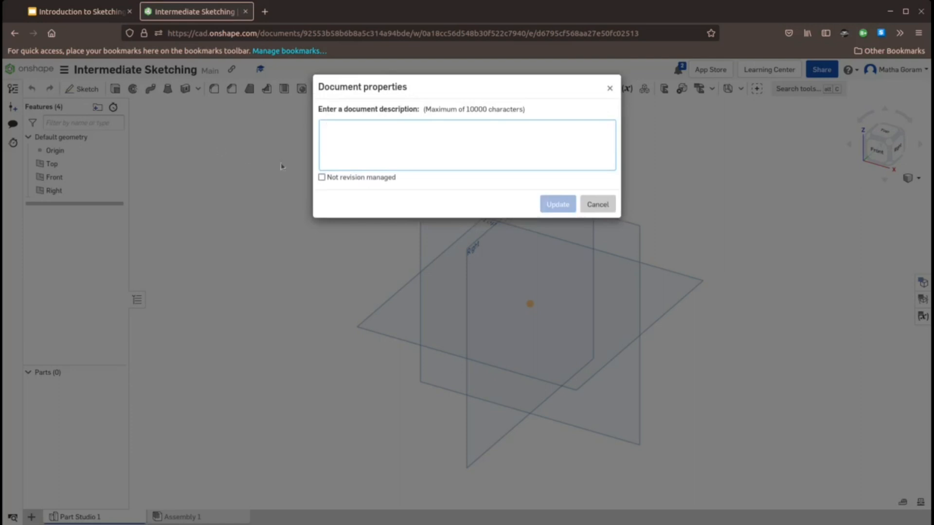
Set the workspace's default length unit to Millimeter and choose a default mass unit.
click(596, 204)
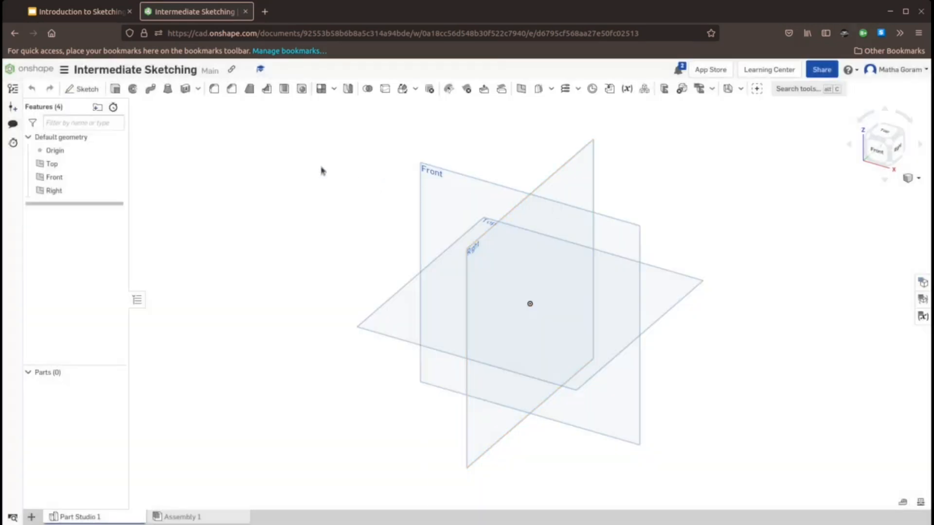
click(67, 70)
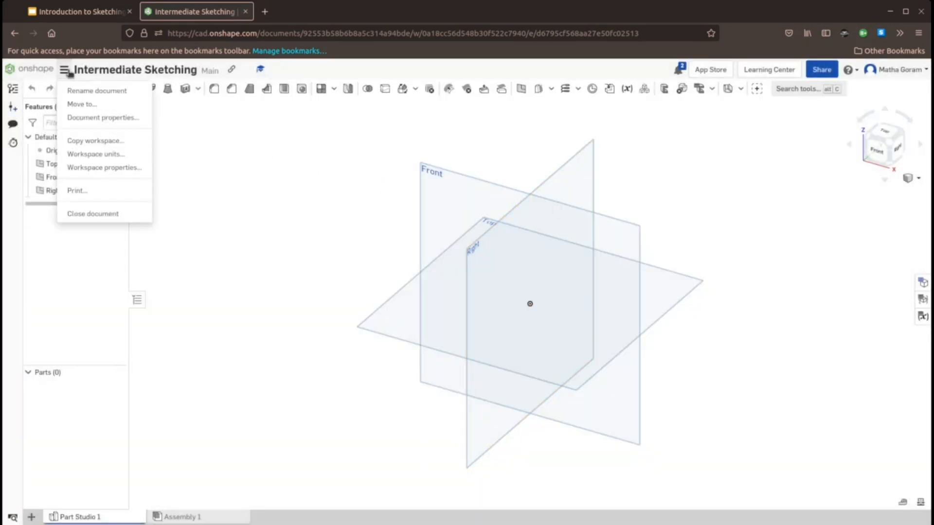
click(89, 153)
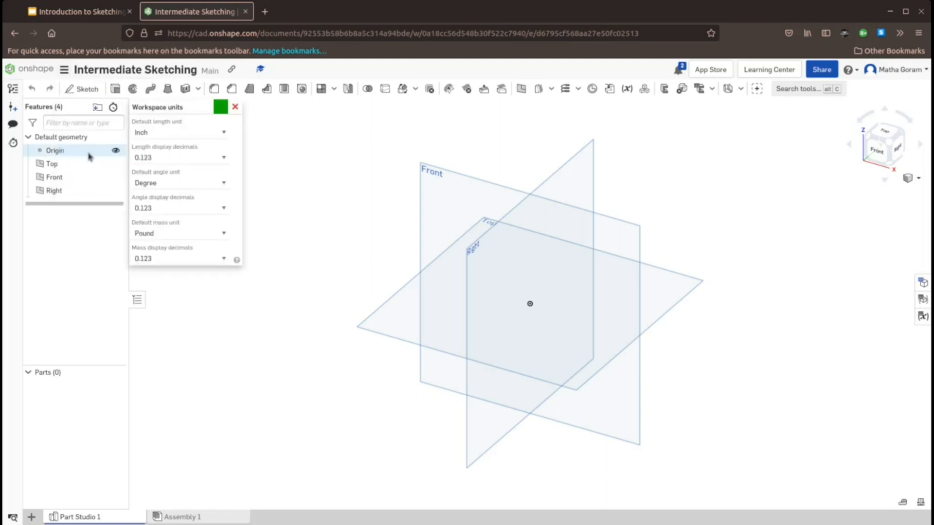
click(224, 134)
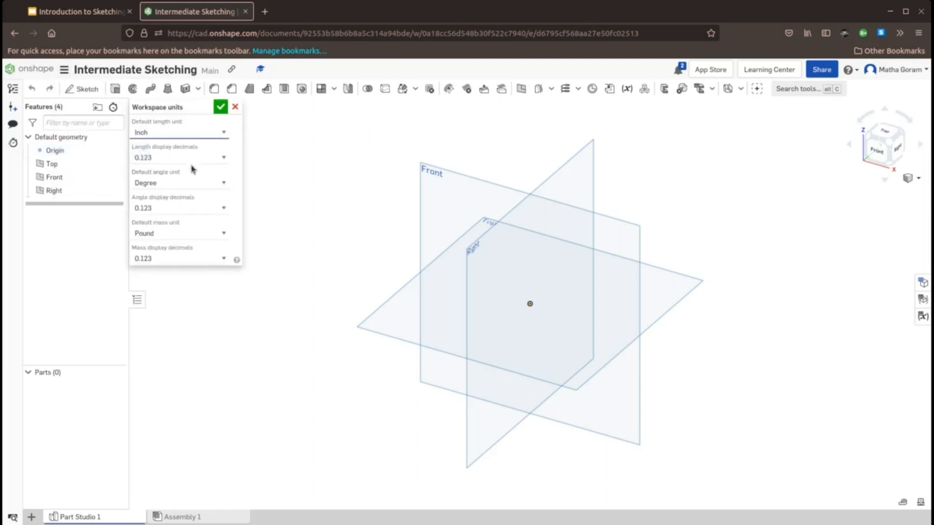
click(182, 202)
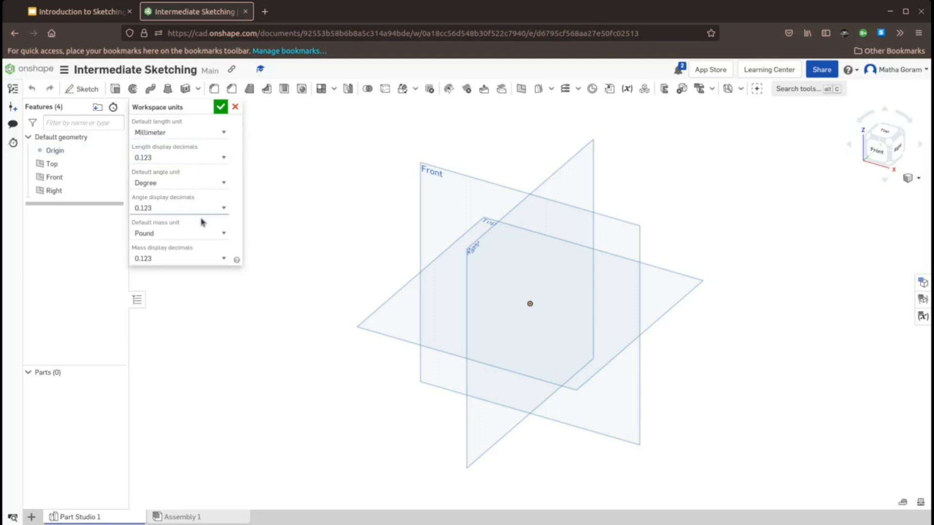
click(226, 235)
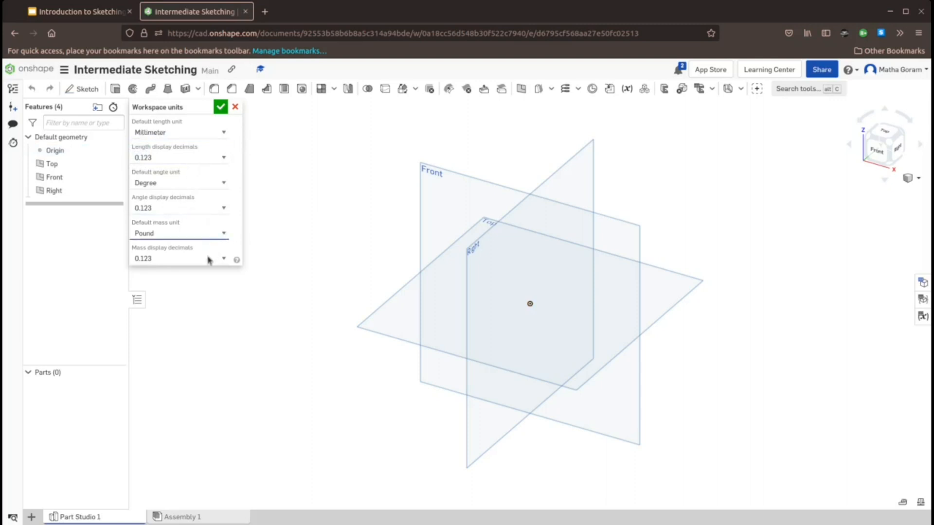
click(208, 248)
click(220, 106)
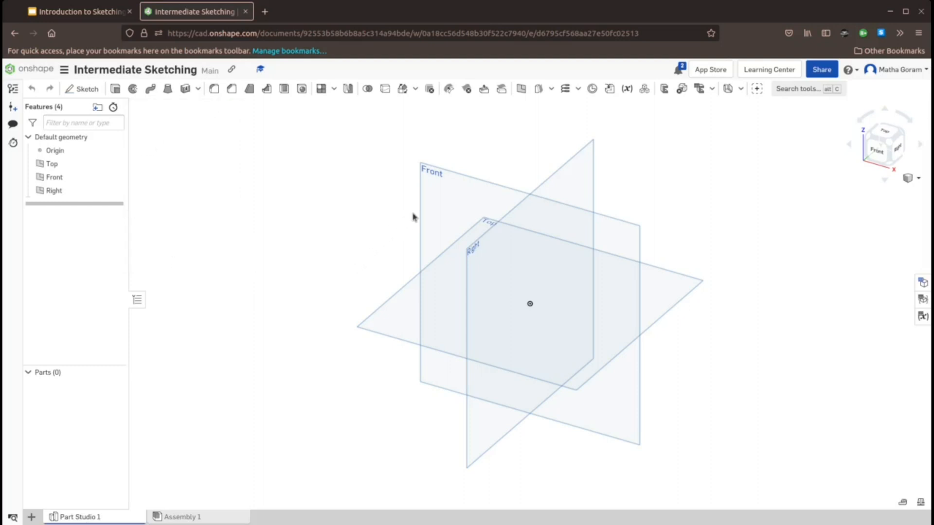
View the model normal to the Front plane and hide the Top and Right planes.
click(436, 204)
right_click(436, 204)
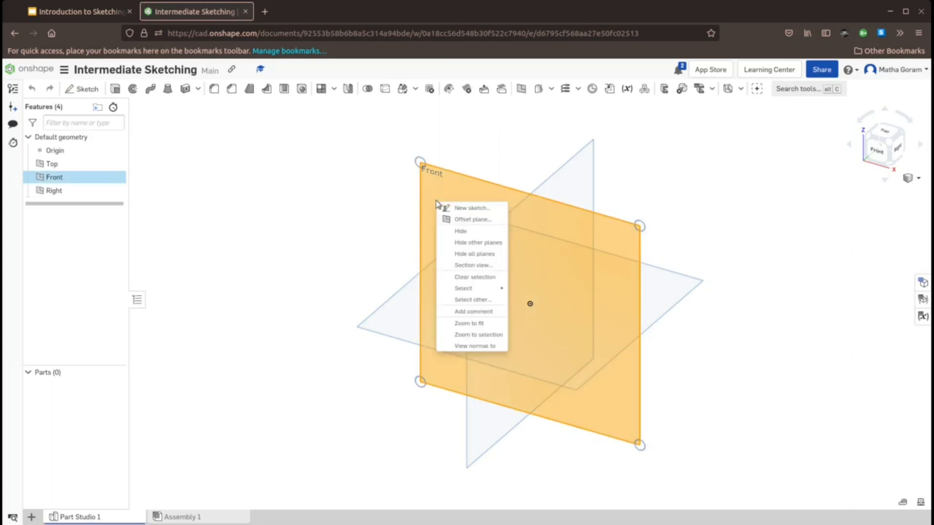
click(467, 346)
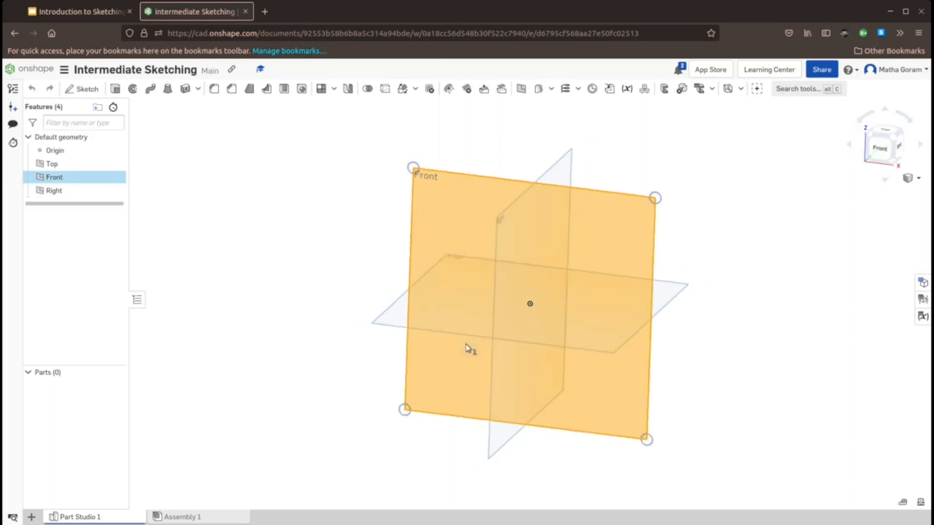
click(115, 164)
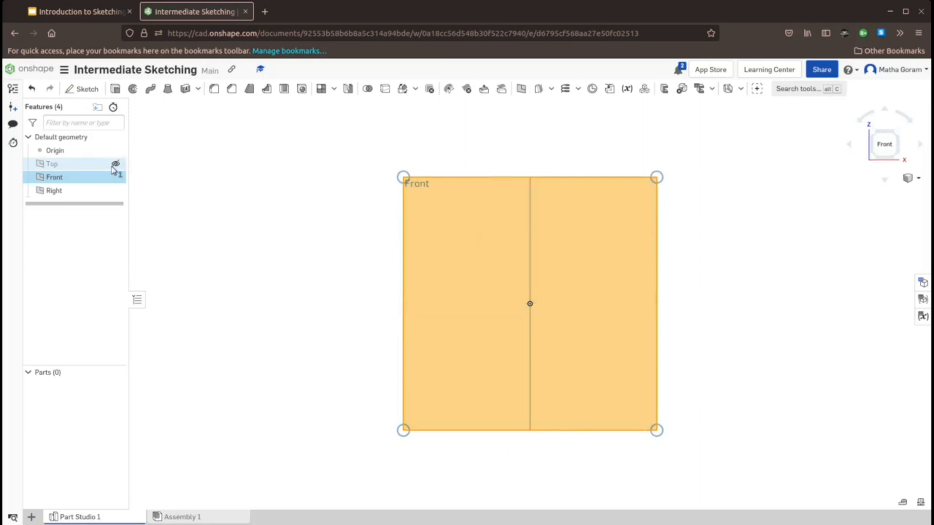
click(115, 190)
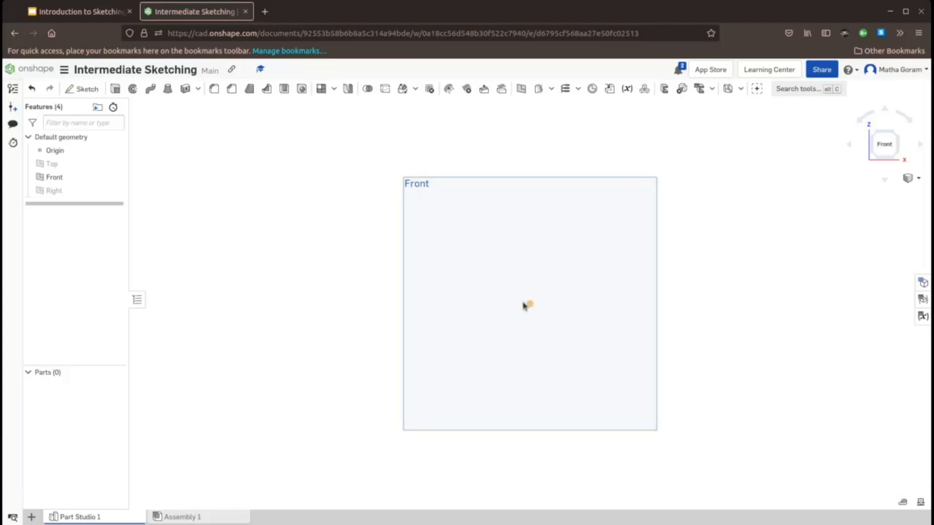
Start a sketch on the Front plane and draw a vertical line about 39.5 mm long upward from the origin.
click(77, 88)
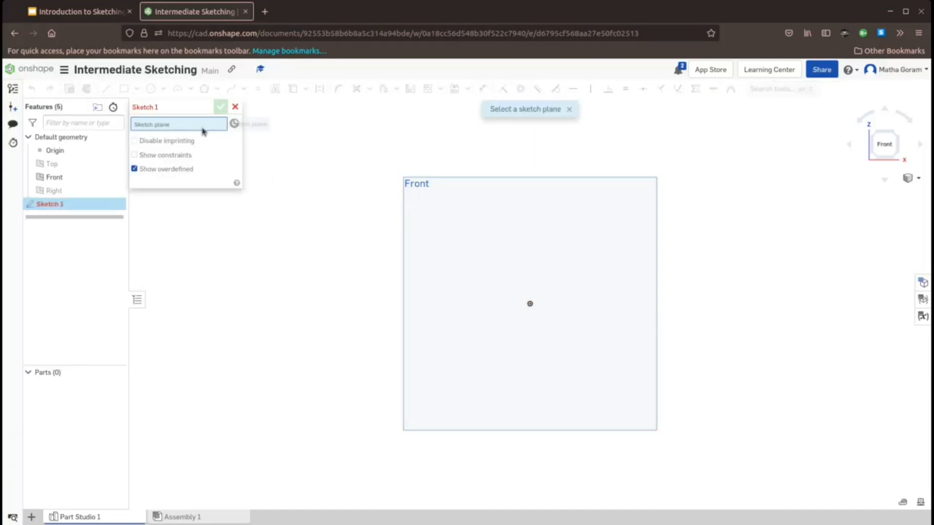
click(421, 207)
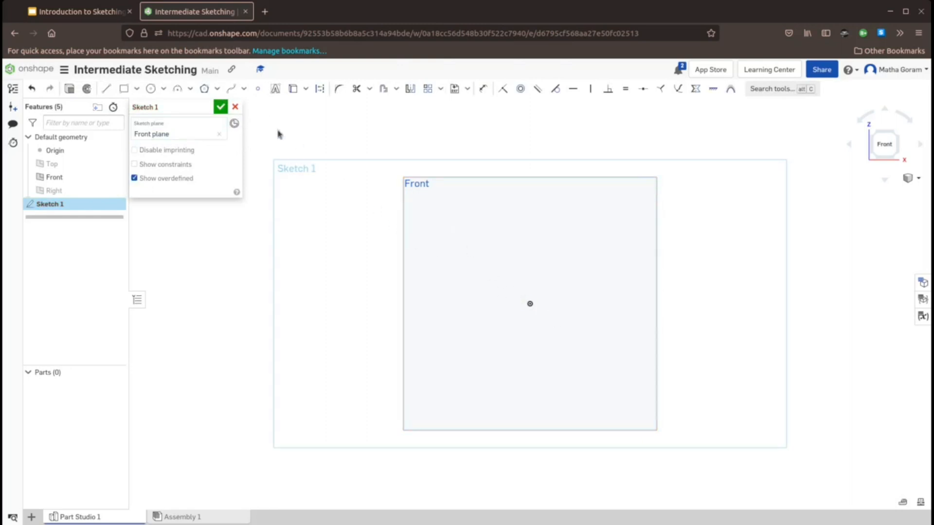
click(106, 89)
click(530, 304)
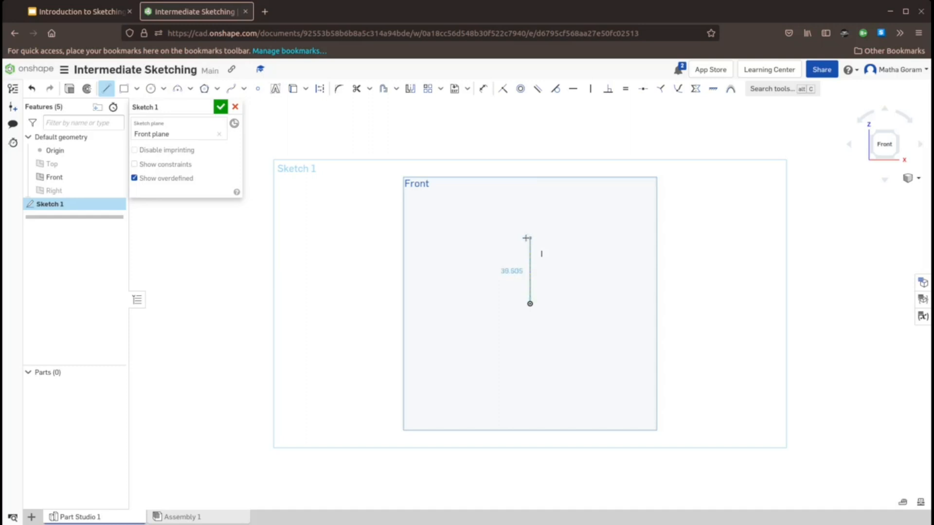
click(525, 238)
key(Escape)
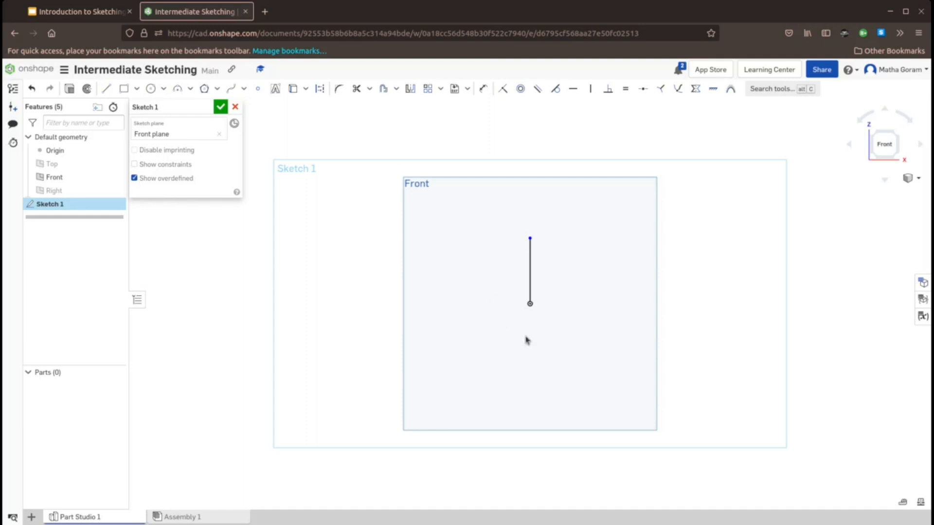
Draw a horizontal line about 26.6 mm long leftward from the origin and a vertical line about 20.9 mm long upward from its end.
click(106, 89)
click(530, 303)
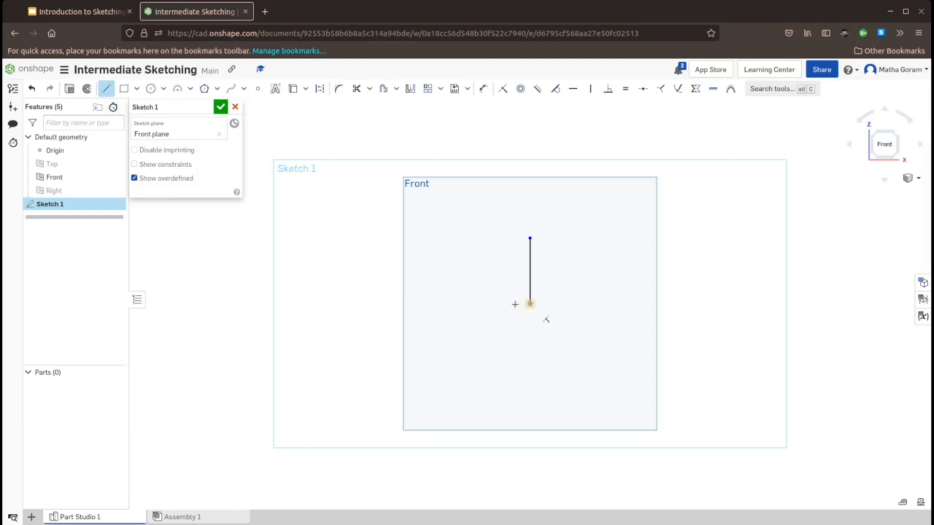
click(485, 305)
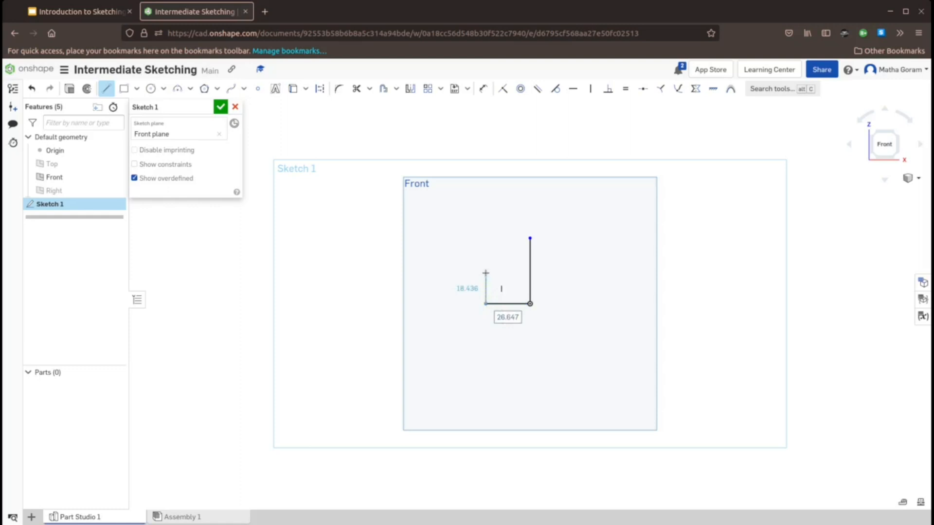
click(485, 269)
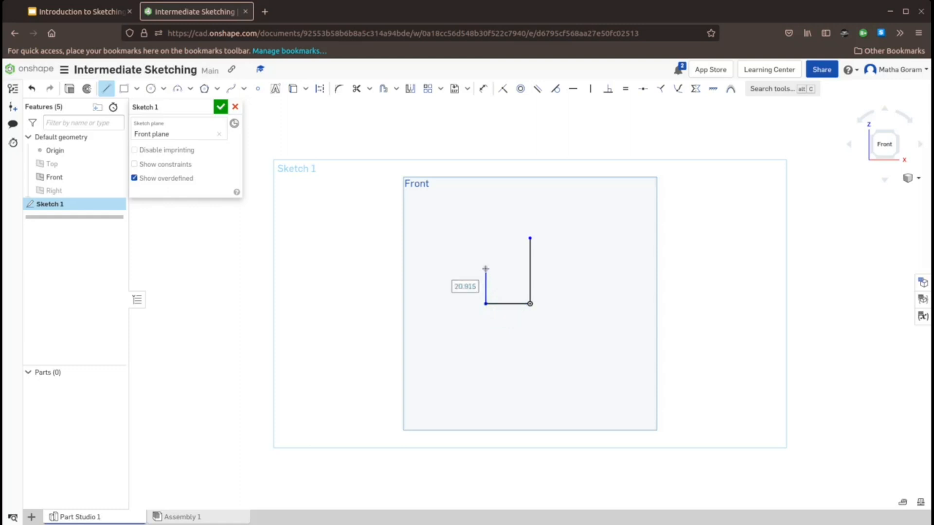
right_click(485, 269)
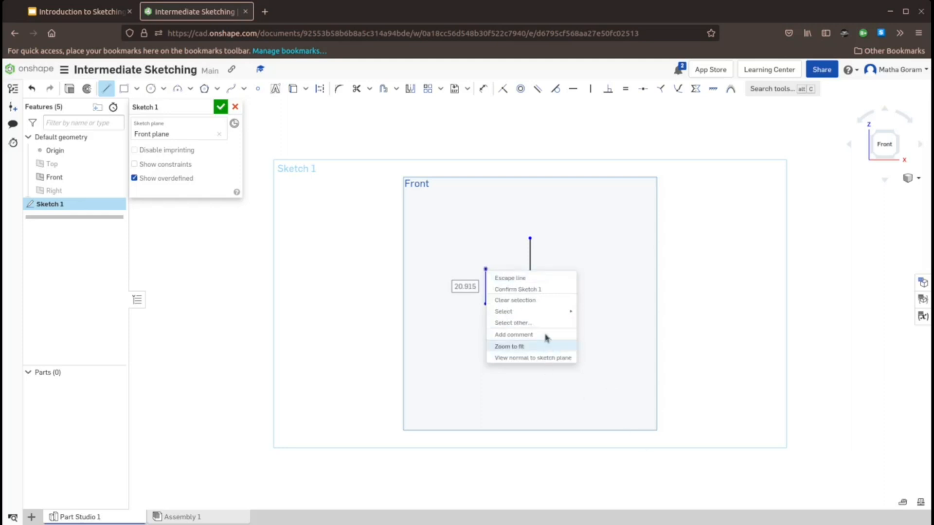
click(511, 278)
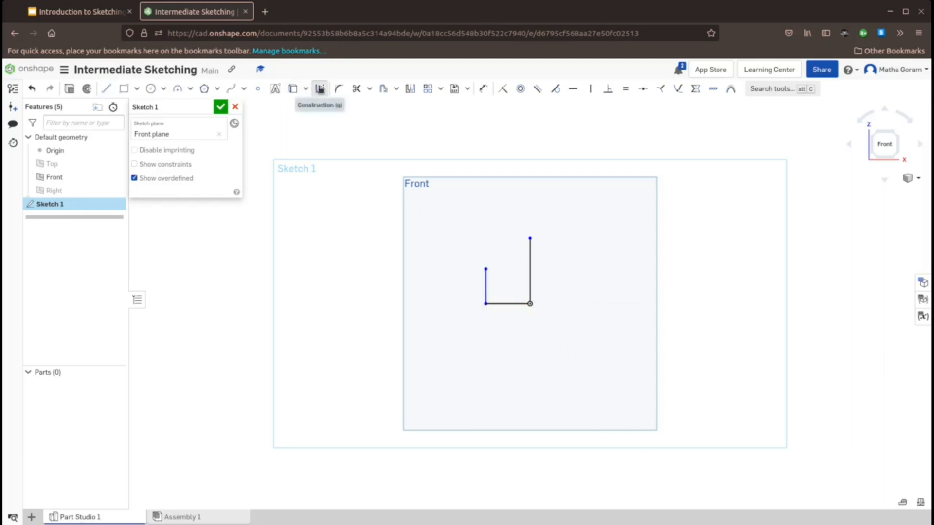
Try to convert the vertical line rising from the origin to construction geometry.
click(319, 88)
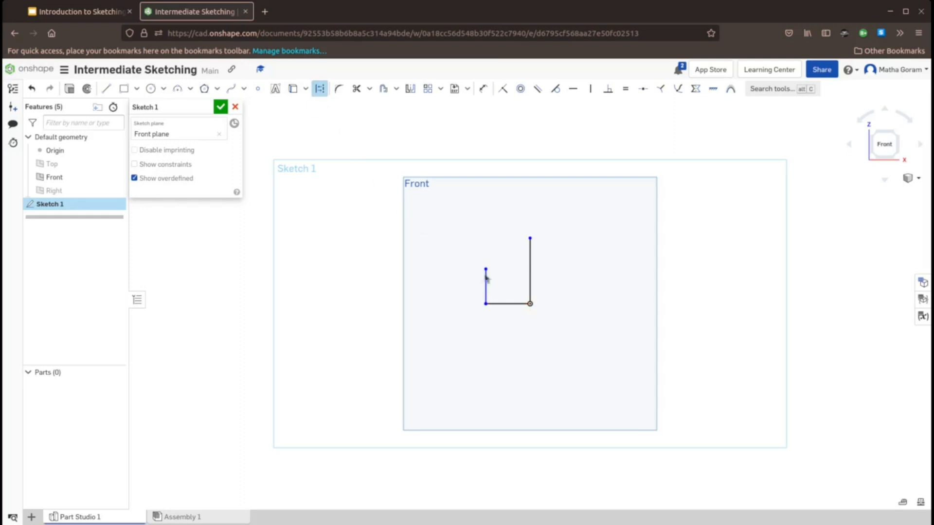
click(531, 268)
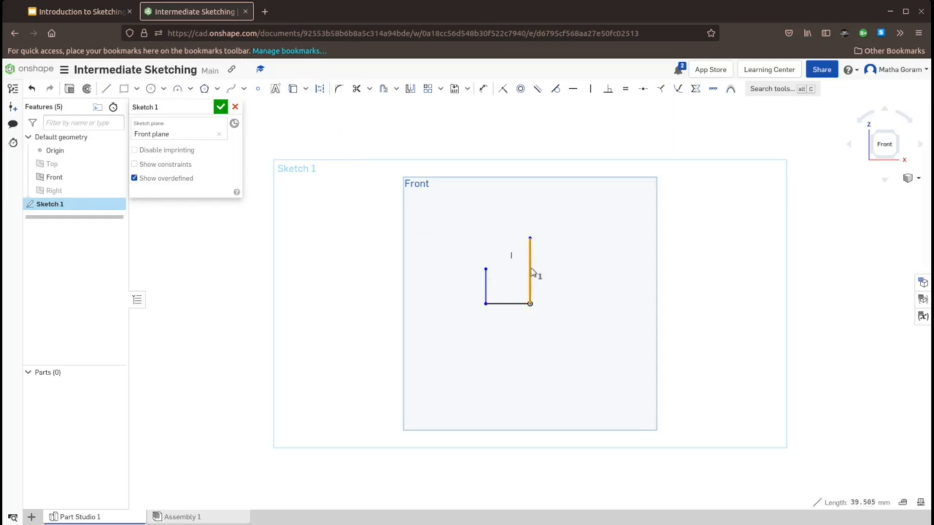
click(531, 269)
click(531, 271)
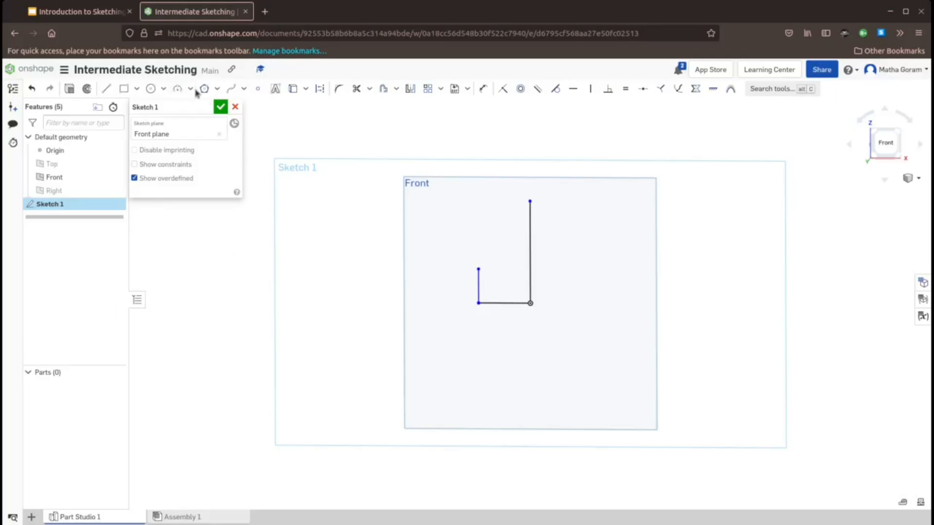
Draw a 3 point arc of about 21.8 mm radius upward from the short vertical line's upper end, bulging toward the centre line.
click(190, 88)
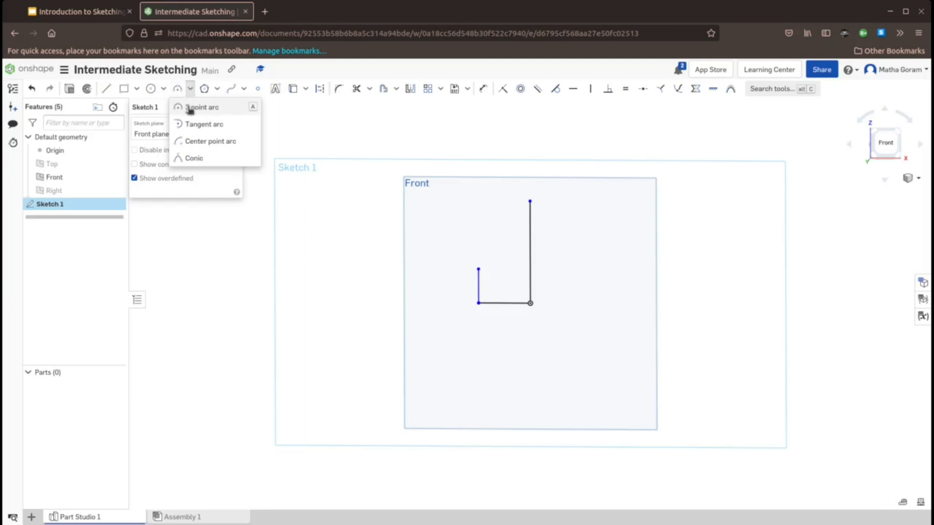
click(194, 107)
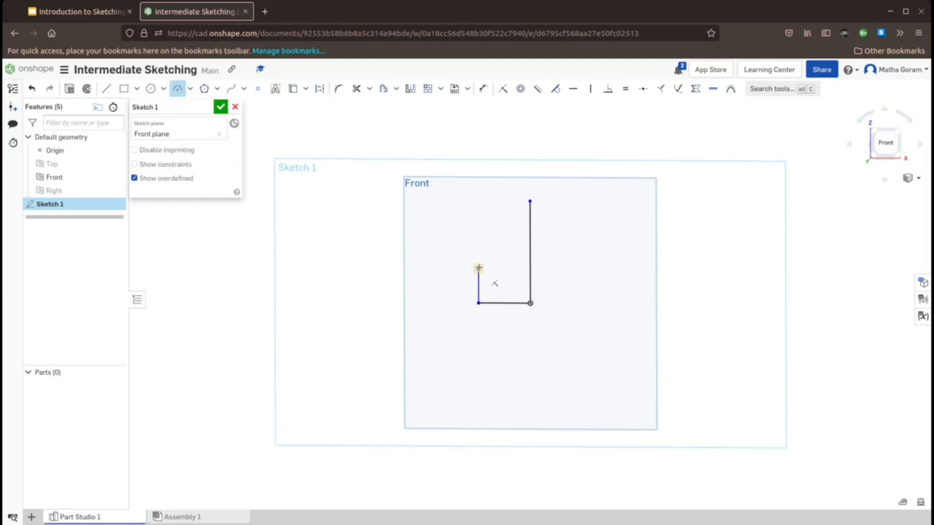
click(478, 268)
click(486, 216)
click(494, 239)
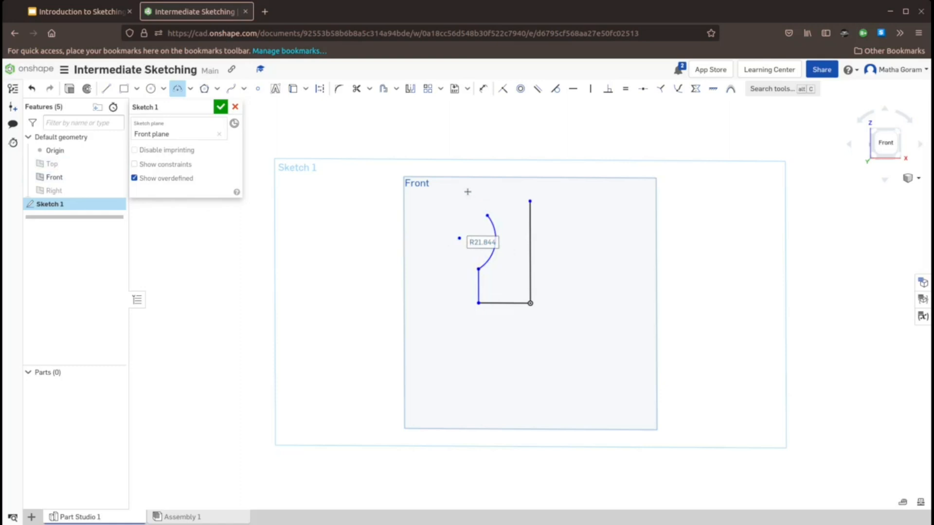
key(Escape)
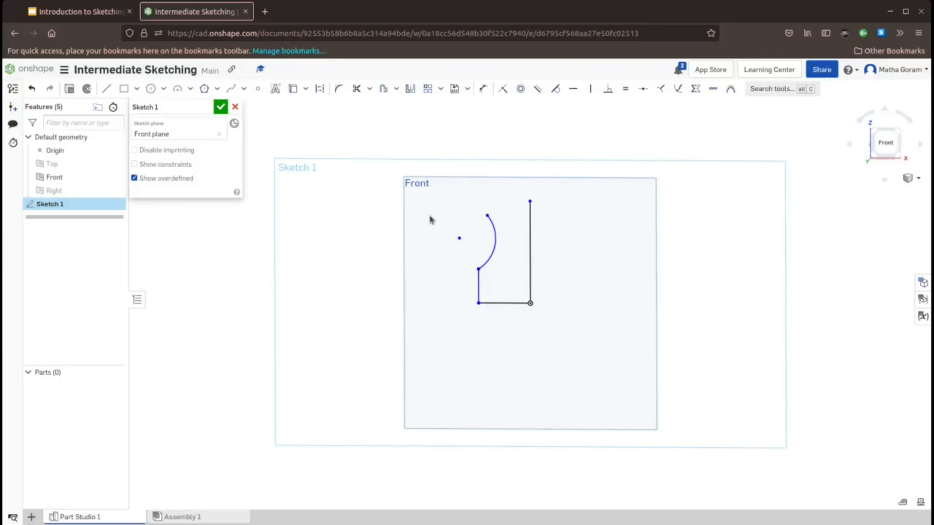
Mirror the horizontal base line, the short vertical line and the arc about the vertical line through the origin.
click(410, 89)
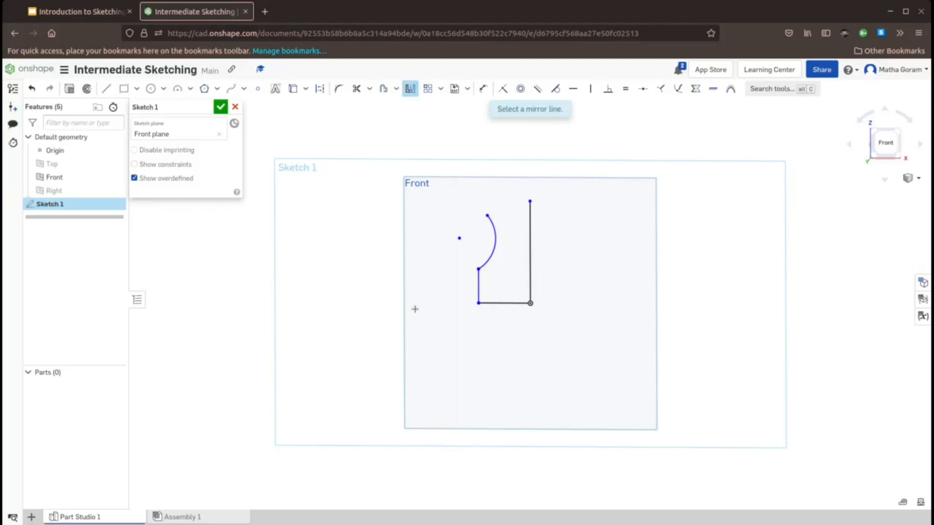
click(531, 265)
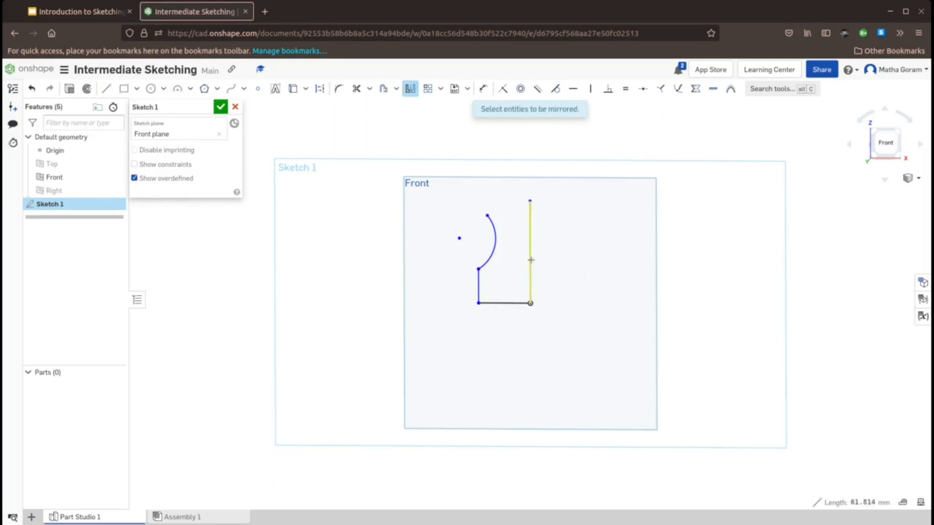
click(499, 302)
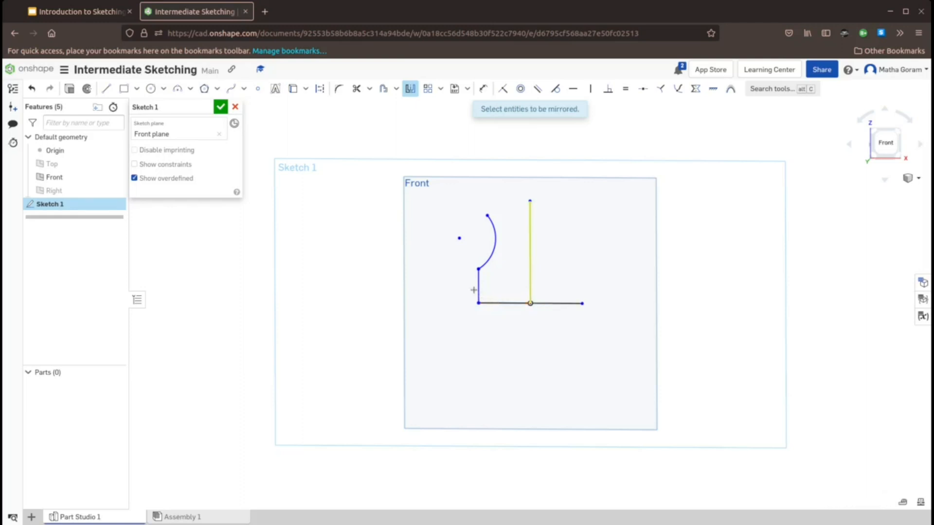
click(495, 248)
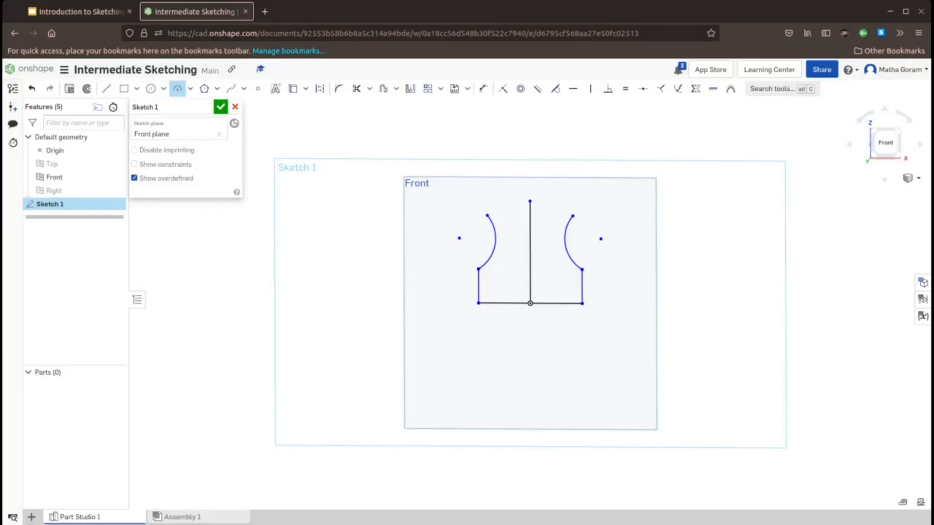
Draw a tangent arc joining the upper end of the left arc to the upper end of its mirrored copy.
click(191, 89)
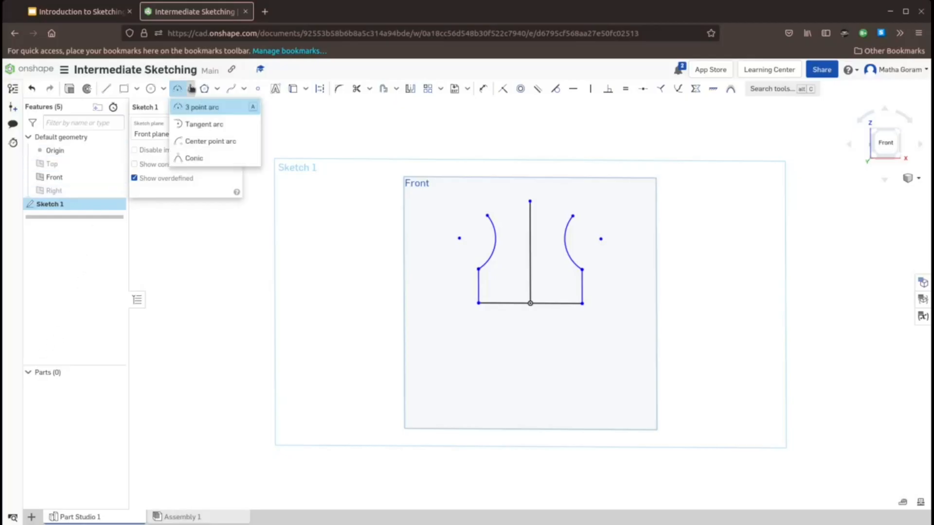
click(203, 125)
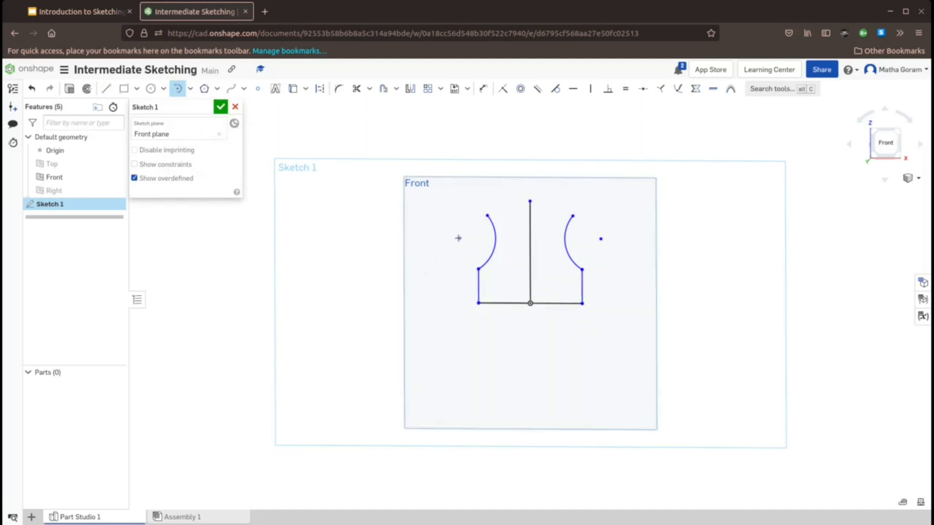
click(488, 215)
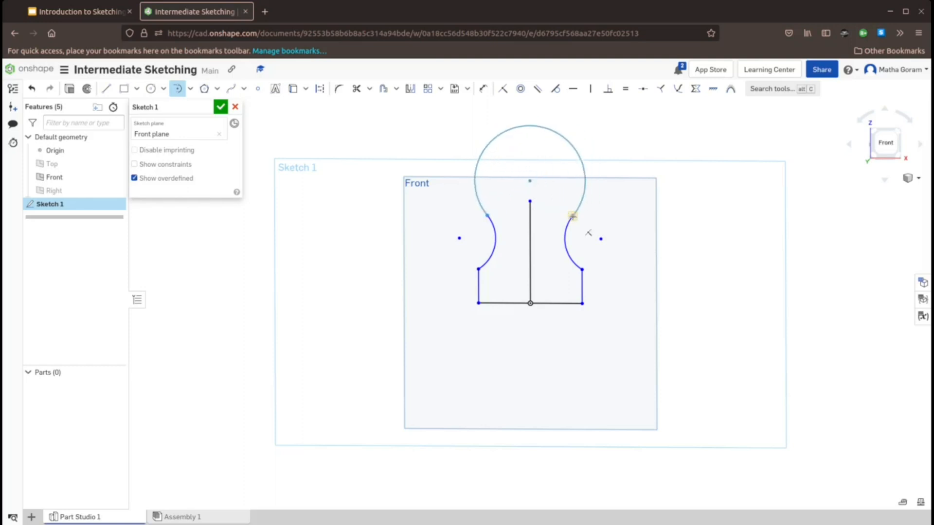
click(589, 233)
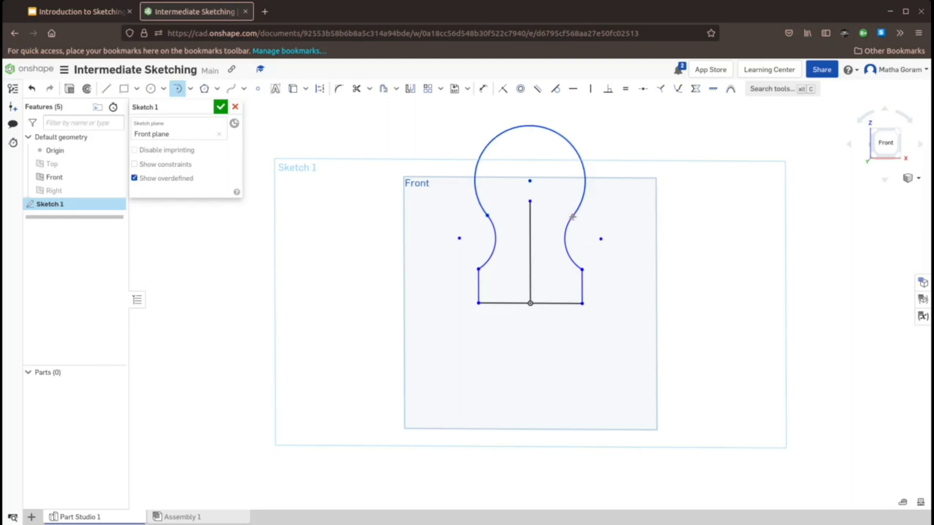
Try to apply a tangent constraint between the large top arc and the side arcs at both junctions.
click(554, 88)
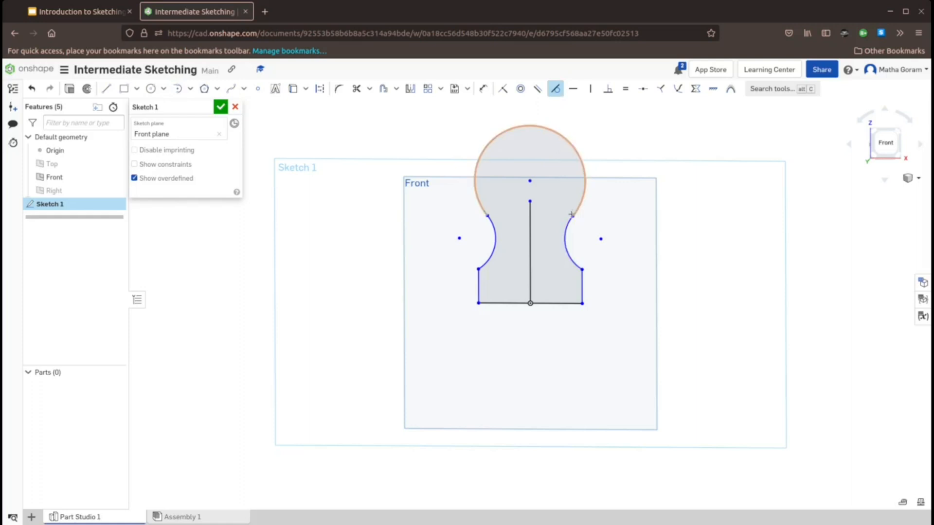
click(571, 214)
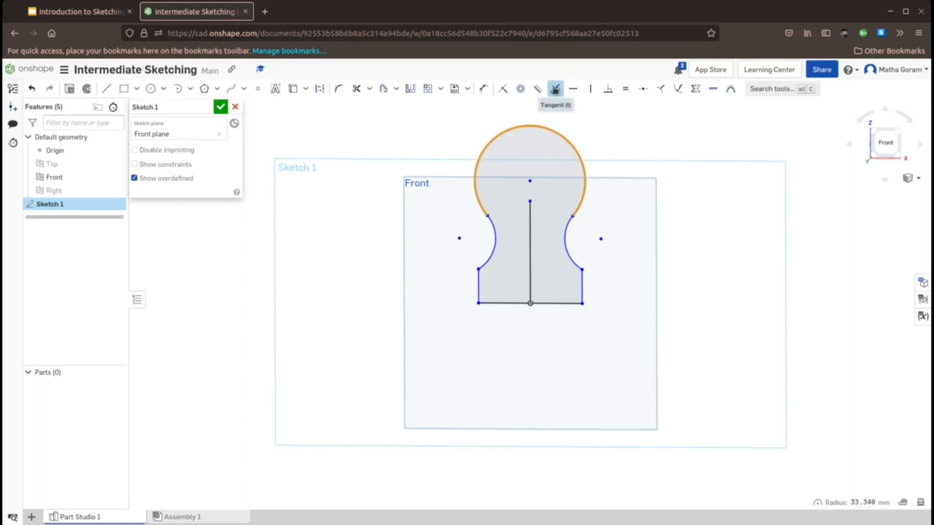
click(555, 88)
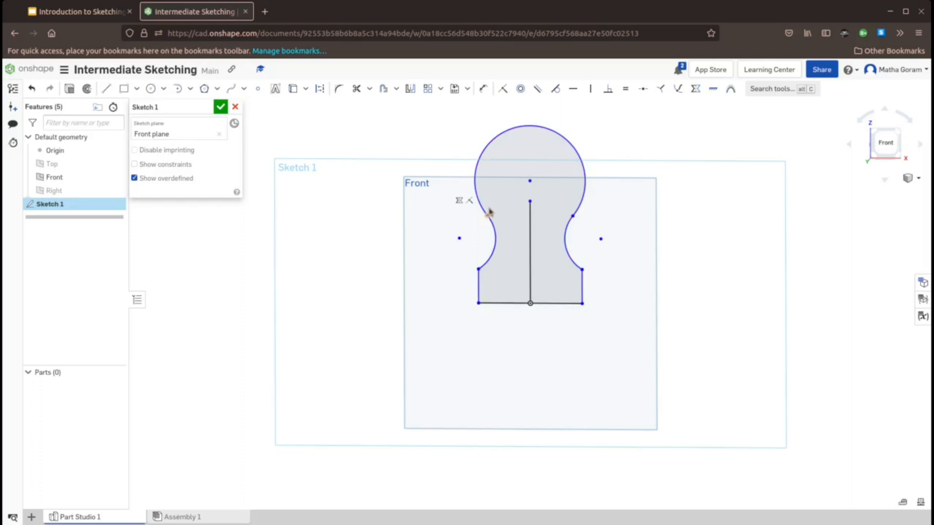
click(553, 88)
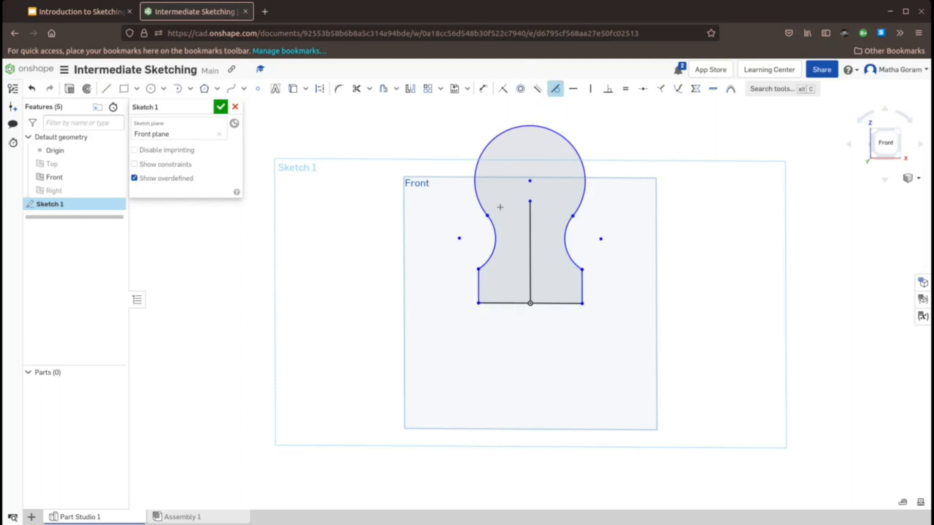
click(489, 215)
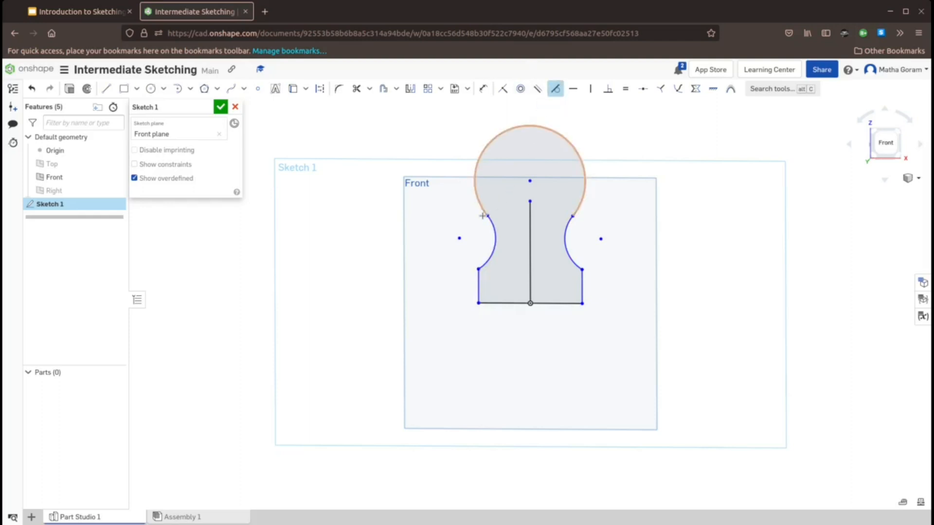
click(496, 215)
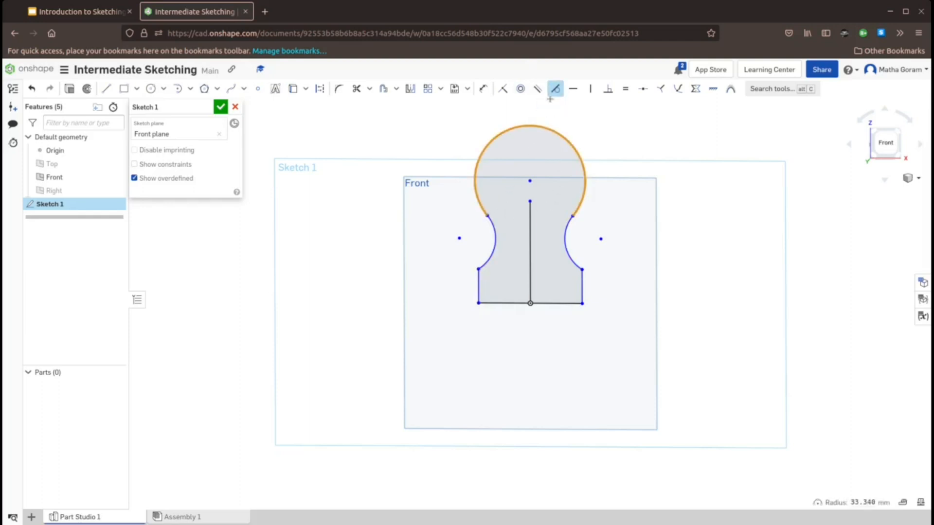
click(555, 88)
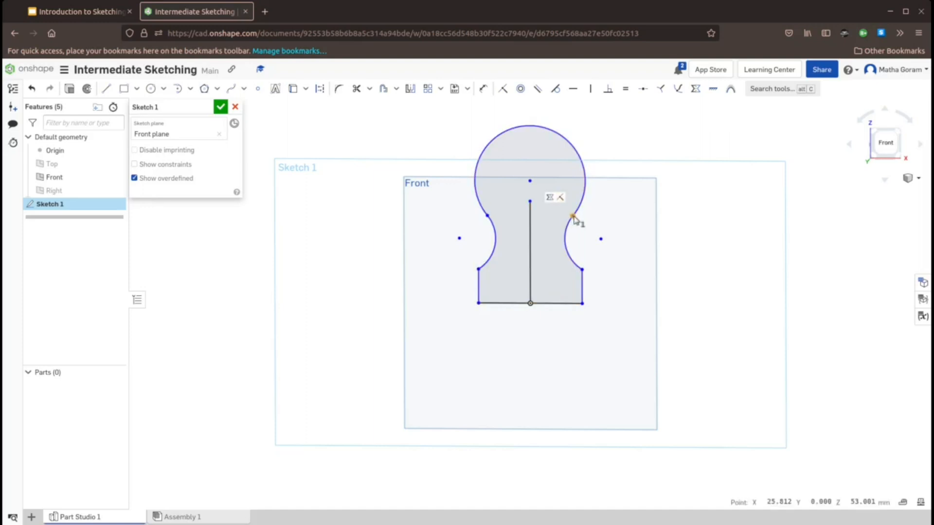
Try again to apply tangency using the right junction point, inspect the tangent constraint there, and retry with the left side arc.
click(573, 217)
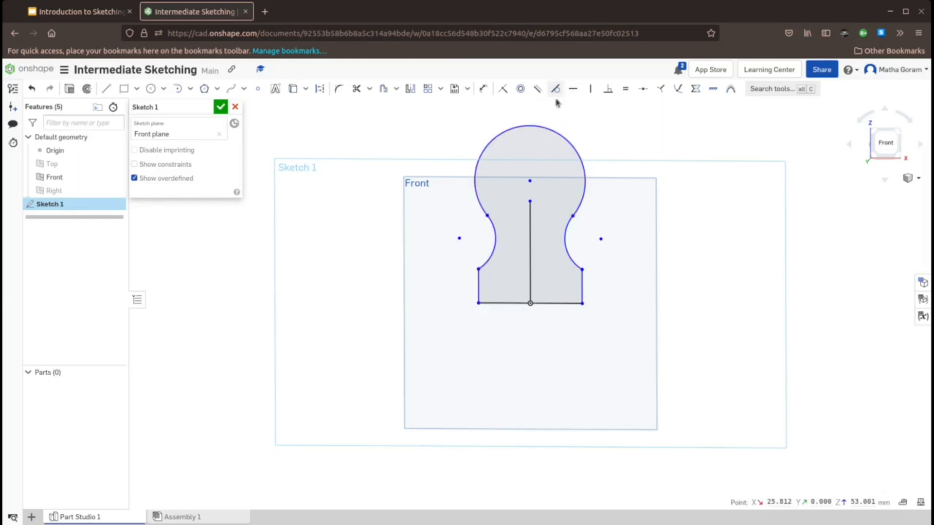
click(556, 90)
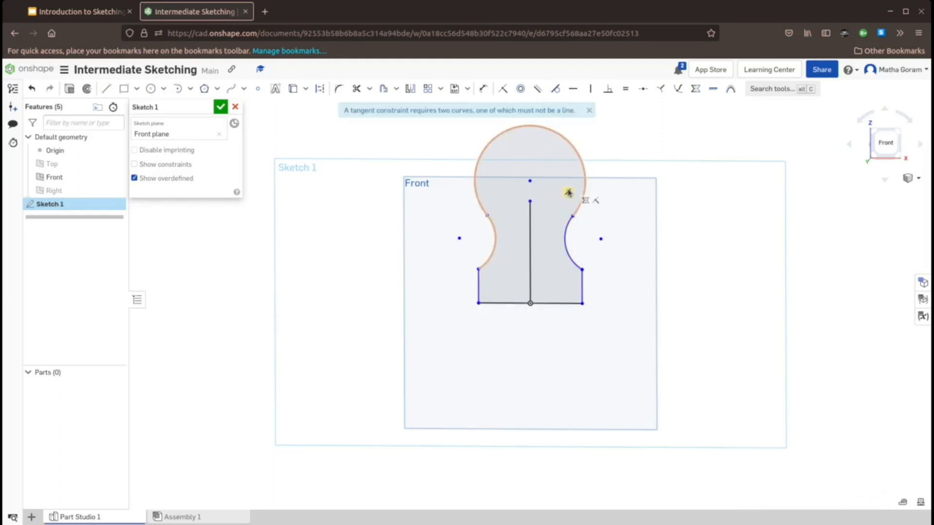
click(568, 192)
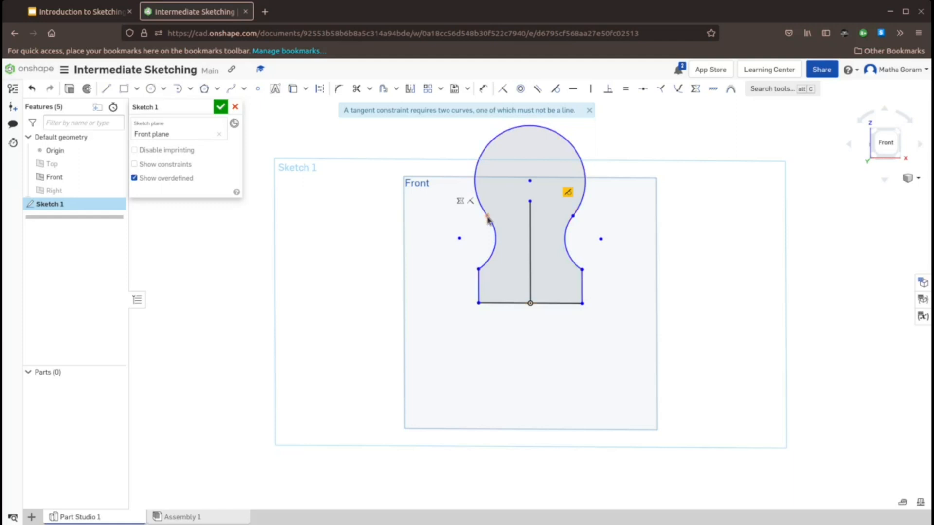
click(555, 89)
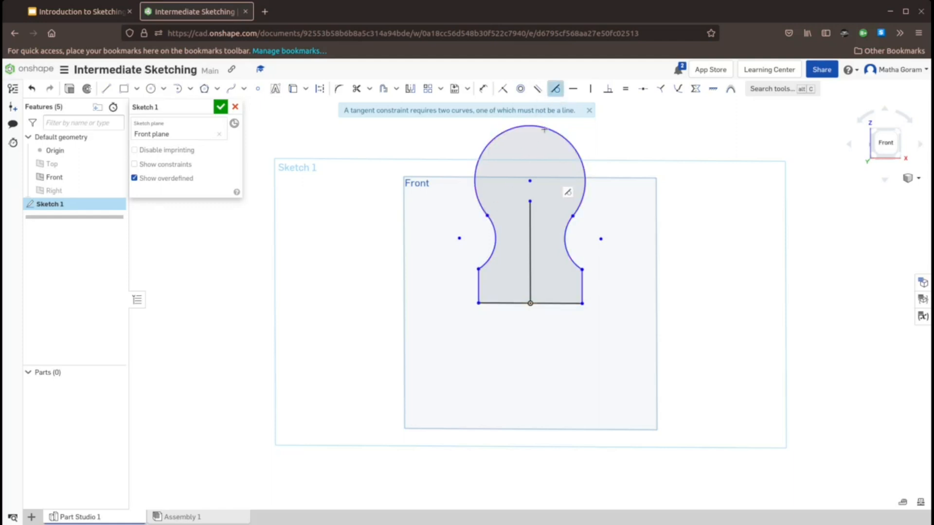
click(495, 233)
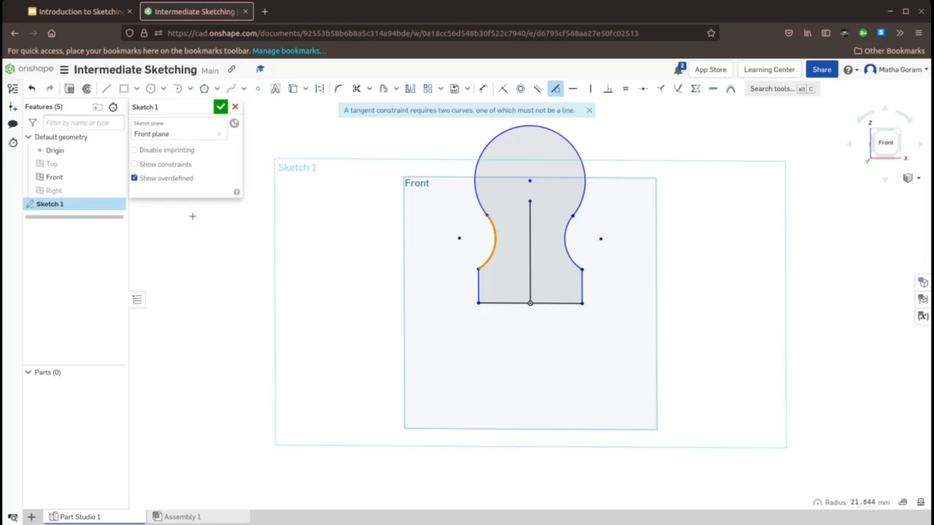
key(Escape)
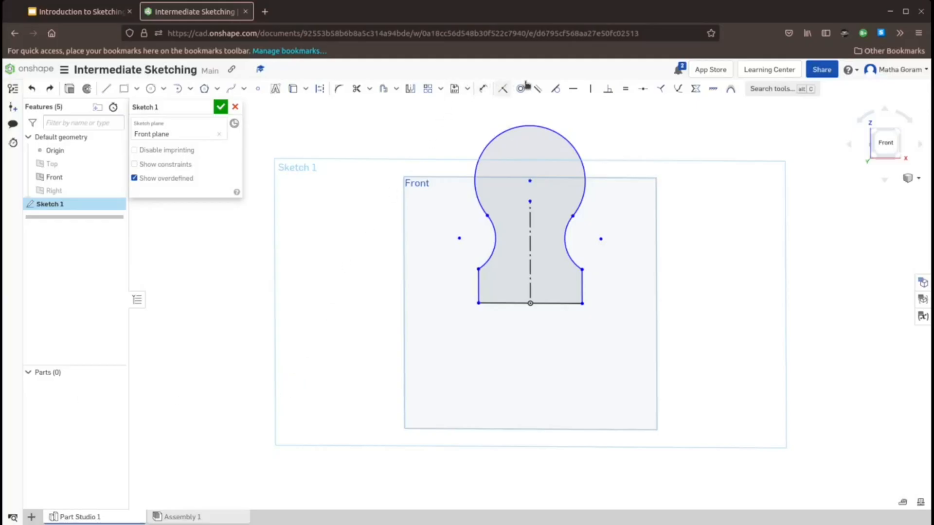
Make the centre of the large top arc coincident with the upper end of the vertical construction line.
click(502, 90)
click(530, 202)
click(529, 182)
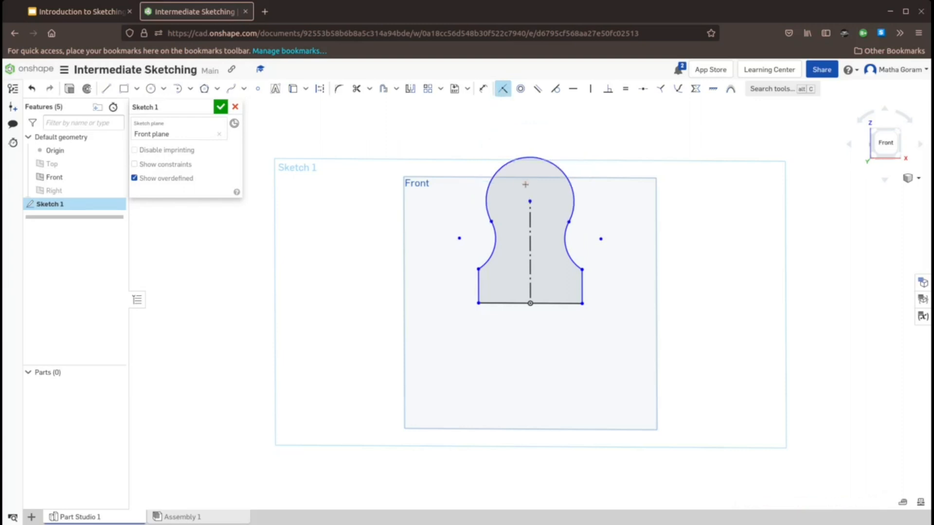
key(Escape)
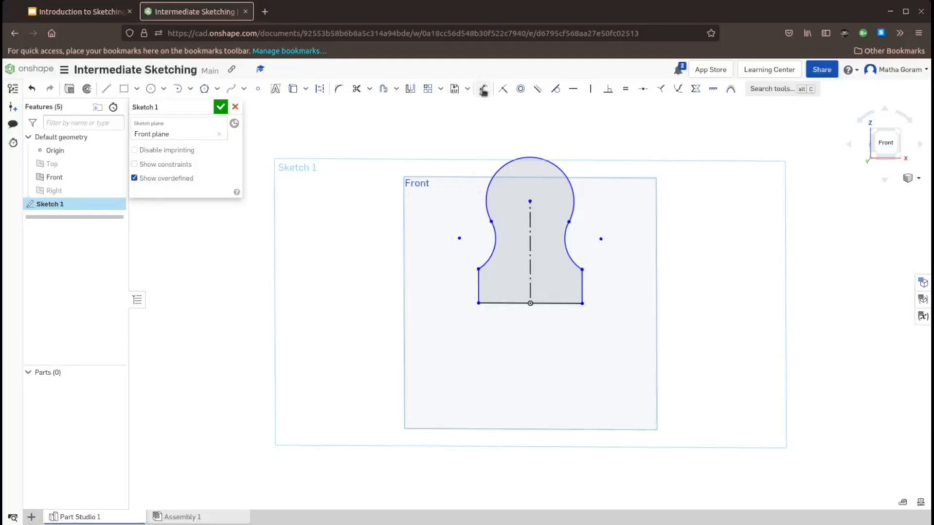
Dimension the short vertical line on the profile's right side as 50 mm.
click(483, 89)
click(583, 289)
click(607, 287)
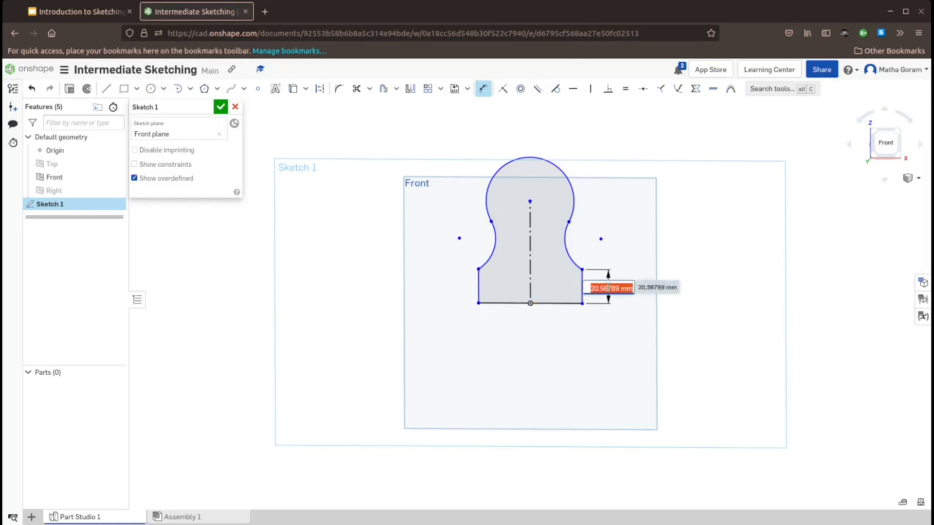
text(50mm)
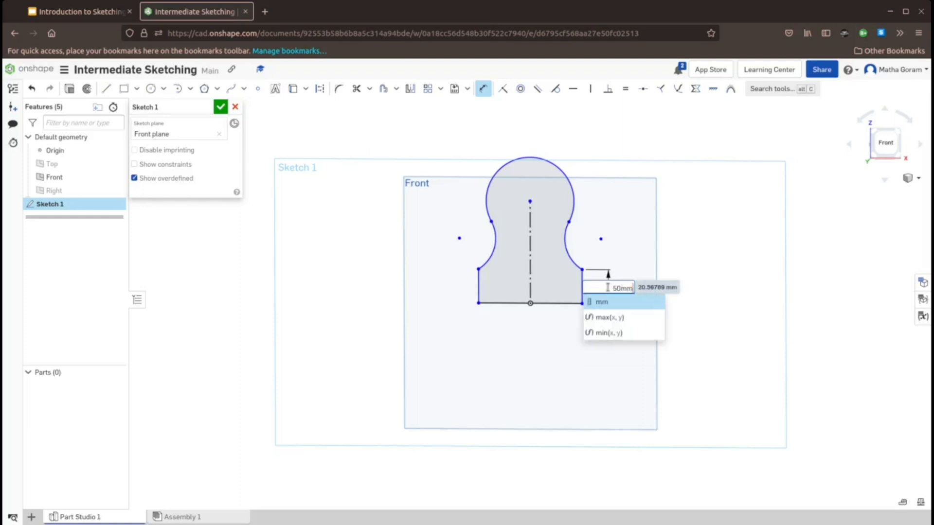
key(Return)
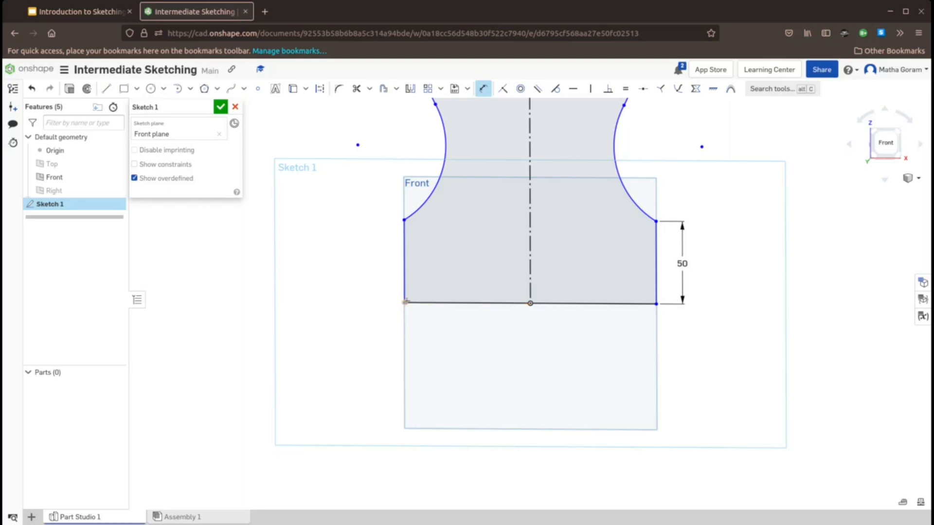
Dimension the overall width of the profile's base between its two lower corners as 125 mm.
click(655, 303)
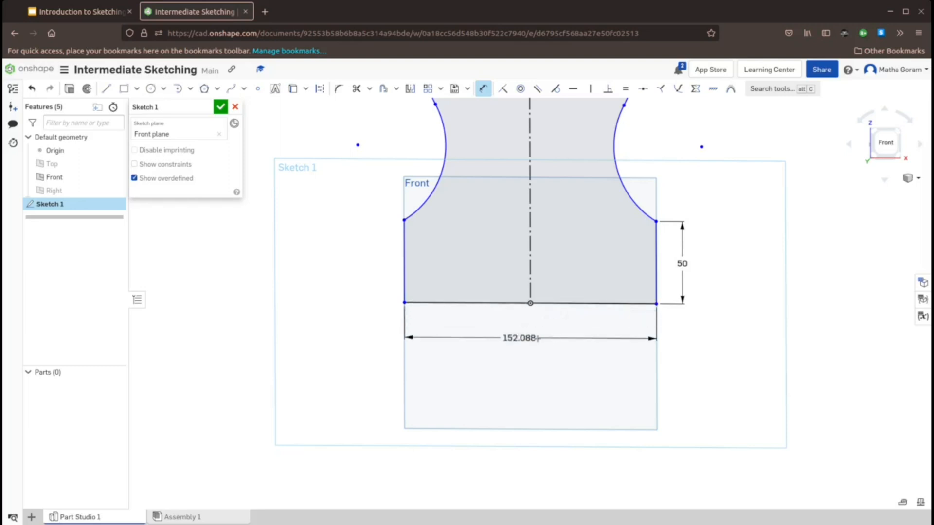
click(537, 339)
text(125mm)
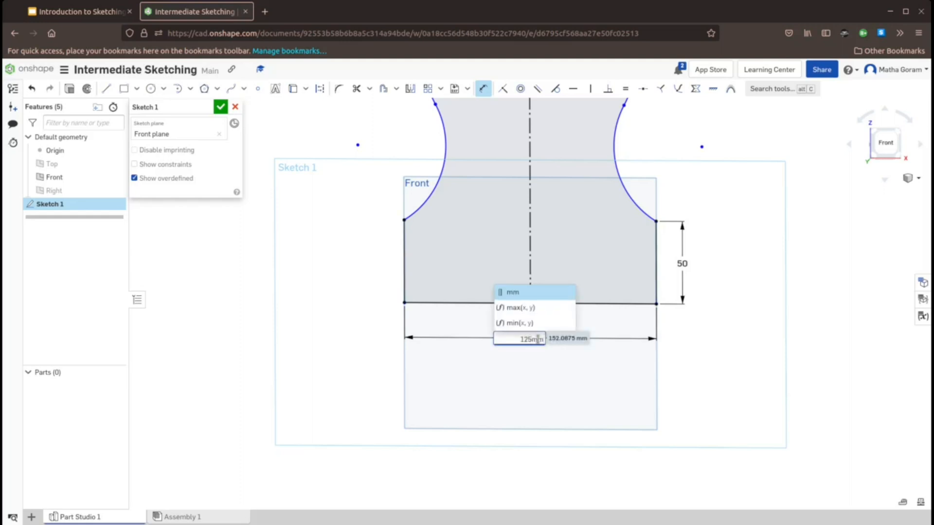
key(Return)
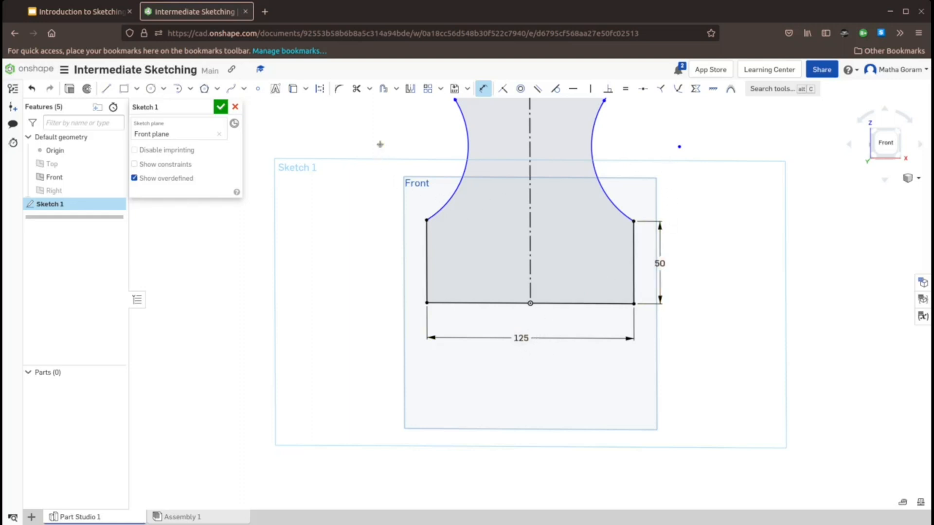
Dimension the vertical distance from the origin to the upper end of the construction line as 200 mm.
click(466, 149)
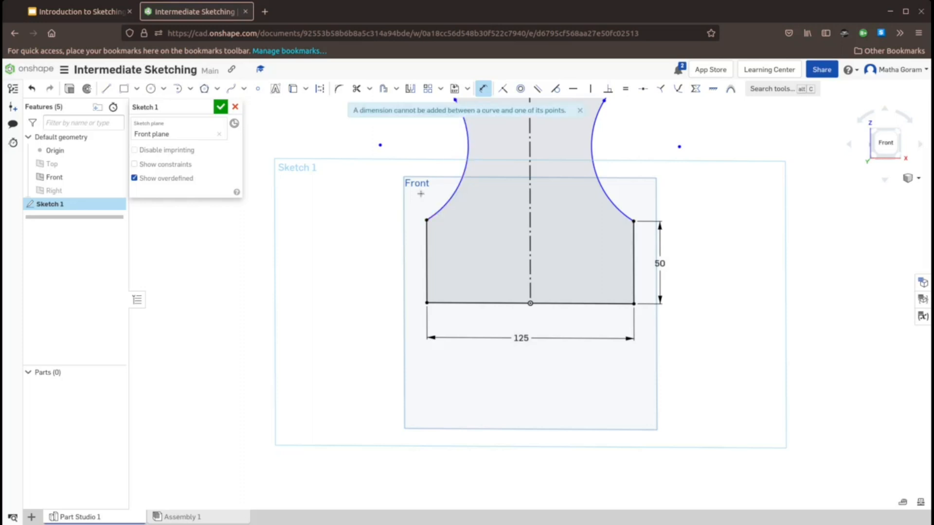
key(f)
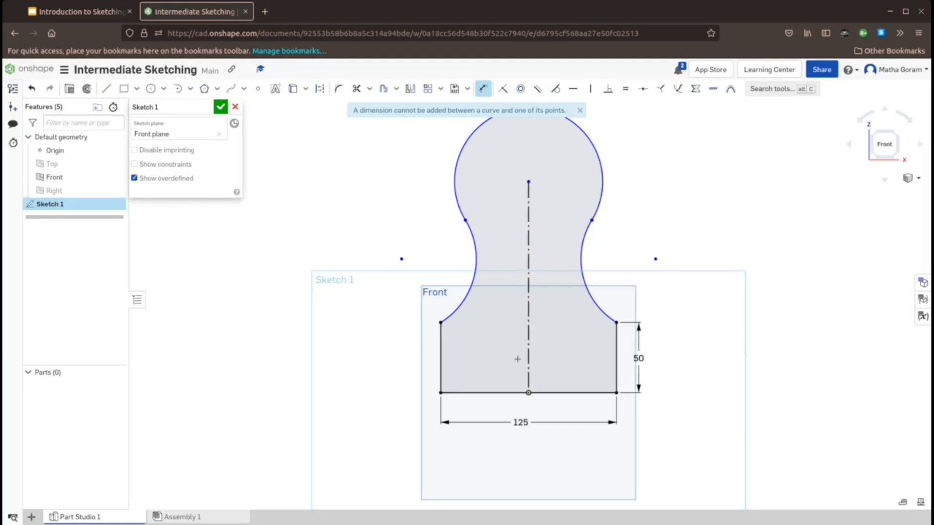
click(528, 392)
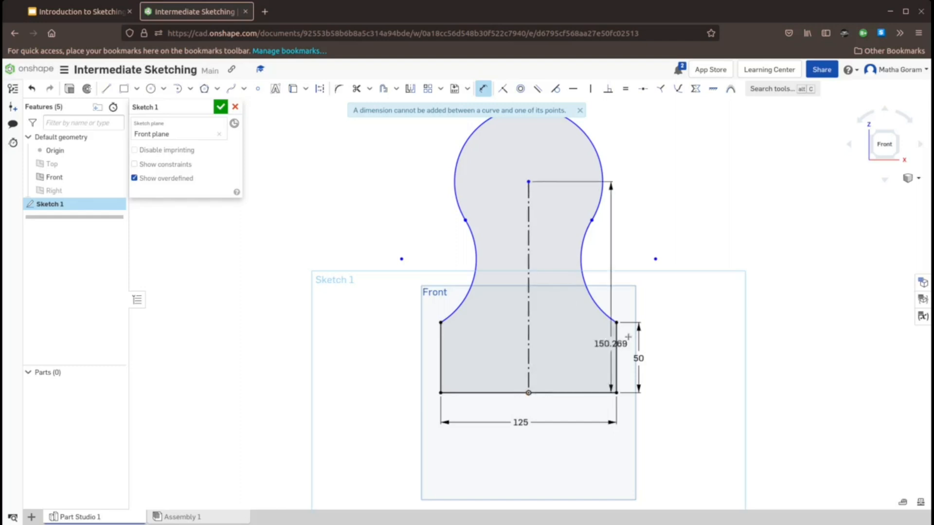
click(698, 314)
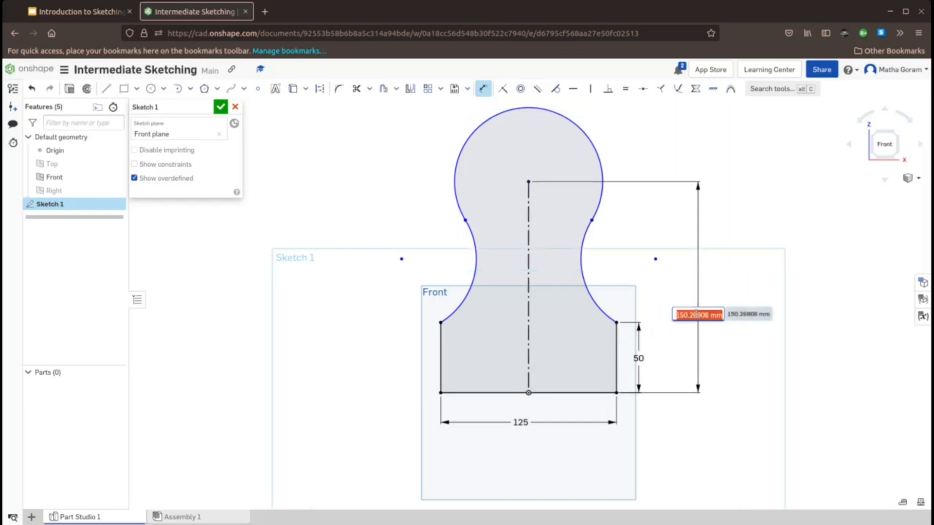
text(200)
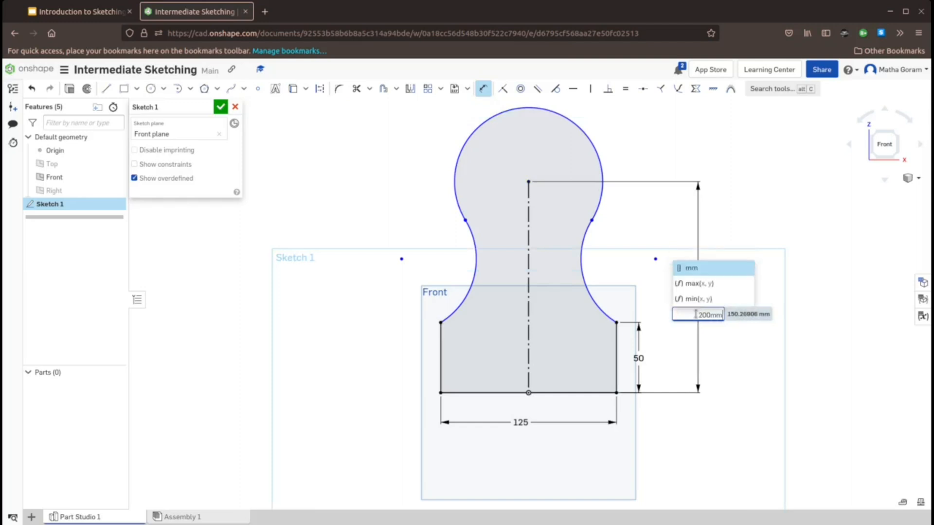
key(Return)
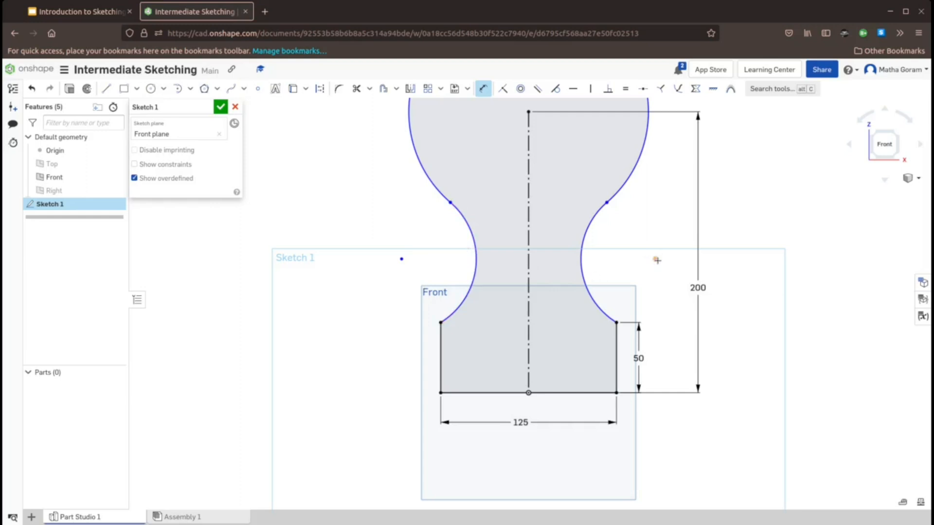
Dimension the radius of the left concave side arc as 125 mm.
click(472, 261)
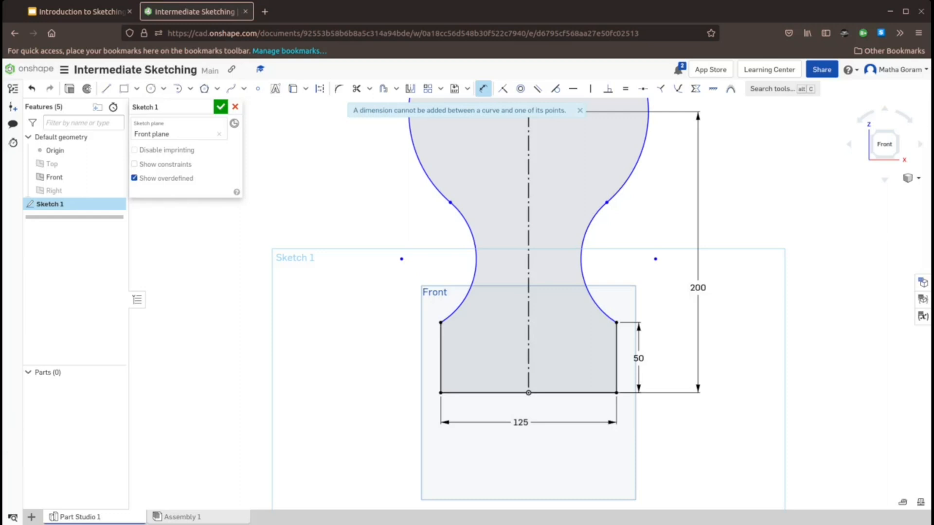
key(Escape)
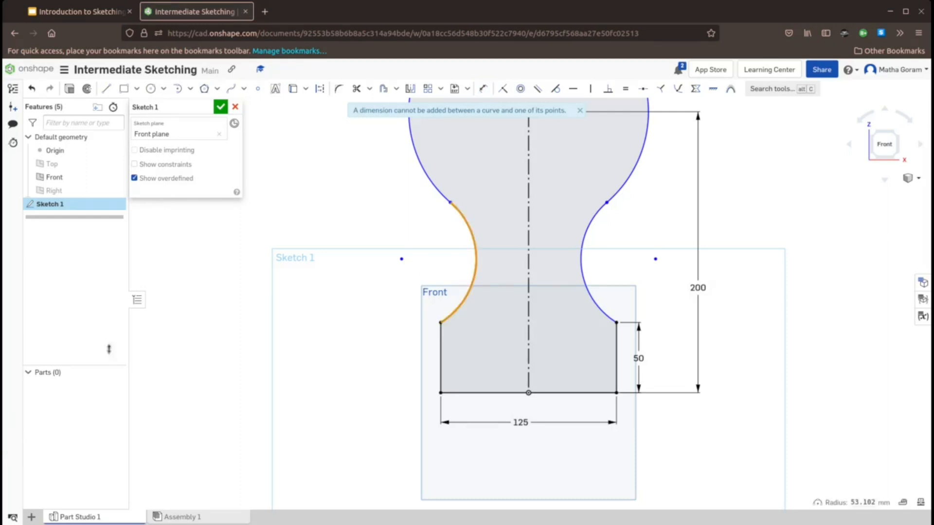
click(484, 90)
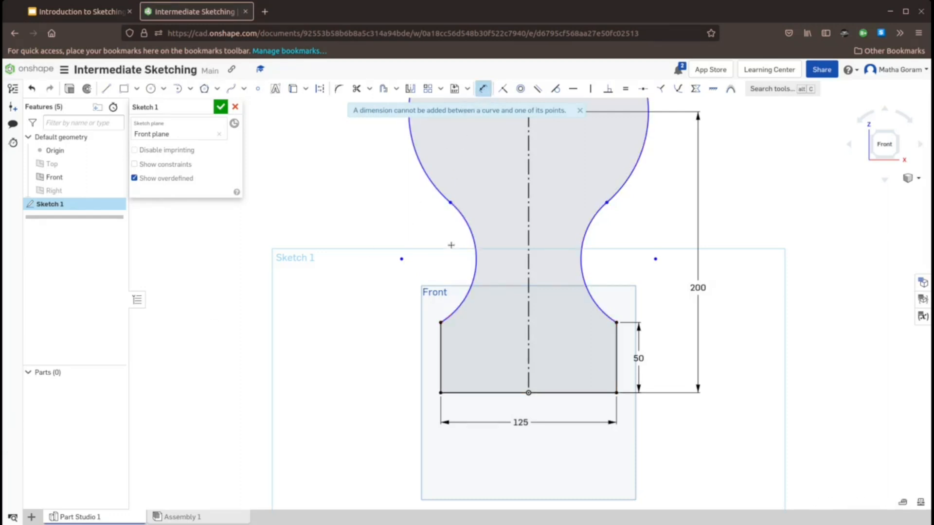
click(475, 260)
click(436, 261)
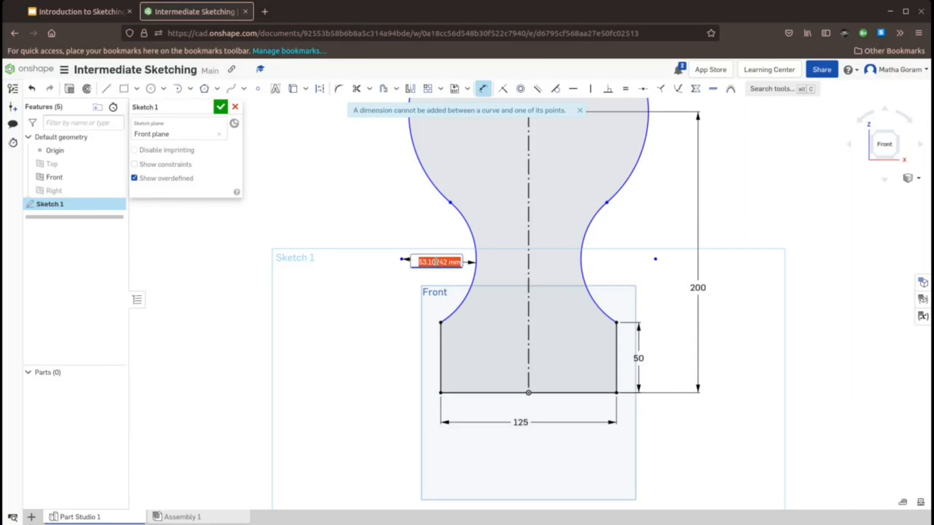
text(120mm)
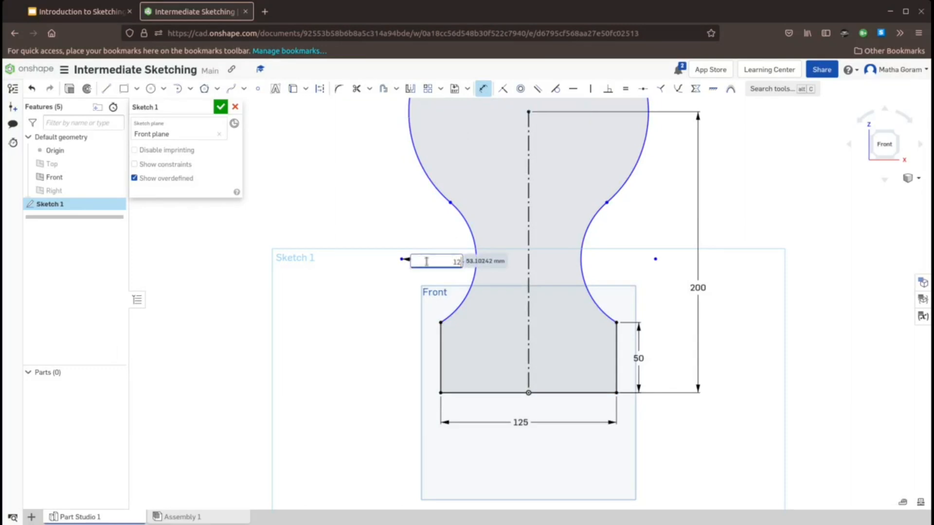
key(Return)
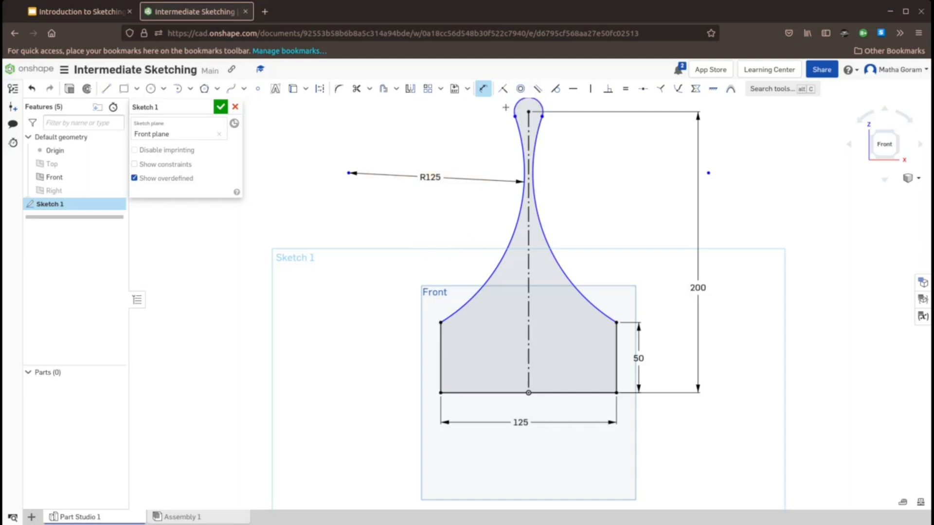
Dimension the radius of the profile's large upper arc as 75 mm.
click(514, 106)
click(455, 109)
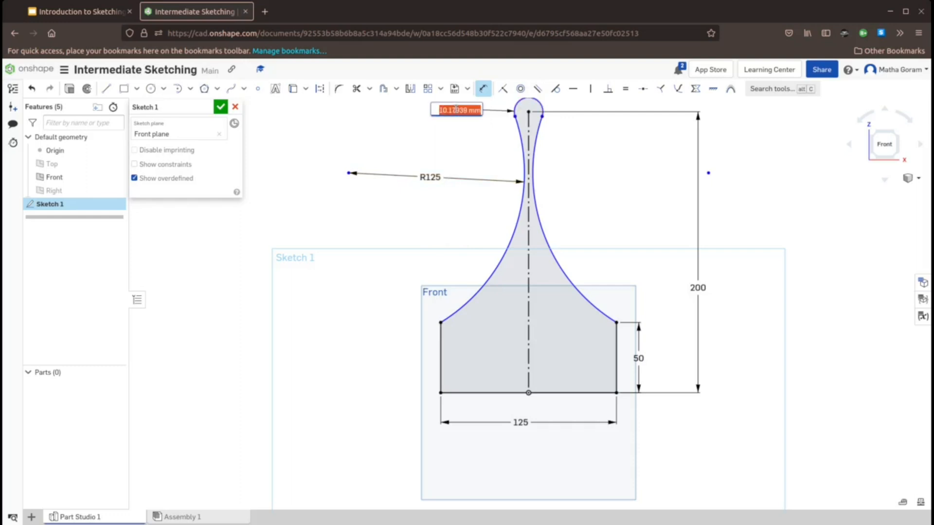
text(75)
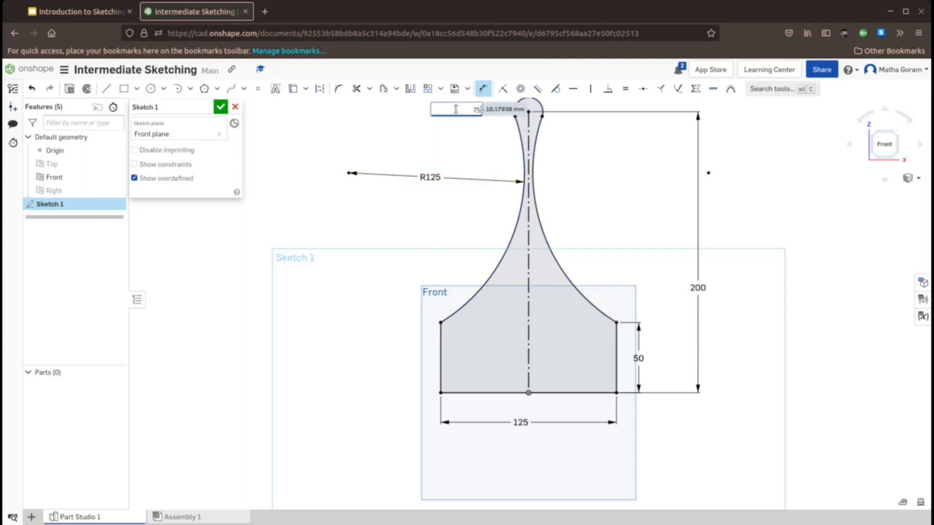
text(mm)
key(Return)
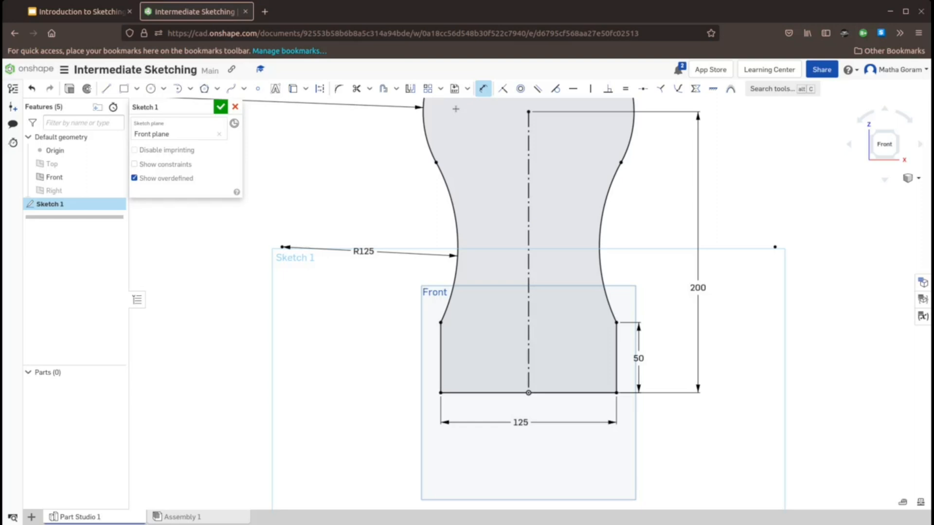
key(Escape)
Offset the large upper arc inward by 40 mm.
key(f)
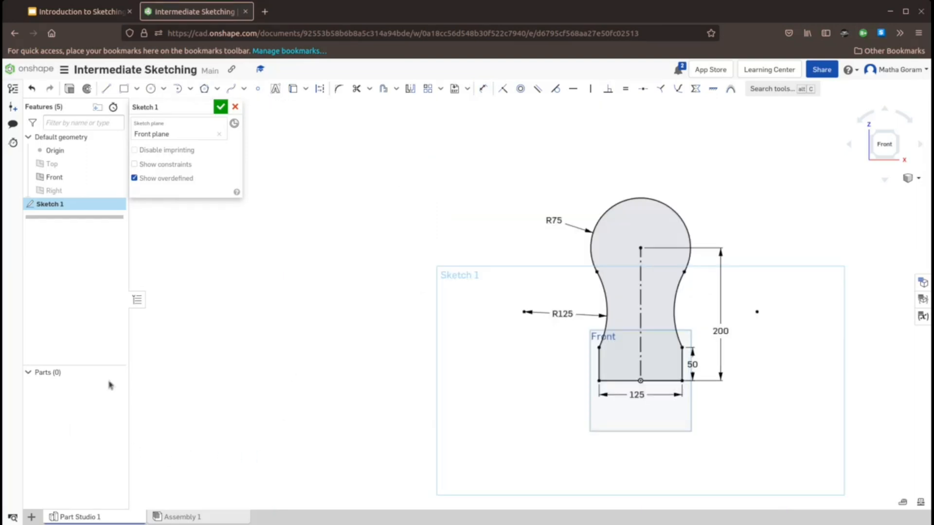
click(879, 143)
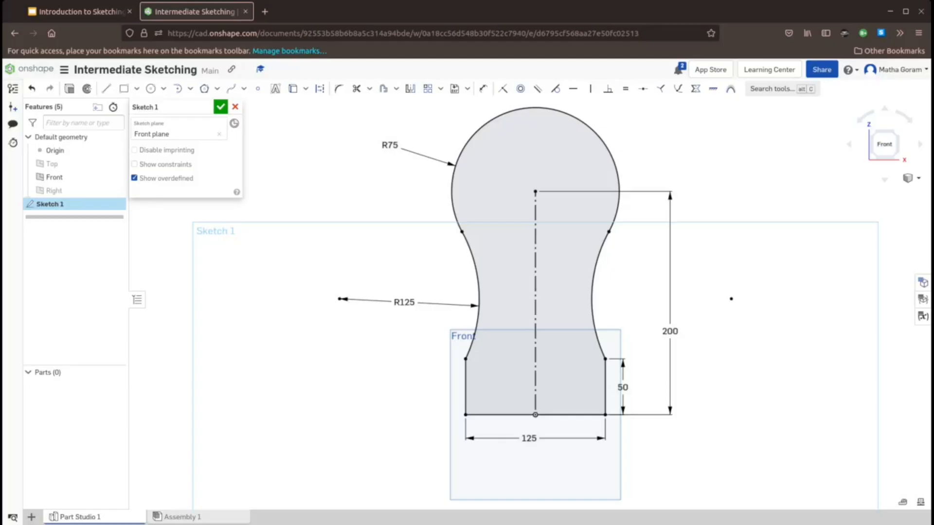
click(383, 91)
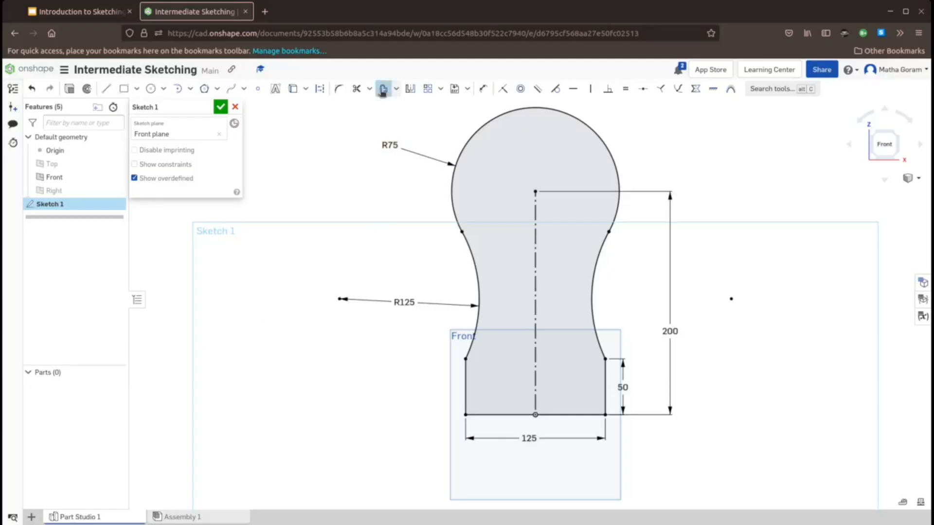
click(477, 128)
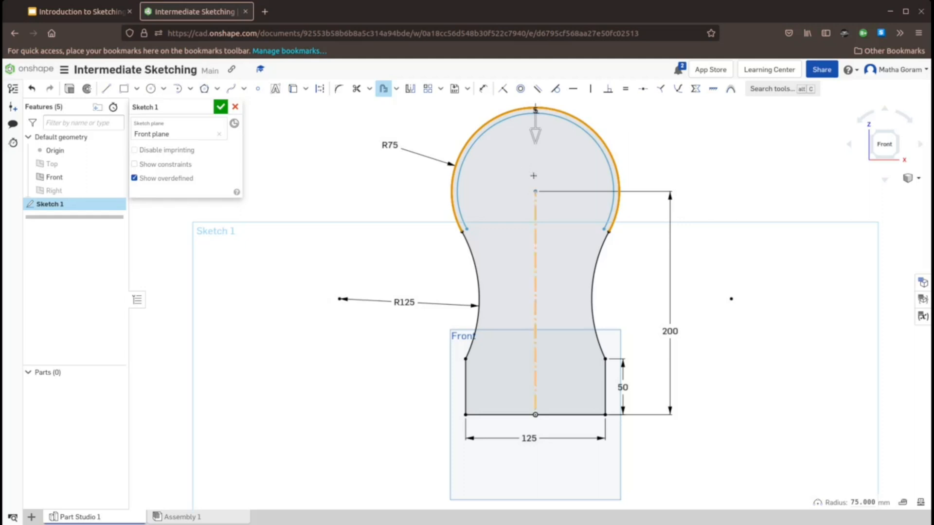
click(533, 160)
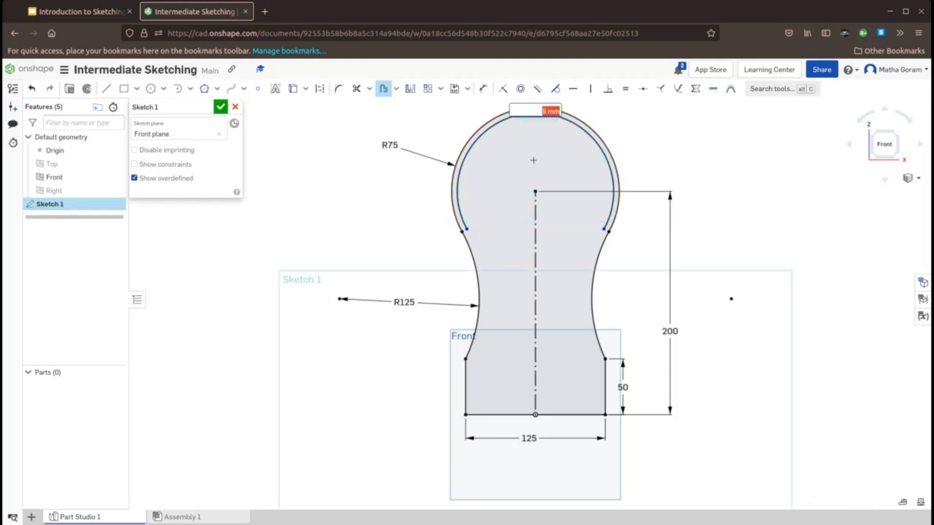
text(40mm)
key(Return)
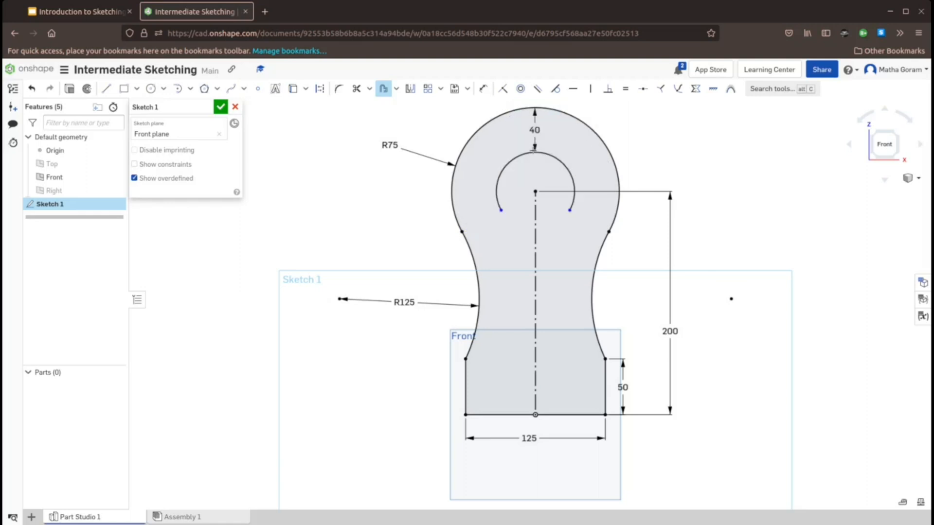
key(Escape)
Sketch a vertical line about 49 mm long inside the profile, below the inner arc and left of the construction line.
click(107, 92)
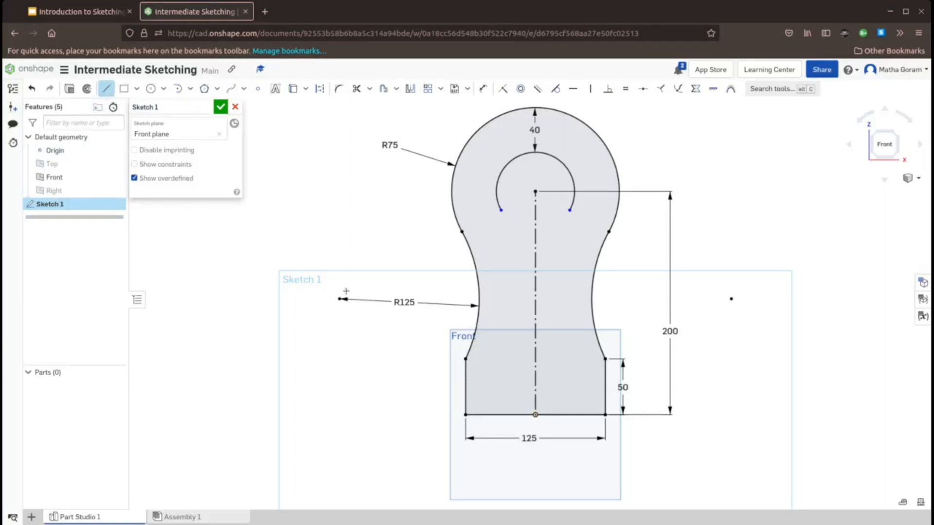
click(509, 246)
click(509, 301)
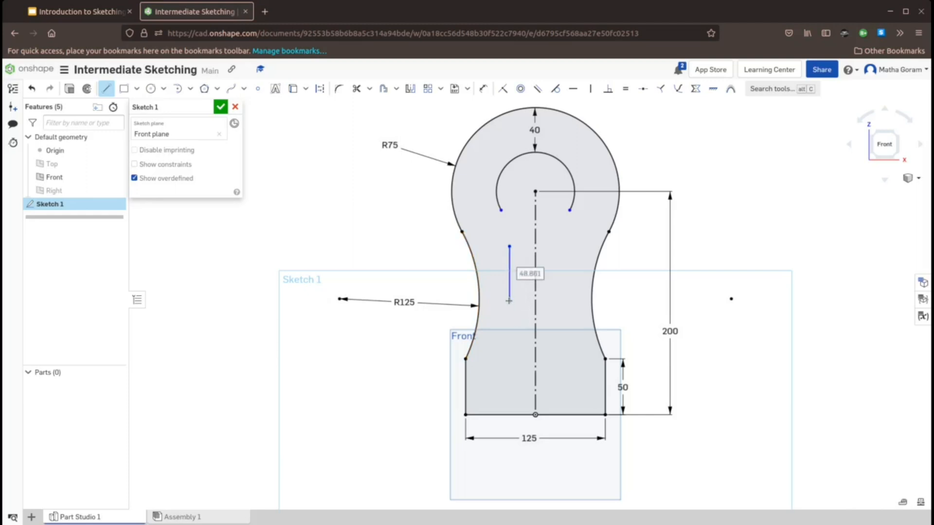
key(Escape)
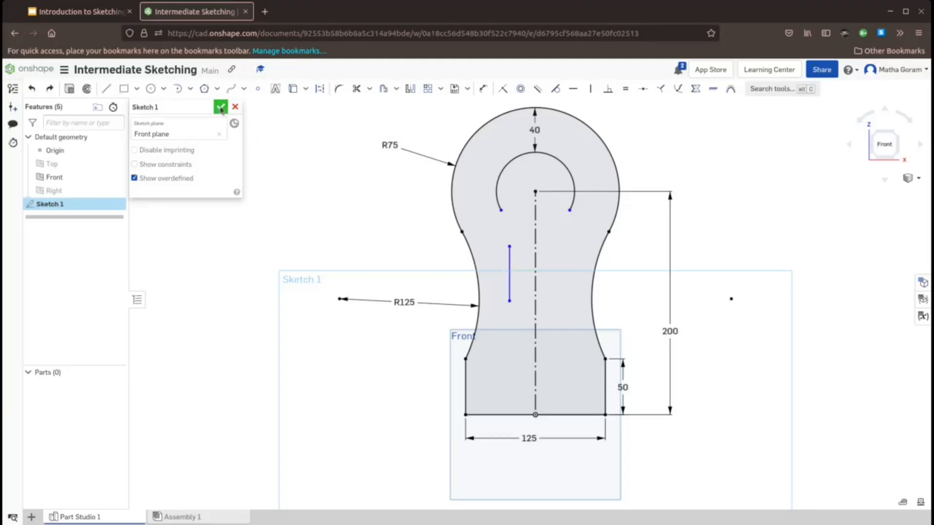
Draw a tangent arc of about 74 mm radius from the vertical line's upper end to the inner arc's left end.
click(189, 89)
click(202, 124)
click(509, 246)
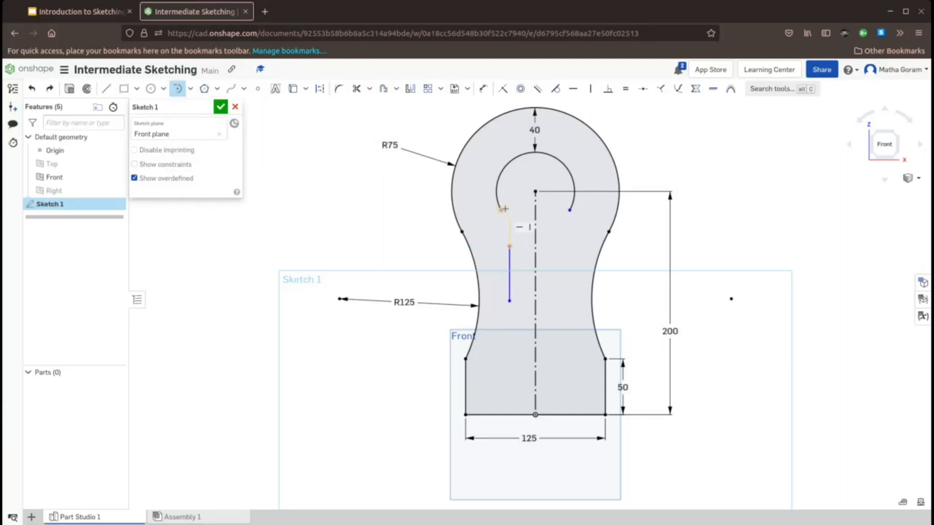
click(501, 209)
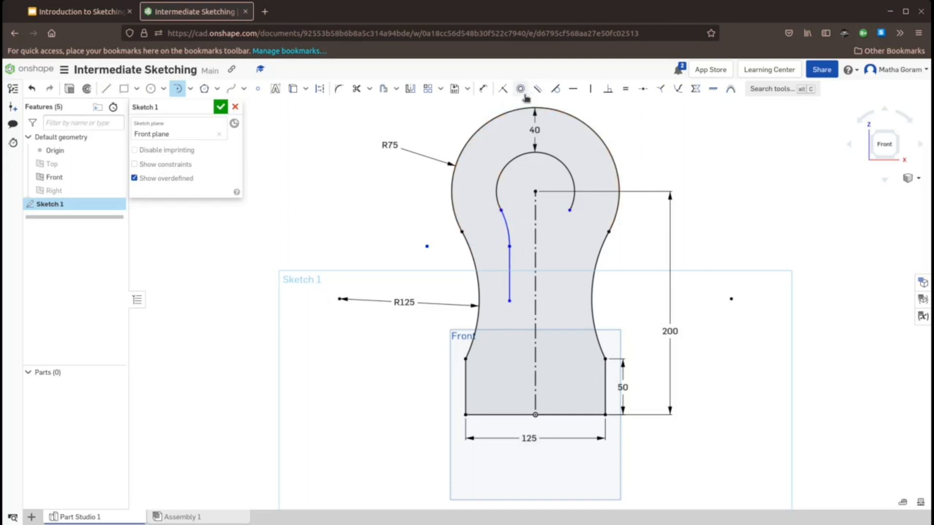
Apply a tangent constraint between the new connecting arc and the vertical line below it.
click(555, 88)
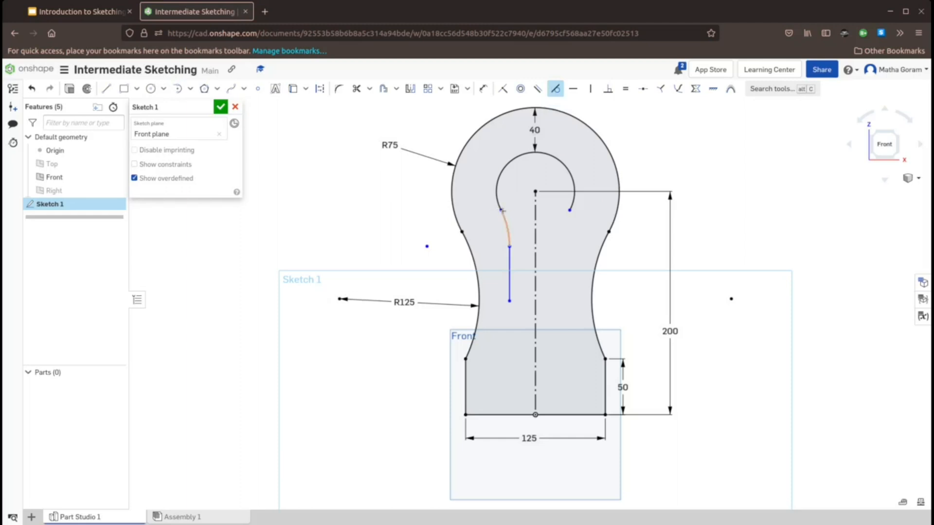
click(504, 214)
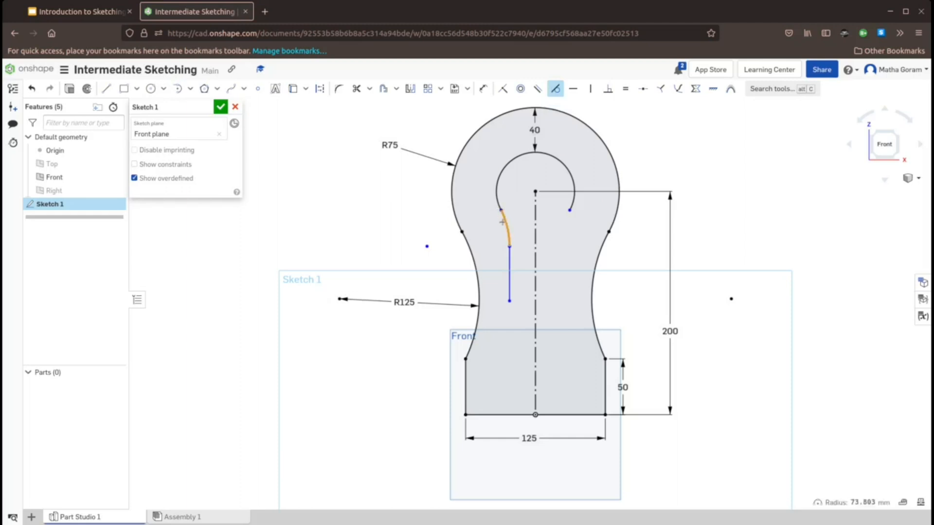
click(508, 249)
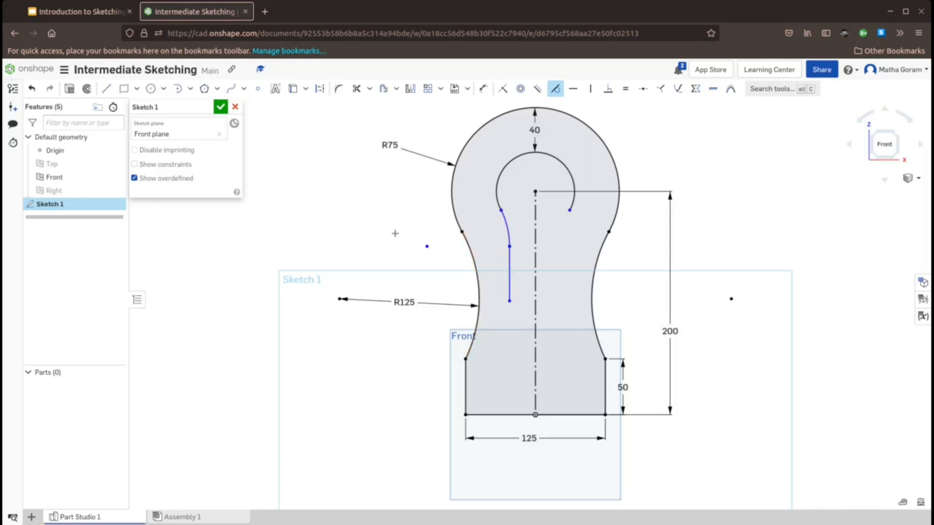
key(Escape)
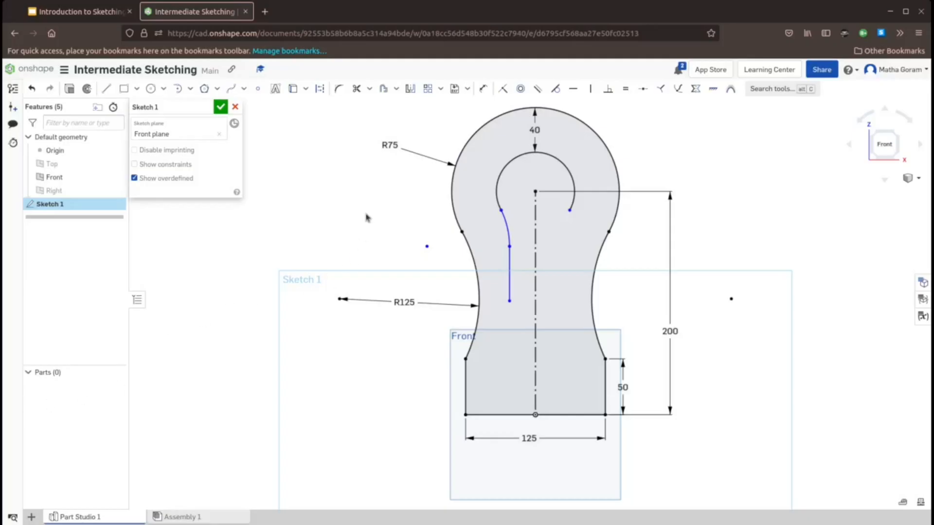
Mirror the inner vertical line and its connecting arc about the vertical construction line.
click(411, 89)
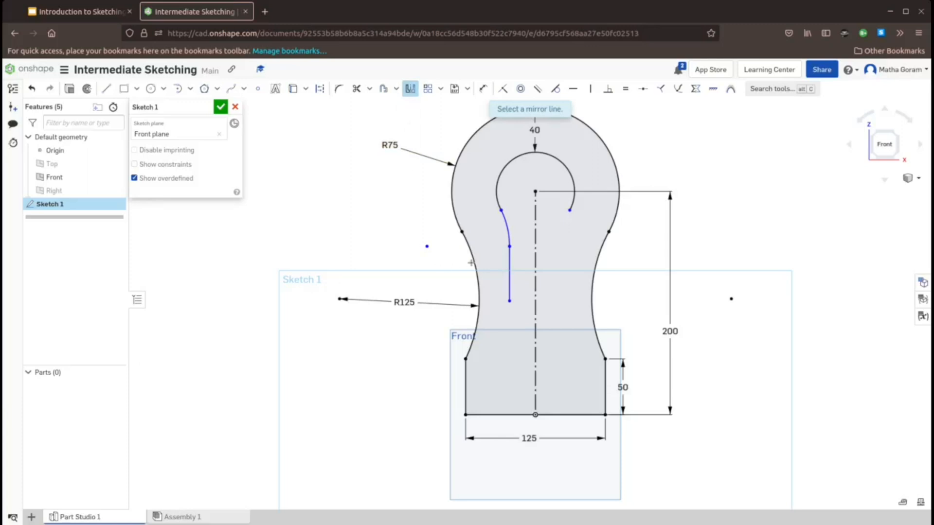
click(534, 259)
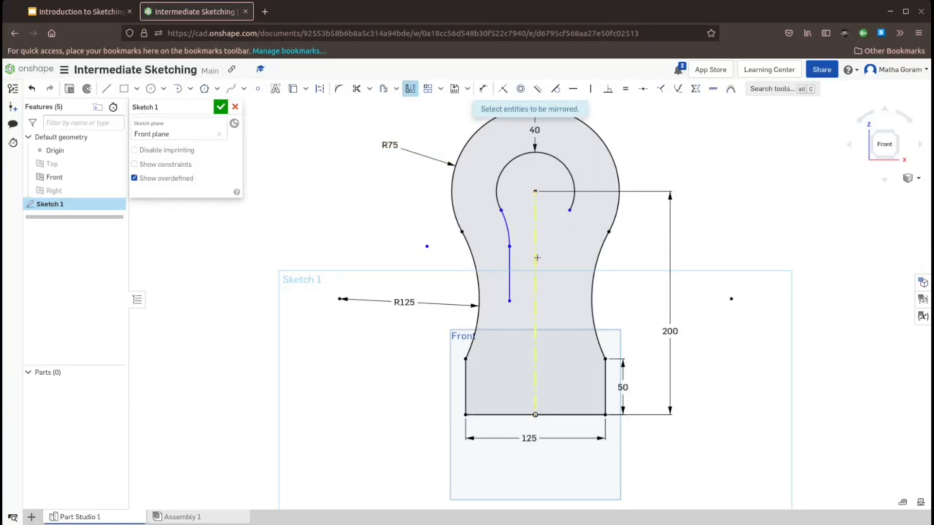
click(508, 265)
click(506, 230)
Make the mirrored arc's upper end coincident with the inner arc's right end, and the mirrored arc tangent to its vertical line.
click(503, 90)
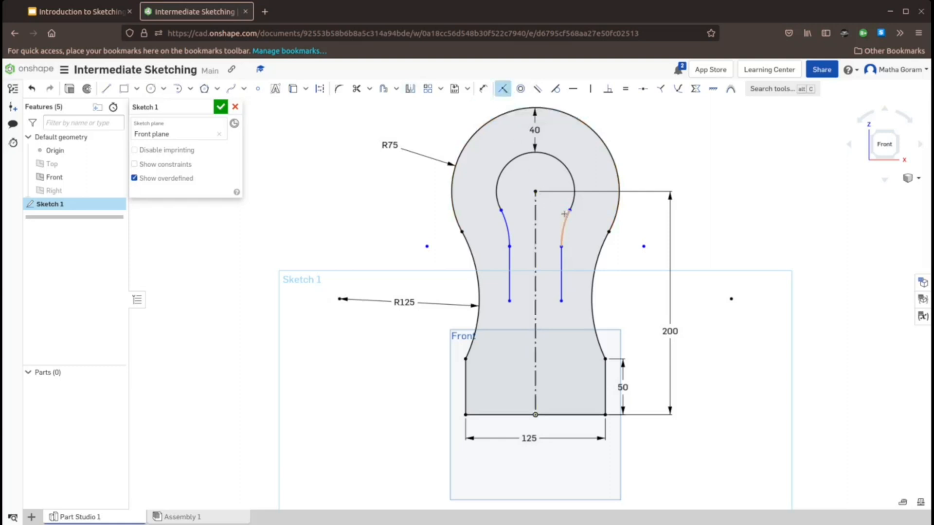
click(568, 210)
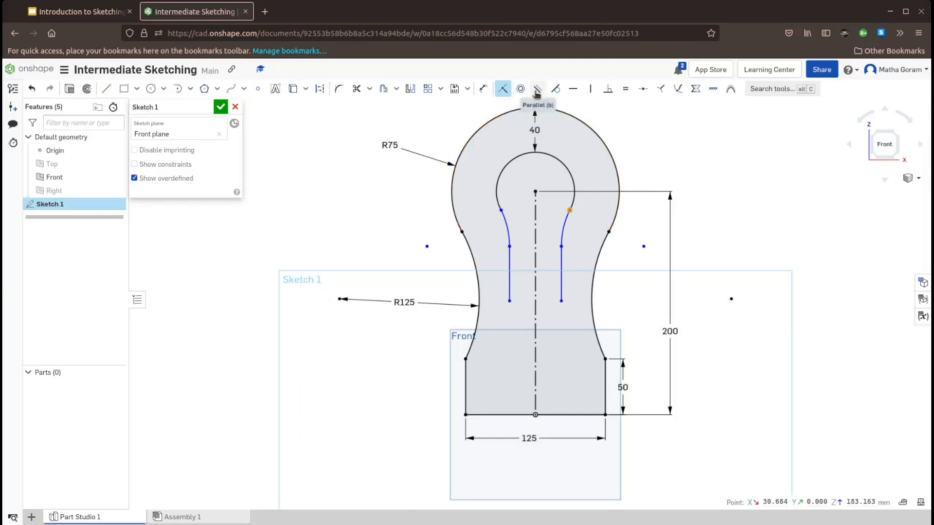
click(554, 88)
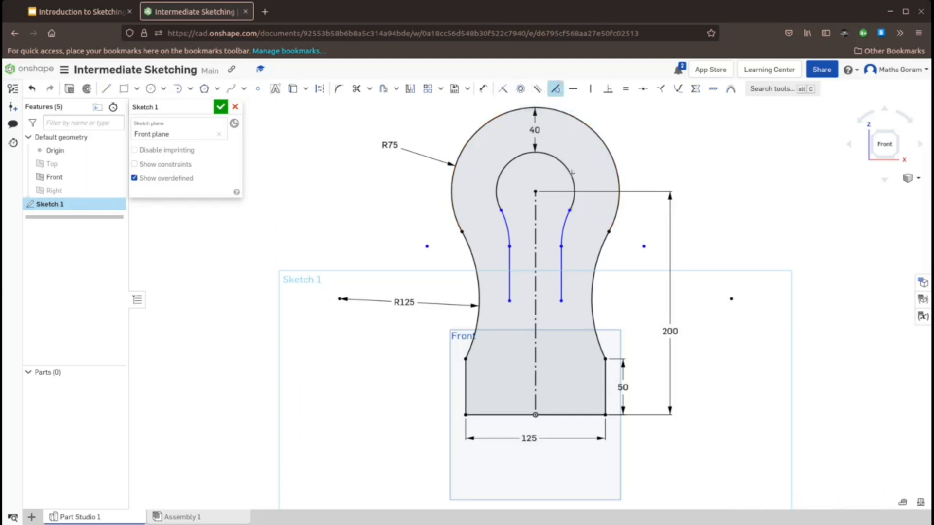
click(570, 211)
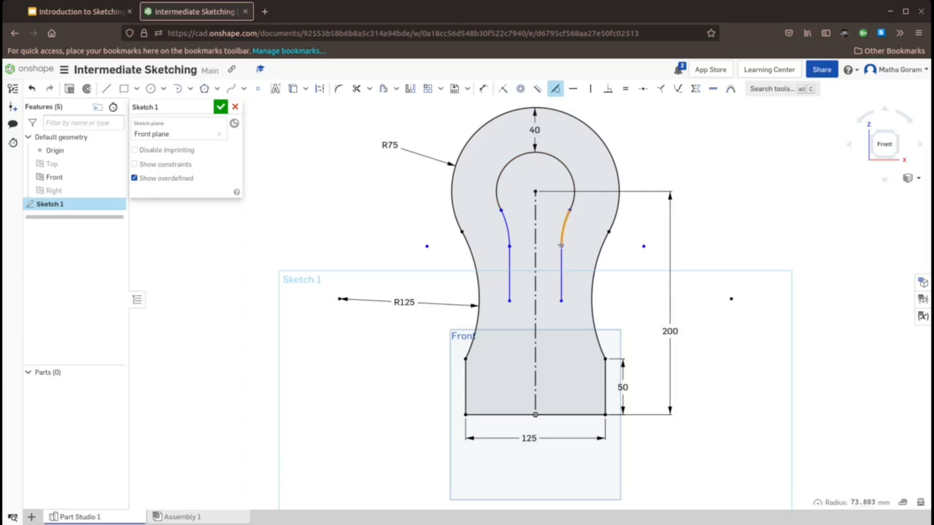
click(560, 245)
key(Escape)
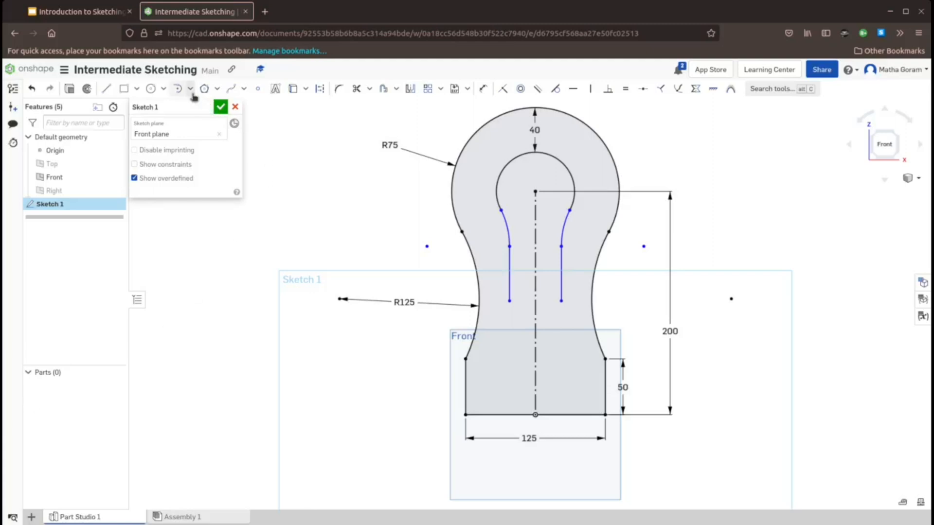
Close the inner slot with a tangent arc of about 23 mm radius between the lower ends of the two vertical lines.
click(191, 90)
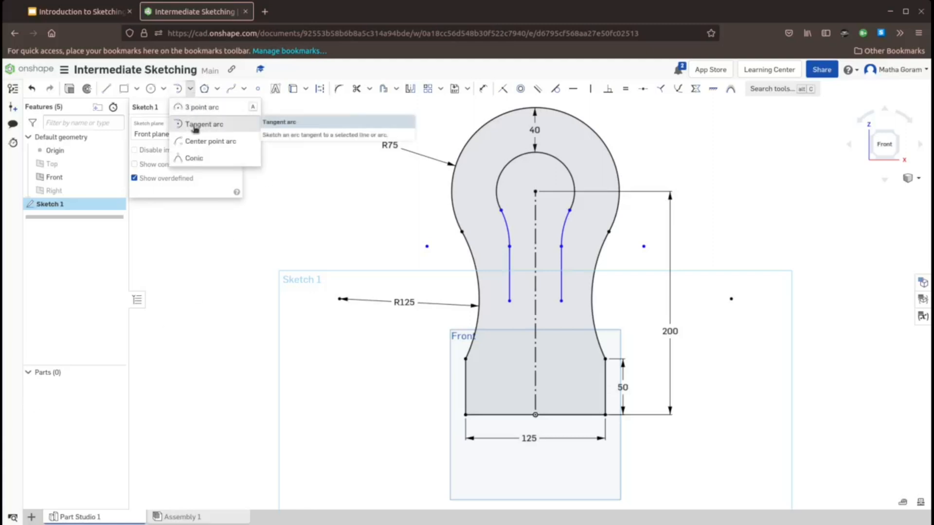
click(199, 123)
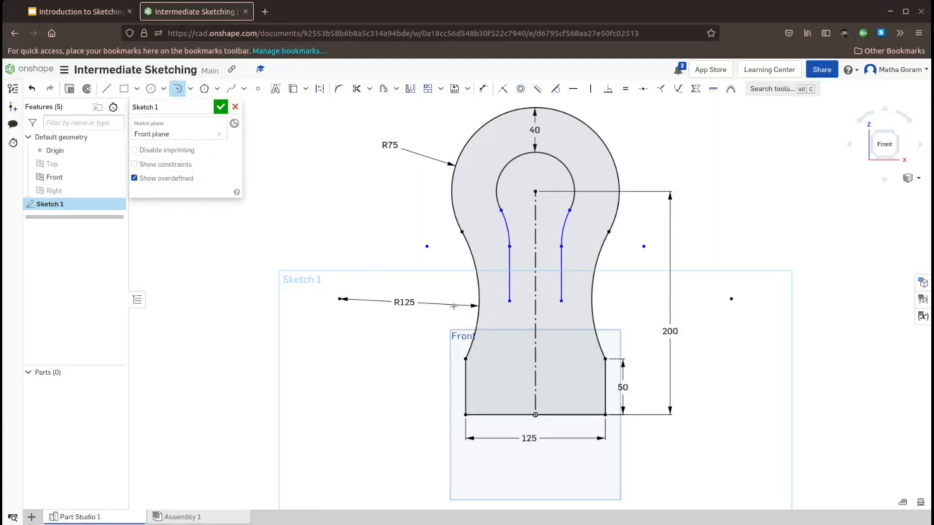
click(509, 301)
click(560, 301)
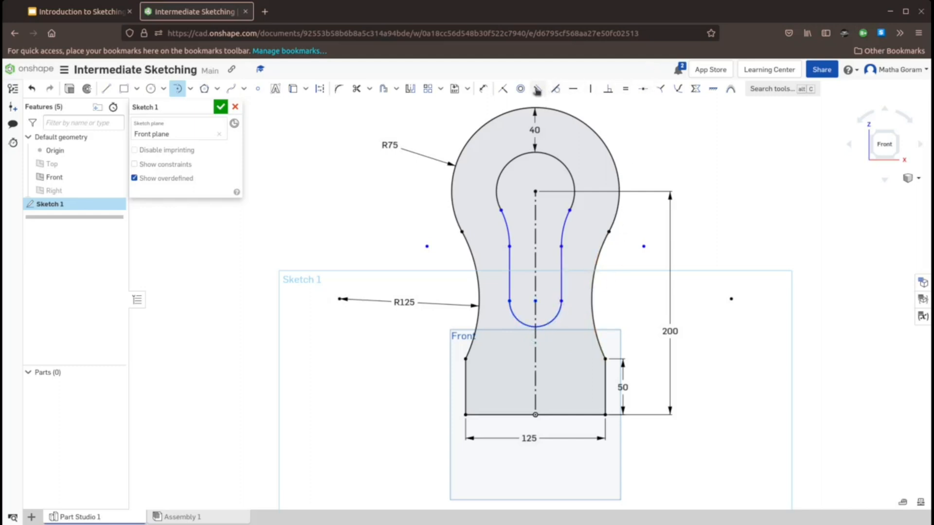
Apply a tangent constraint between the slot's bottom arc and the left vertical line.
click(554, 88)
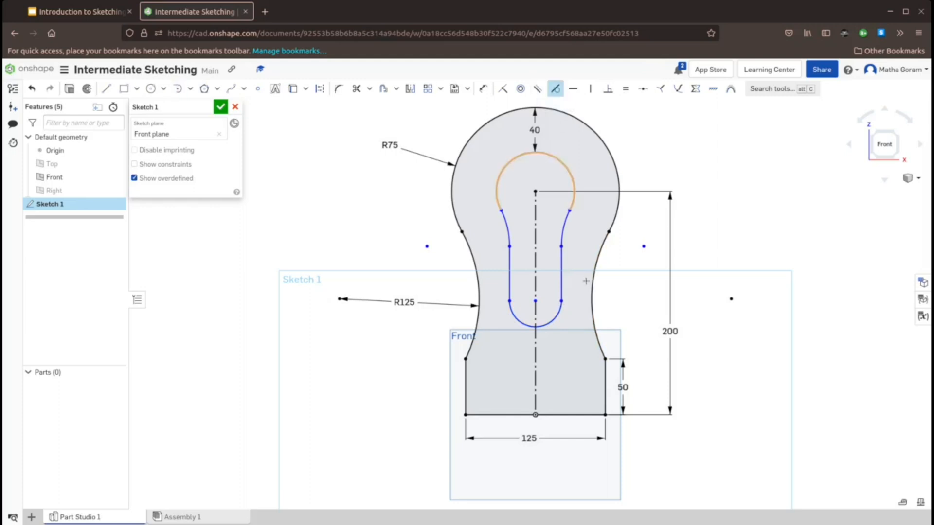
click(560, 303)
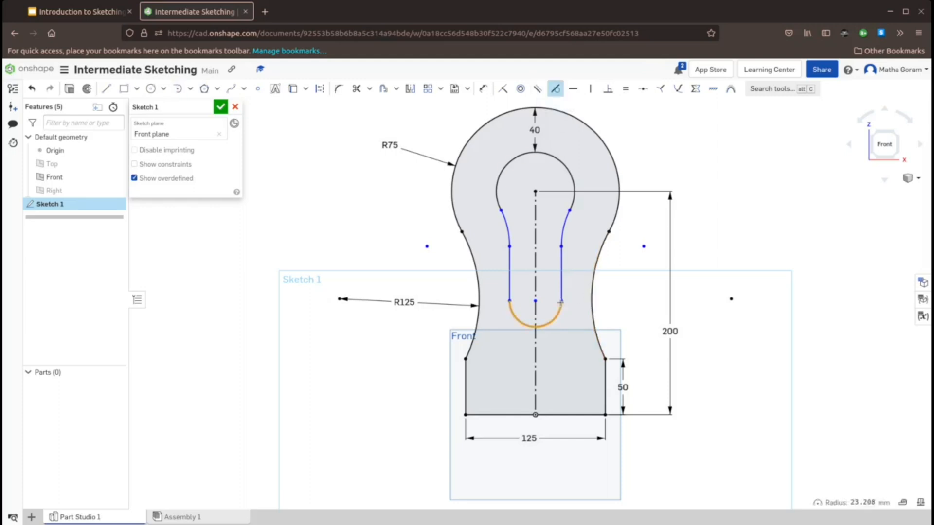
click(509, 297)
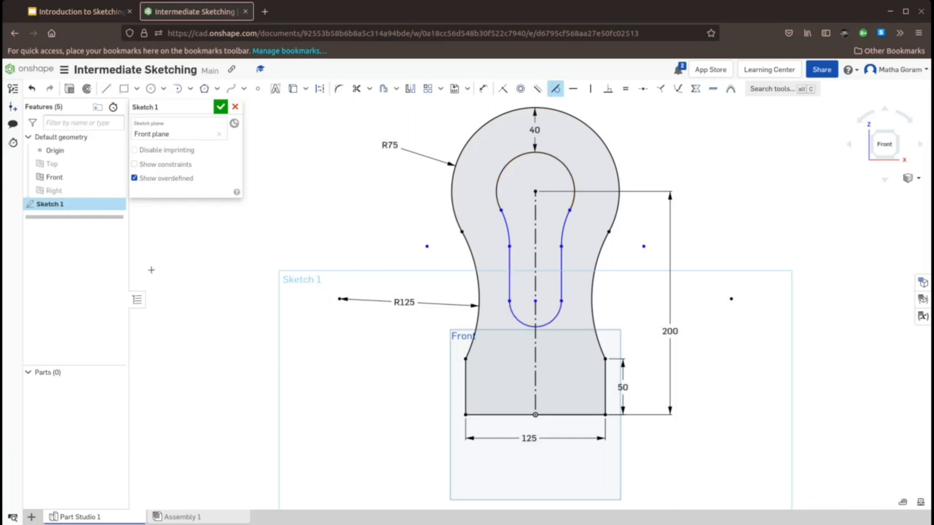
key(Escape)
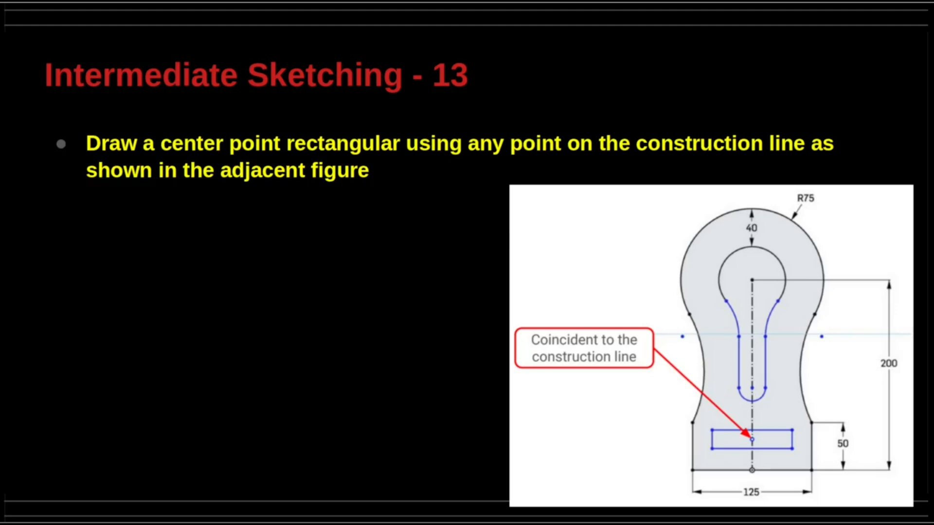
key(Right)
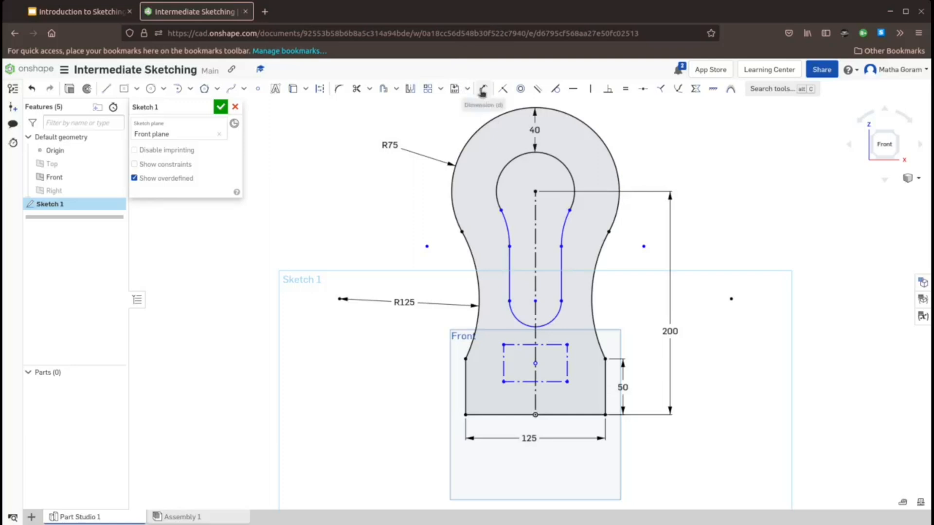
Dimension the width of the construction rectangle near the base at 80 mm.
click(482, 89)
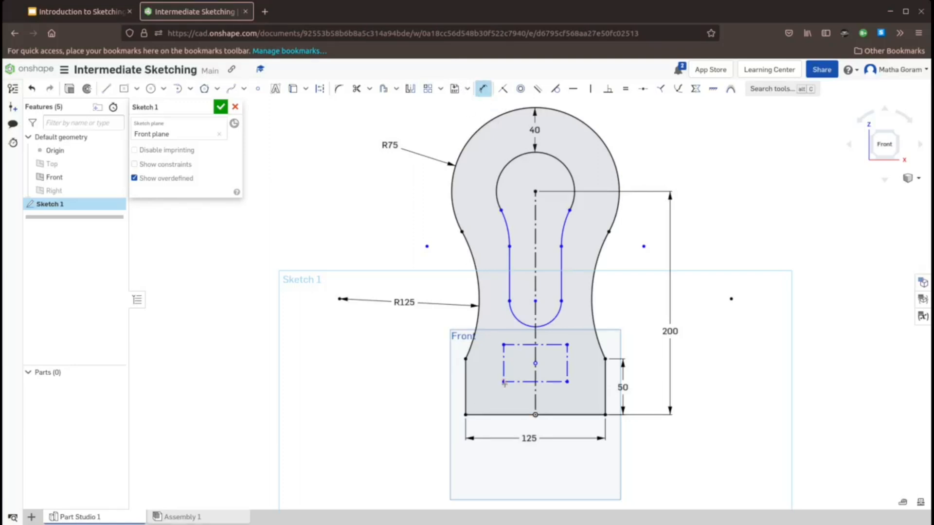
click(567, 382)
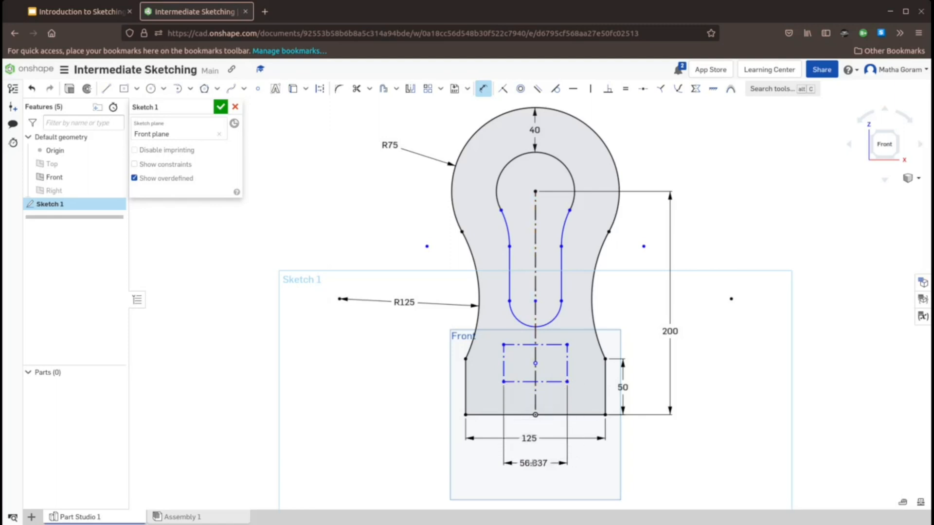
click(529, 465)
text(60mm)
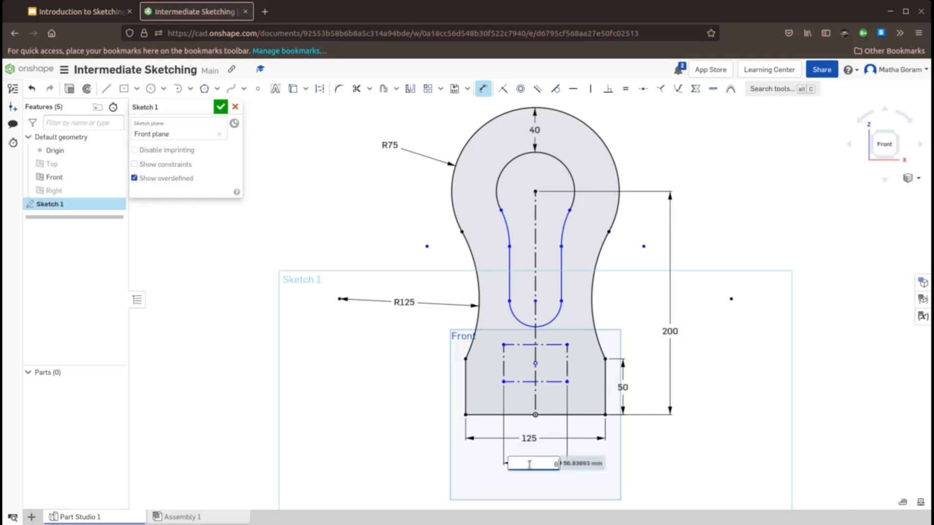
key(Return)
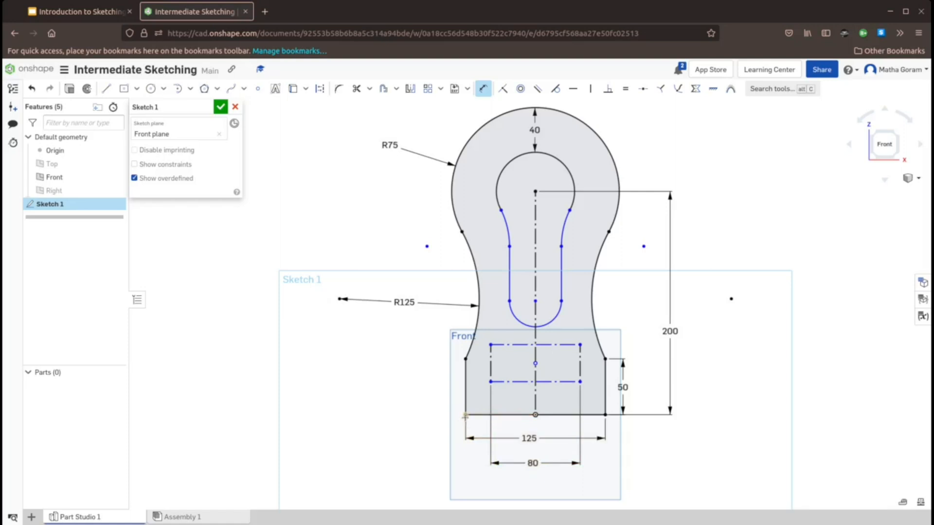
Dimension the vertical distance from the profile's base to the rectangle's bottom edge at 25 mm.
click(485, 384)
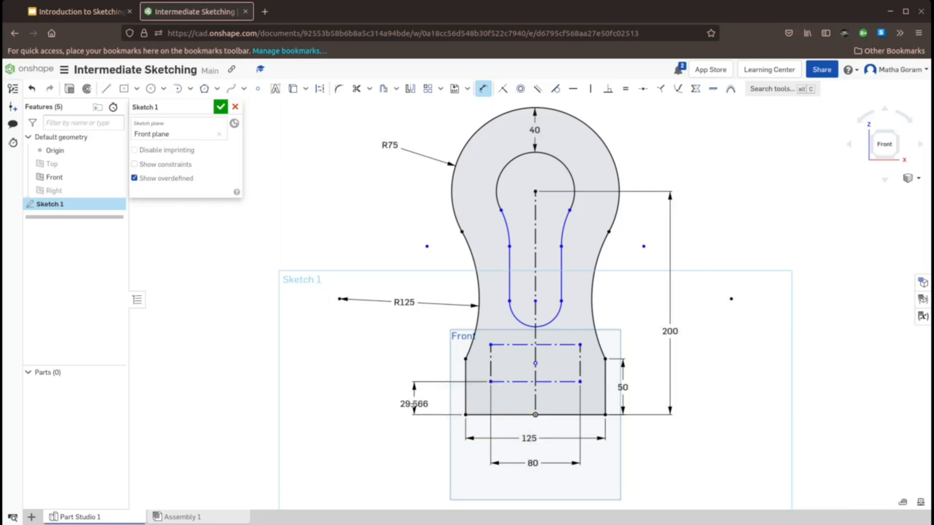
click(414, 403)
text(25mm)
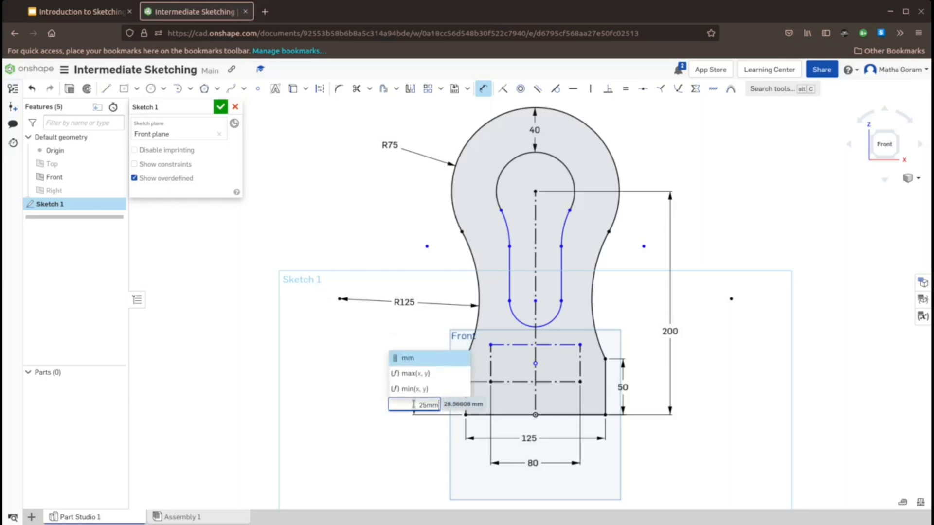
key(Return)
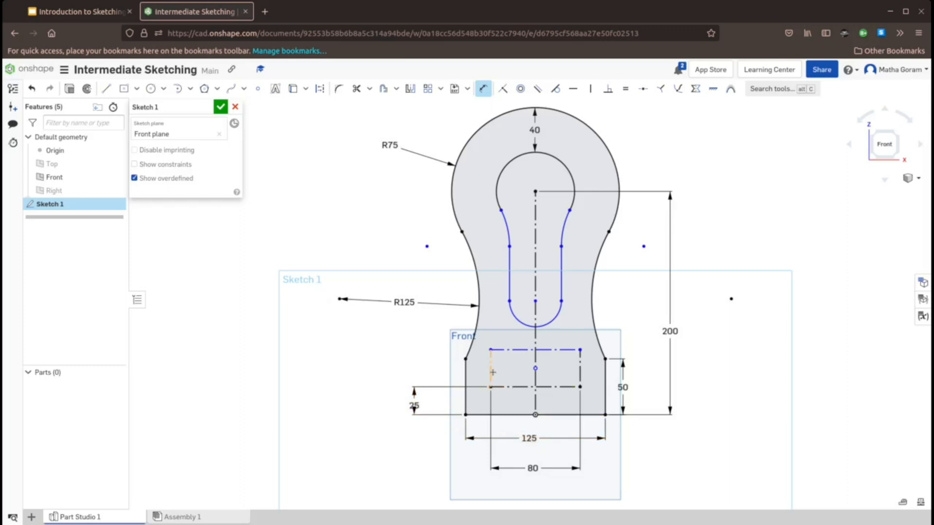
Dimension the rectangle's height at 20 mm on its left edge.
click(493, 372)
click(412, 372)
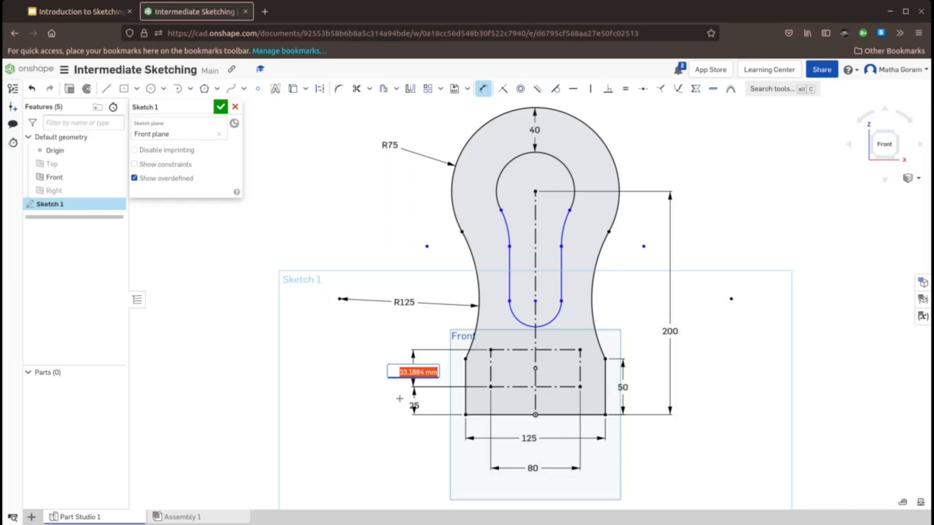
text(30mm)
key(Return)
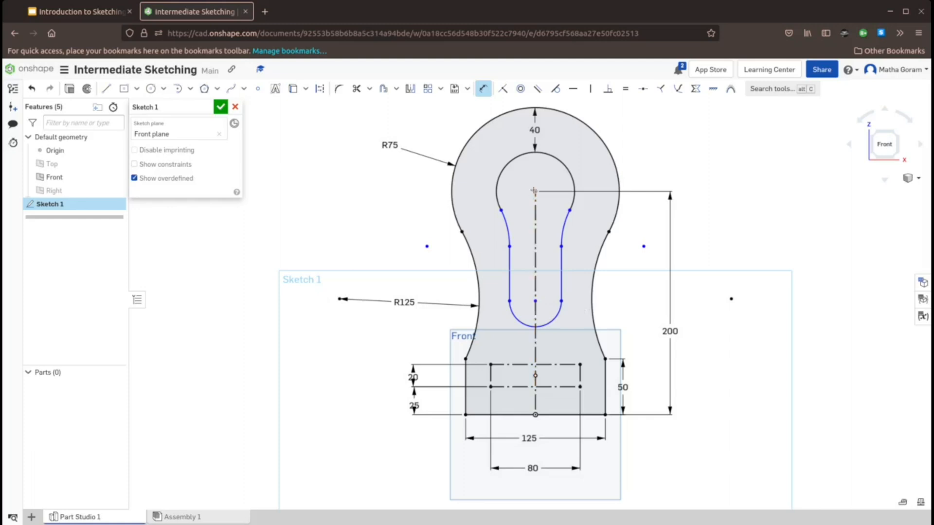
Dimension the vertical distance between the round head's centre and the centre of the slot's bottom arc at 100 mm.
click(534, 191)
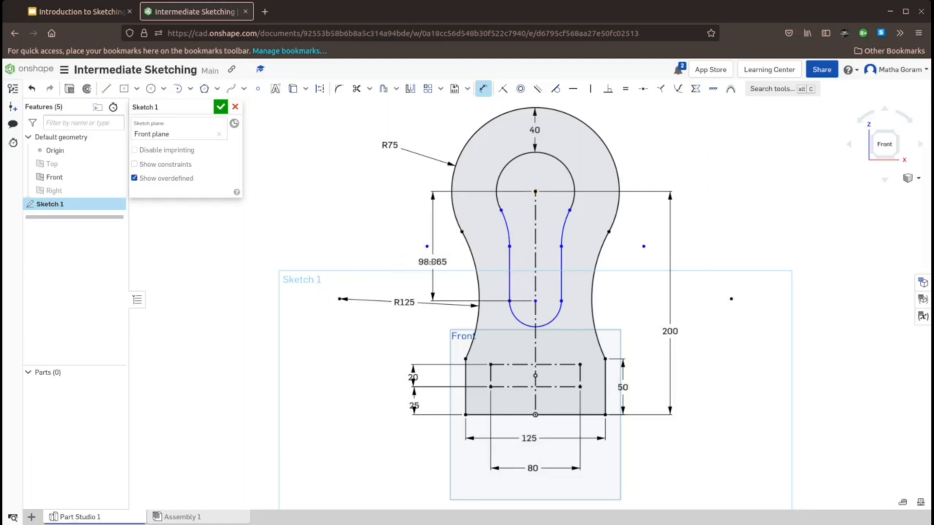
click(433, 261)
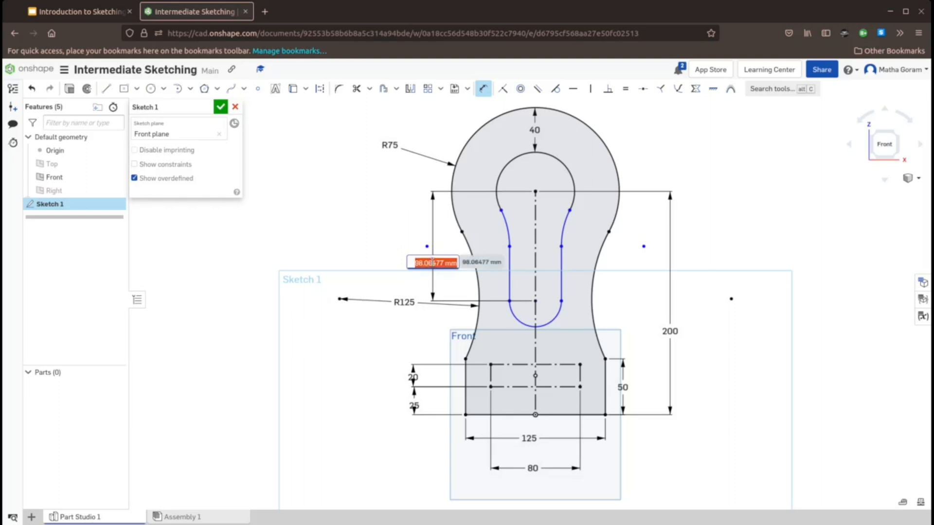
text(100)
key(Return)
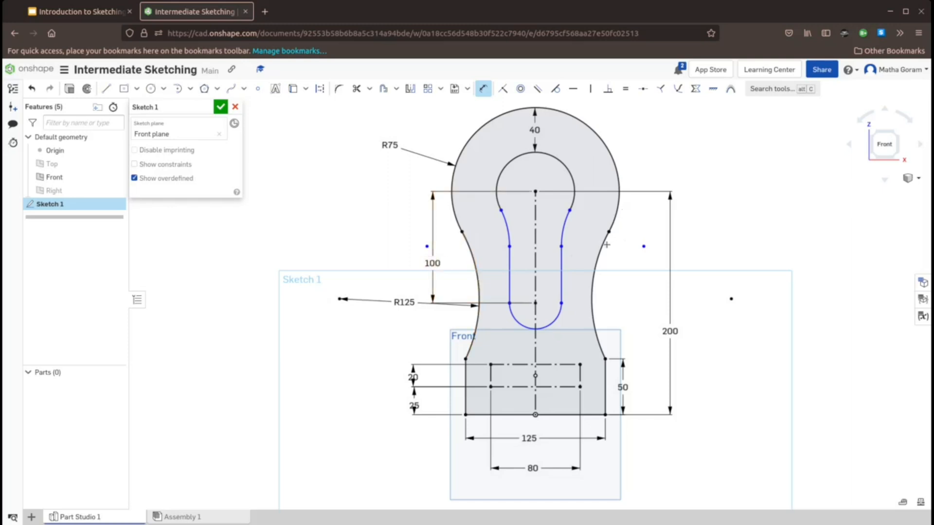
Dimension the radius of the slot's left connecting arc at 40 mm.
click(505, 228)
click(487, 238)
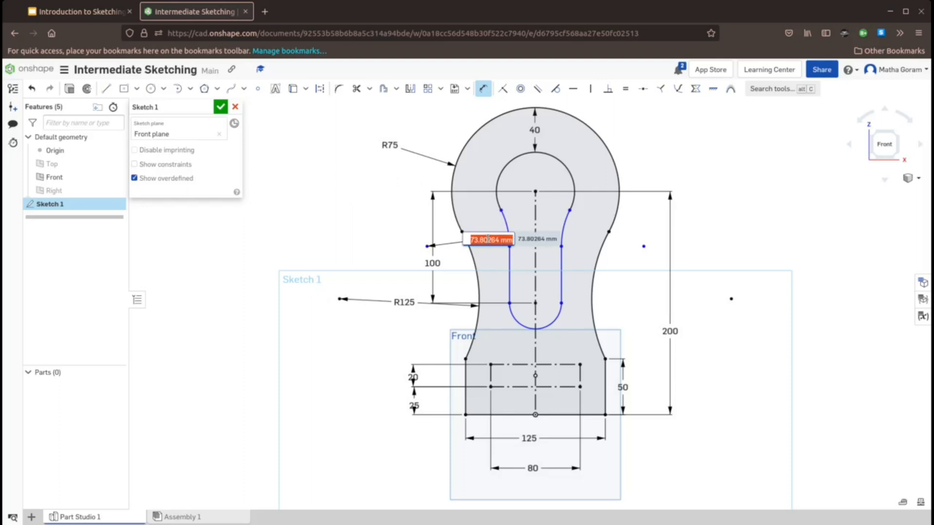
text(40m)
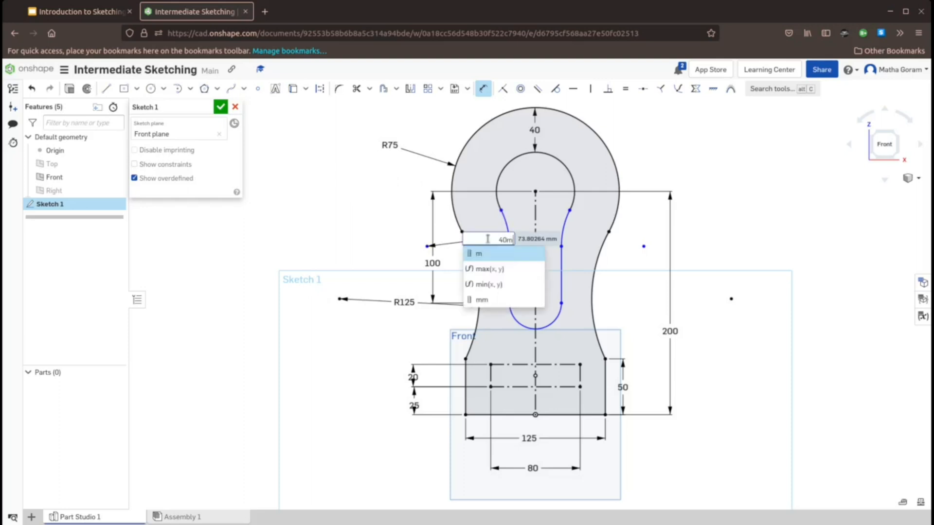
key(Return)
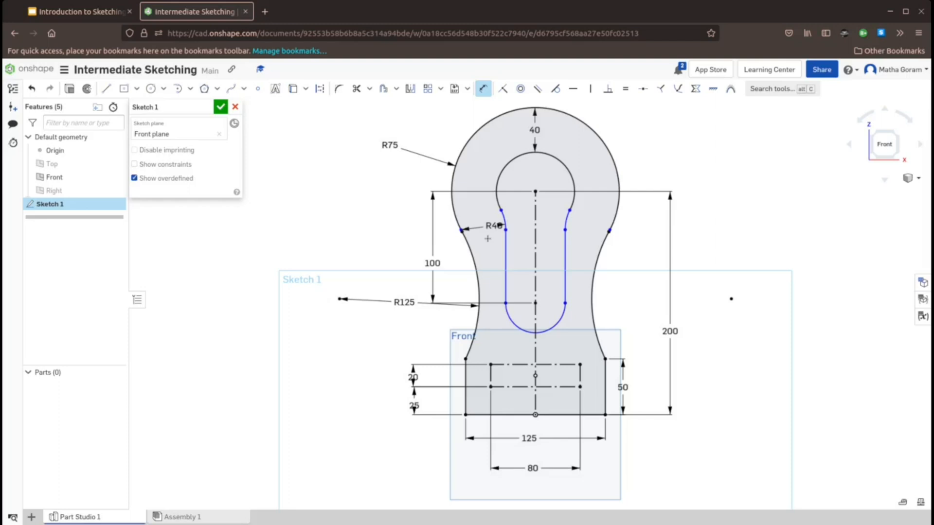
Dimension the radius of the slot's bottom arc at 15 mm and finish the sketch.
click(580, 364)
click(546, 326)
click(633, 296)
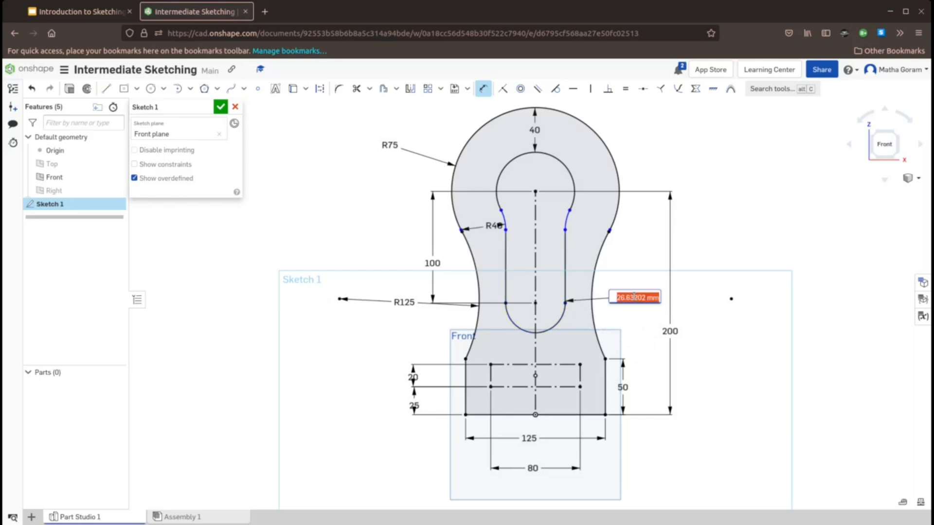
text(15)
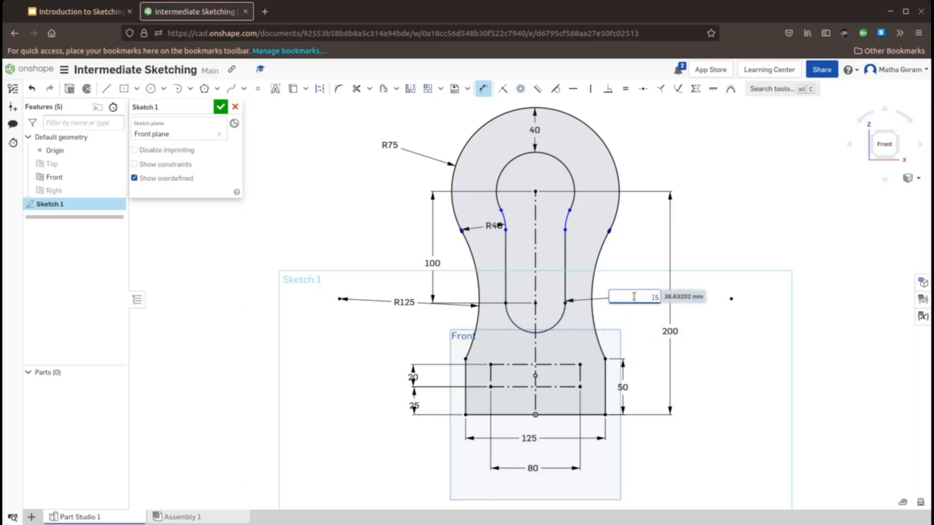
key(Return)
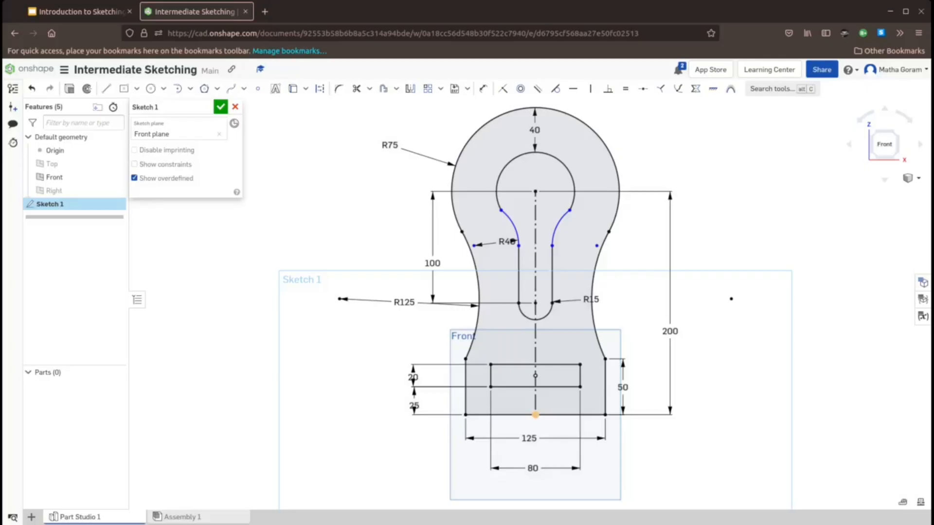
click(222, 107)
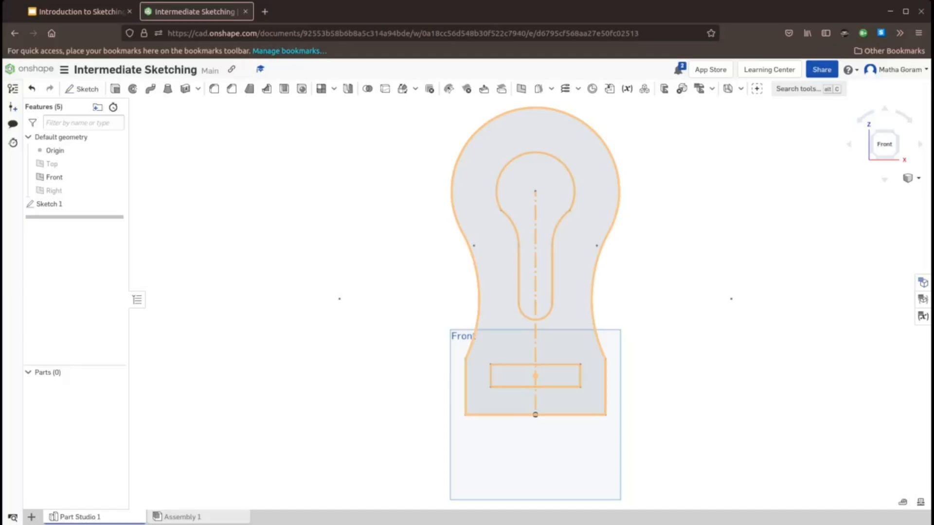
Select the profile region around the slot and rectangle and check its area.
click(742, 280)
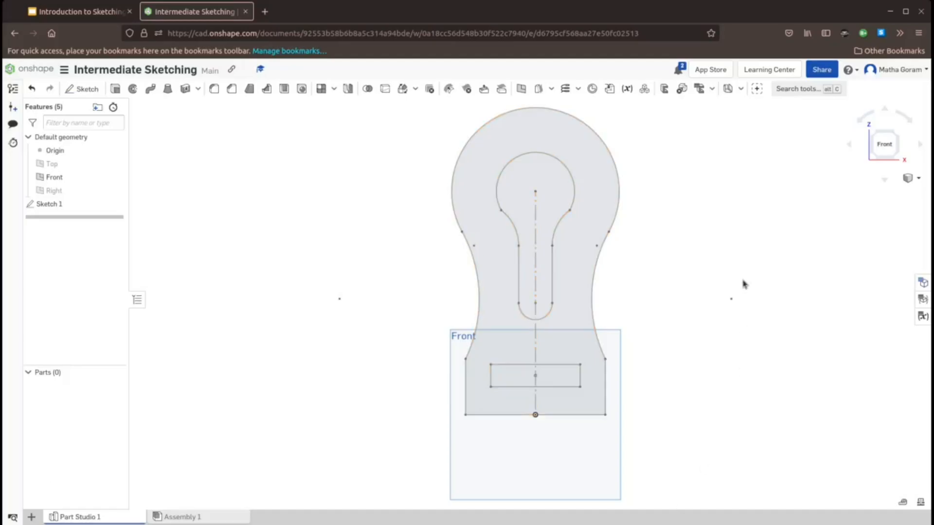
click(575, 322)
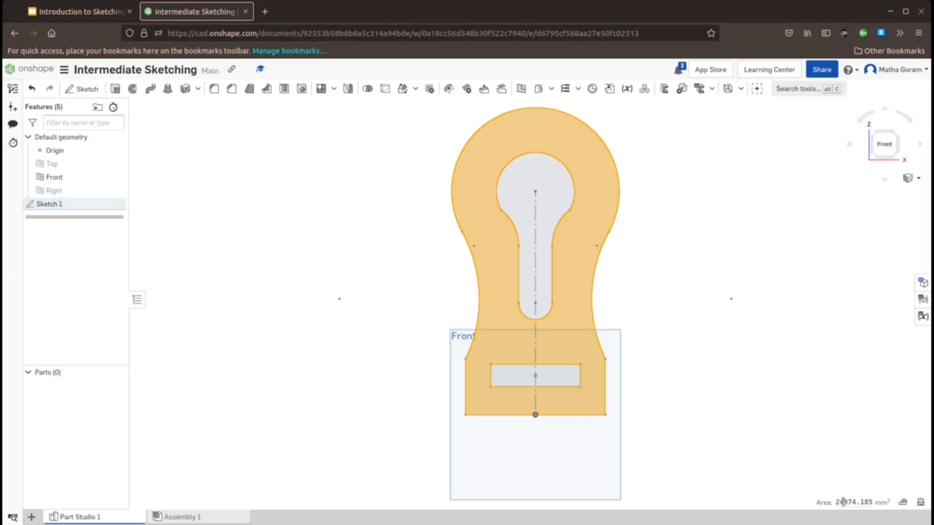
mouse_move(842, 501)
drag(833, 501, 871, 498)
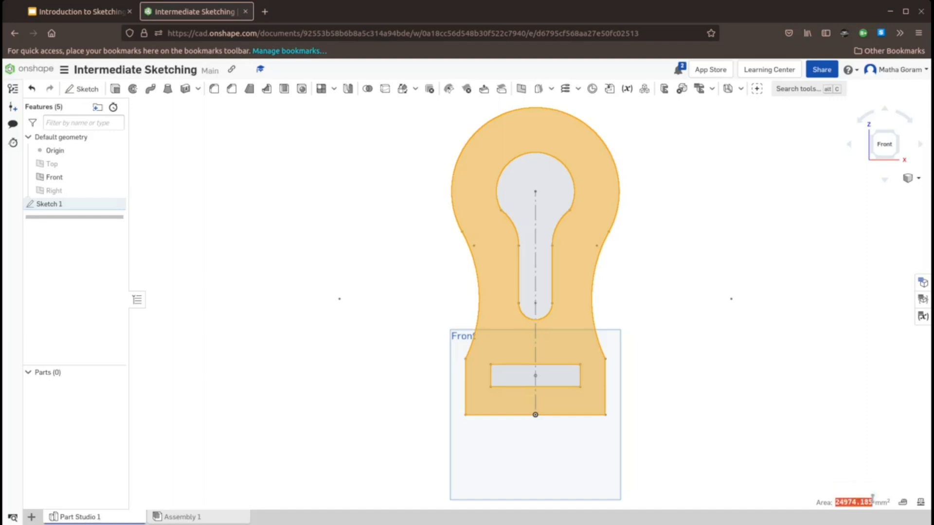